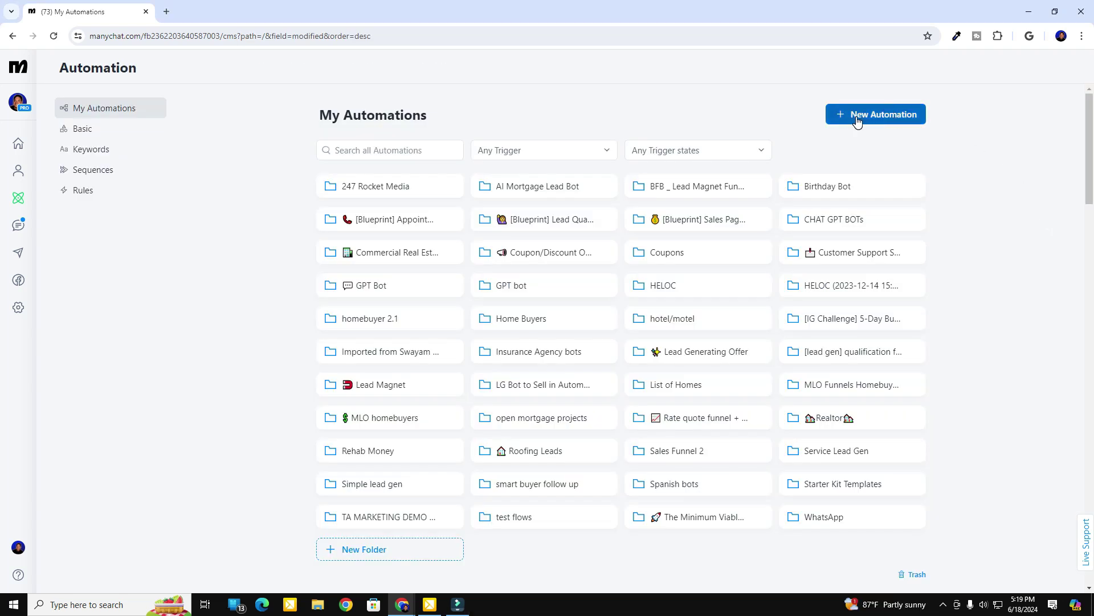
# - Create a new automation from scratch with an AI Step as its first step
pyautogui.click(857, 117)
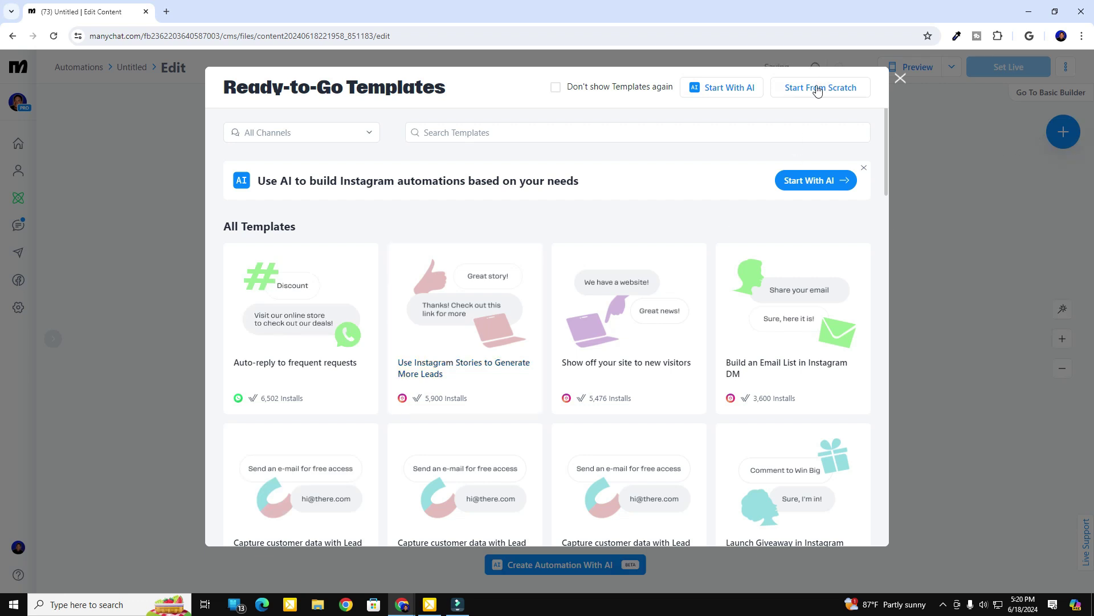
pyautogui.click(816, 93)
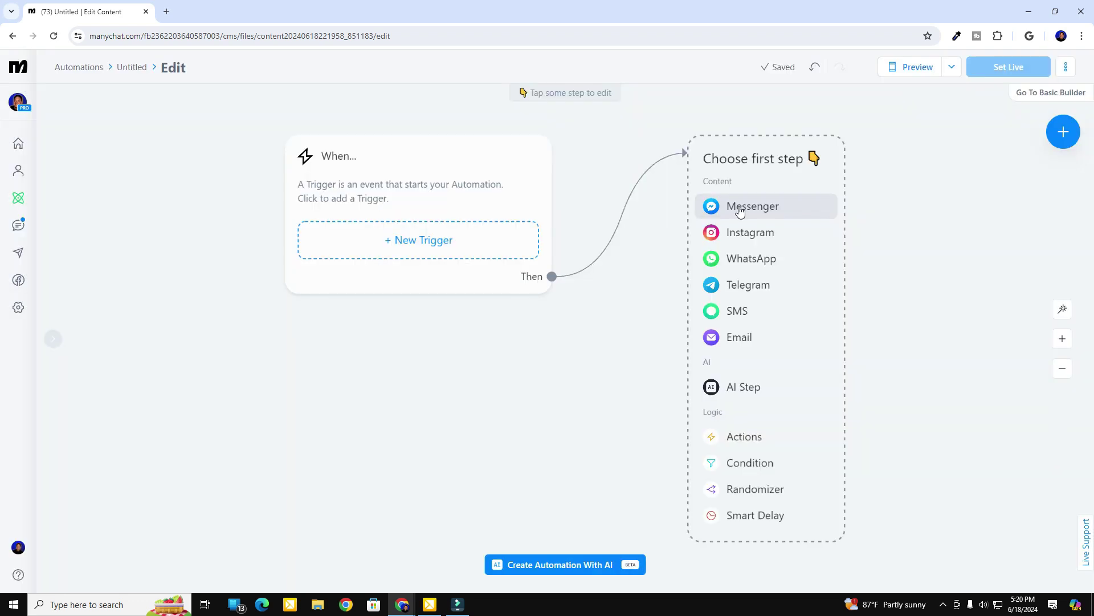
pyautogui.click(736, 389)
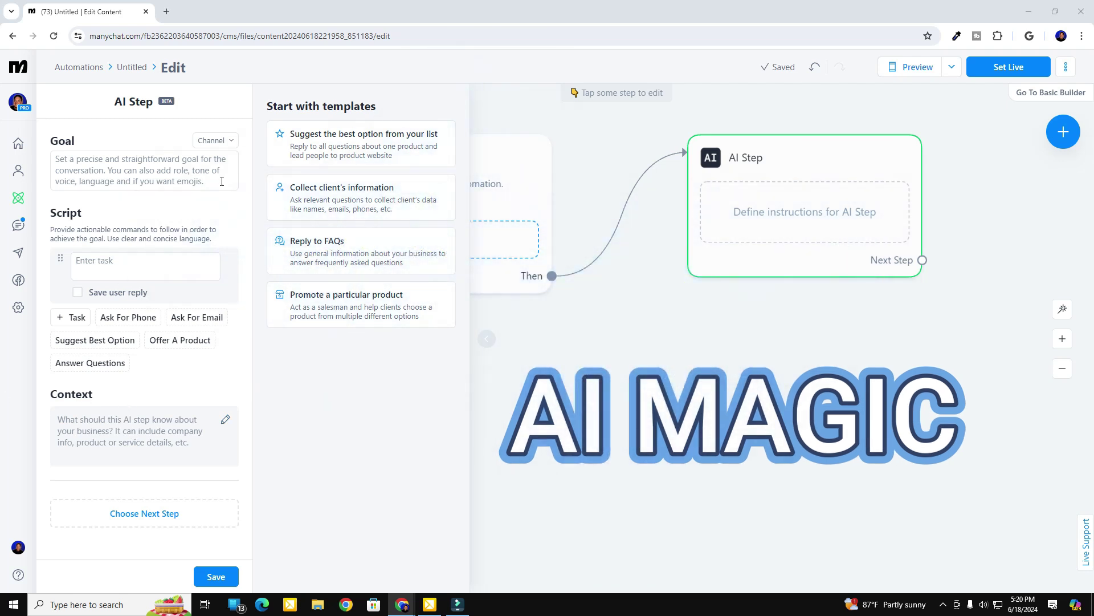
# - Set the AI Step's goal to "You are the new zero down mortgage program FAQ ai assistant. you answer questions about the new program in a friendly tone."
pyautogui.write('You are the new zero down mortgage program FAQ ai assistant. you answer questions about the new program in a friendly tone.')
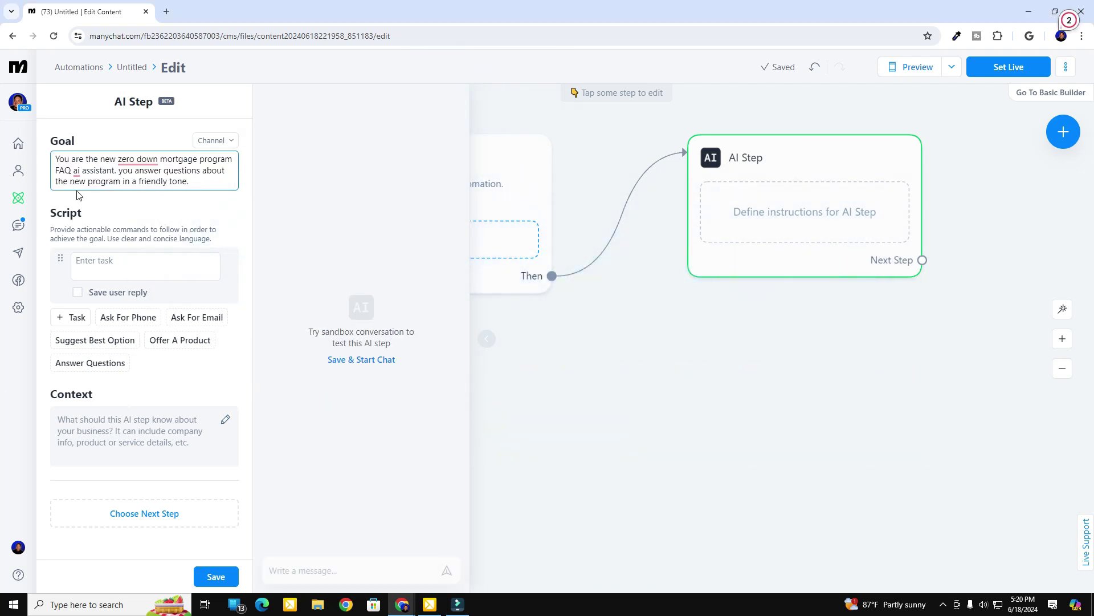
pyautogui.moveTo(137, 160)
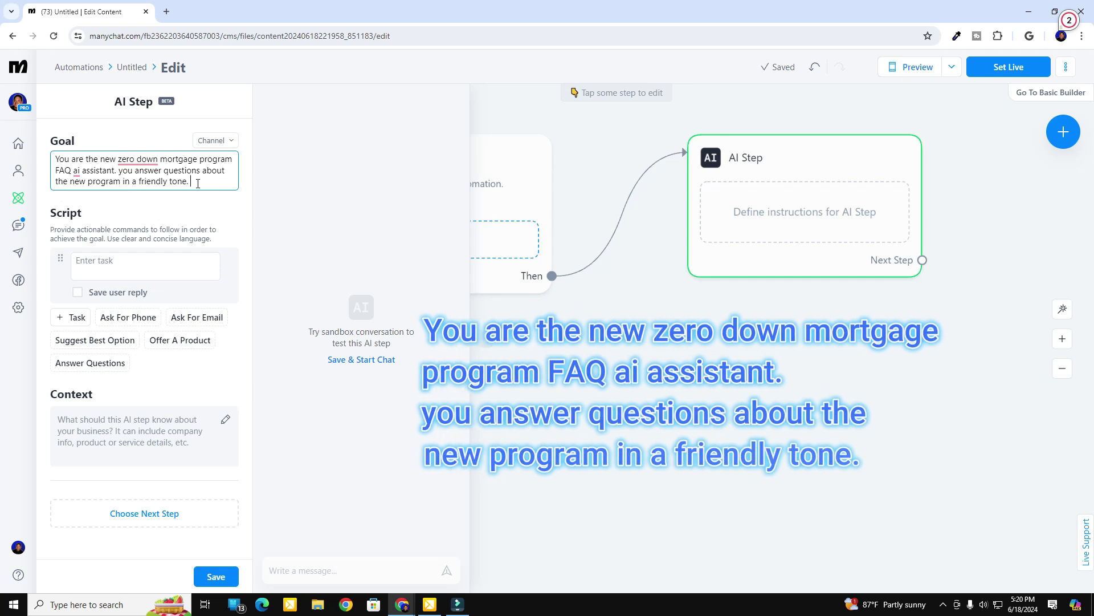
# - Enter "ask for the users name" as the first task in the AI Step's script
pyautogui.click(76, 321)
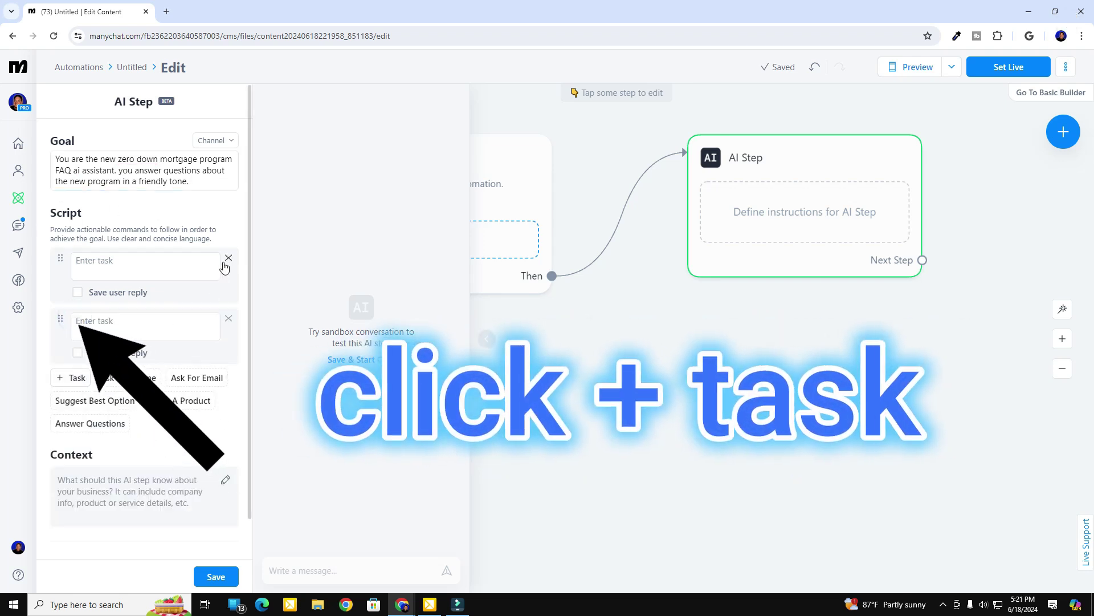
pyautogui.click(228, 261)
pyautogui.click(171, 265)
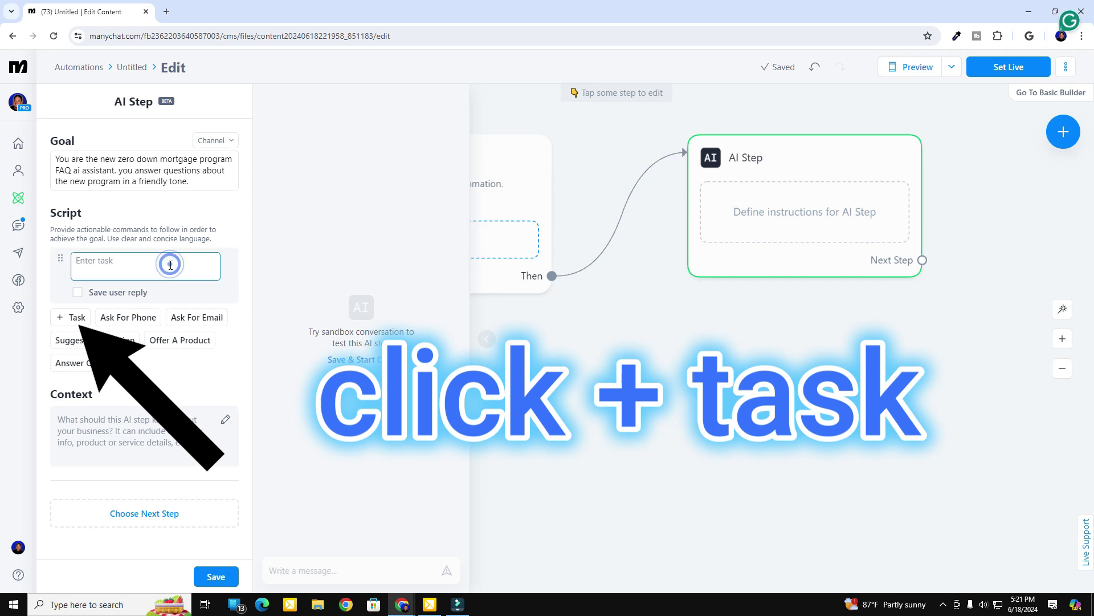
pyautogui.write('ask for ')
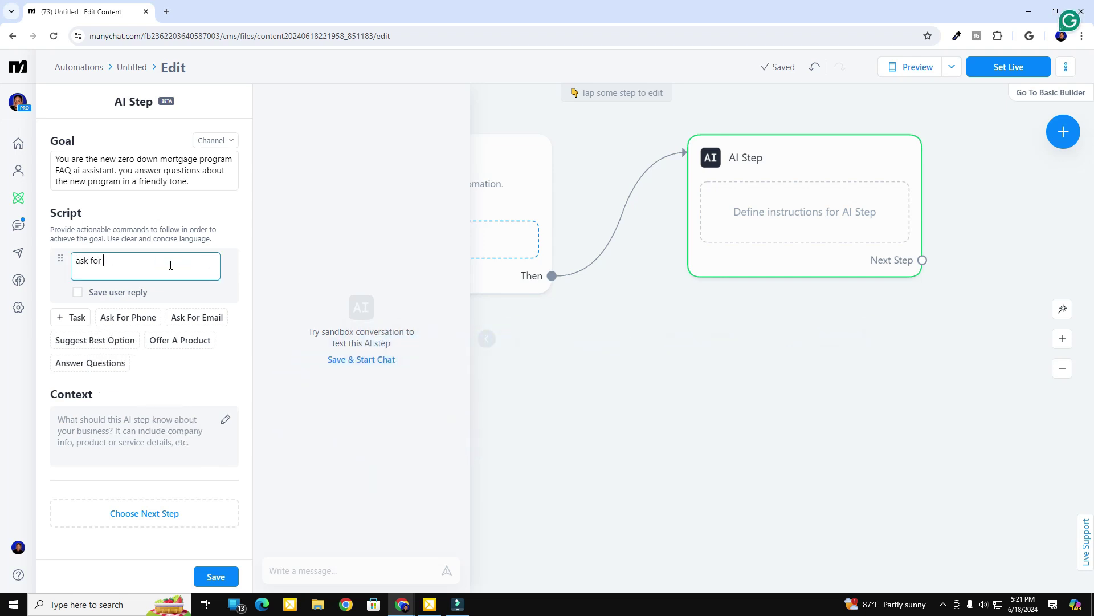
pyautogui.write('the users name')
# - Save the user's reply to the name task in the custom user field First Name
pyautogui.click(78, 291)
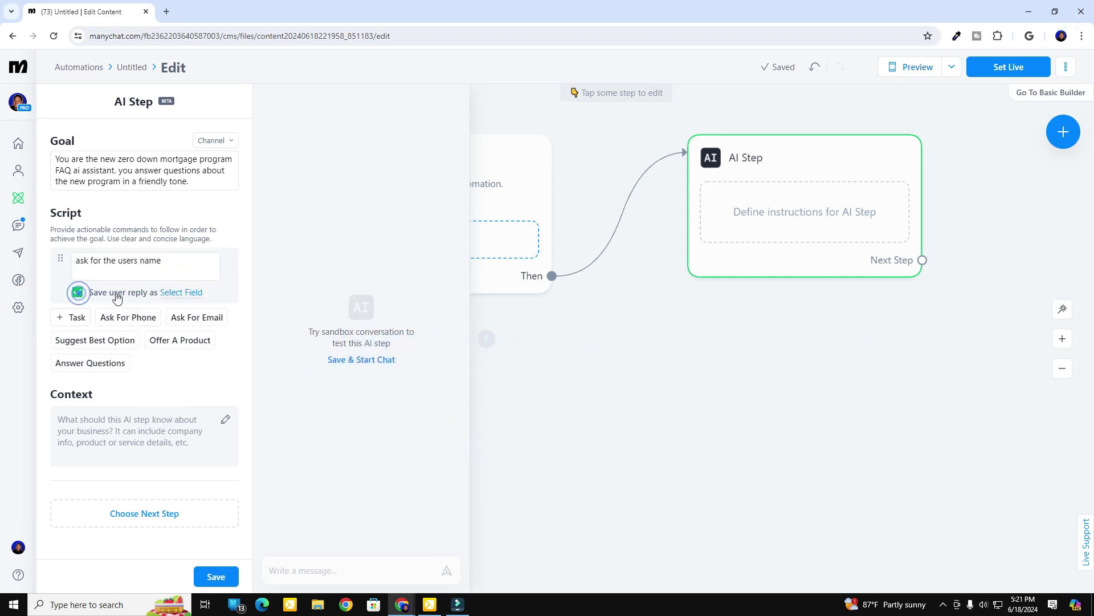
pyautogui.click(175, 293)
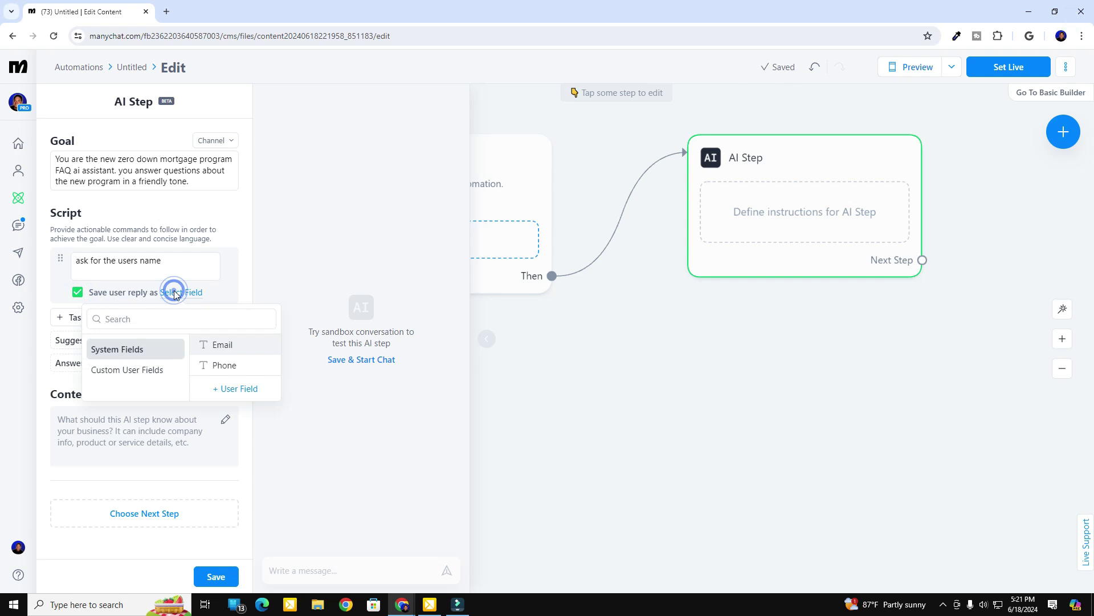
pyautogui.click(133, 374)
pyautogui.click(142, 319)
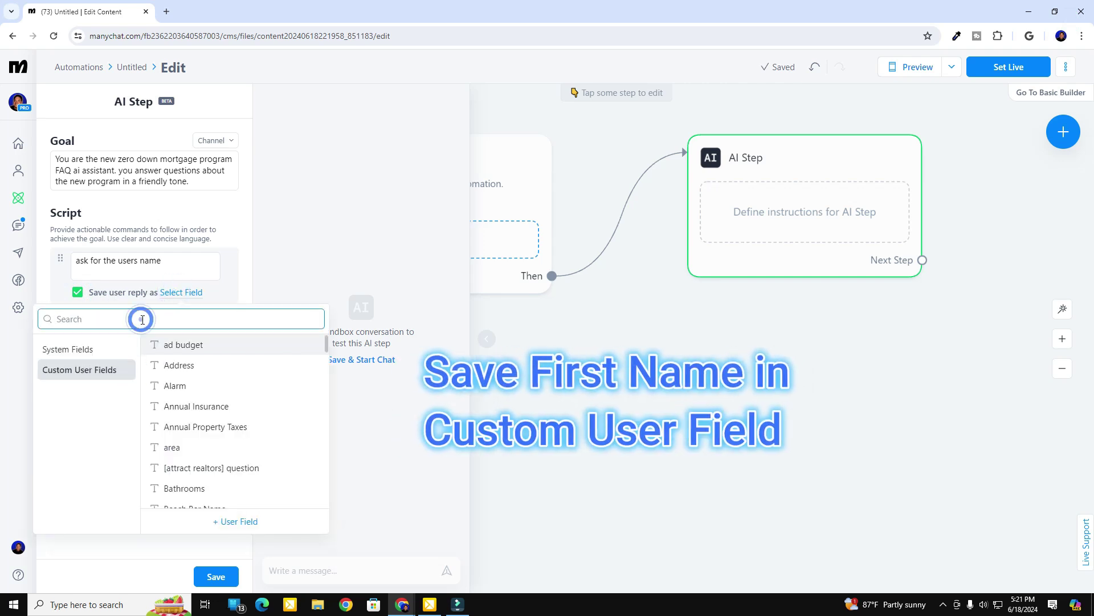
pyautogui.write('first')
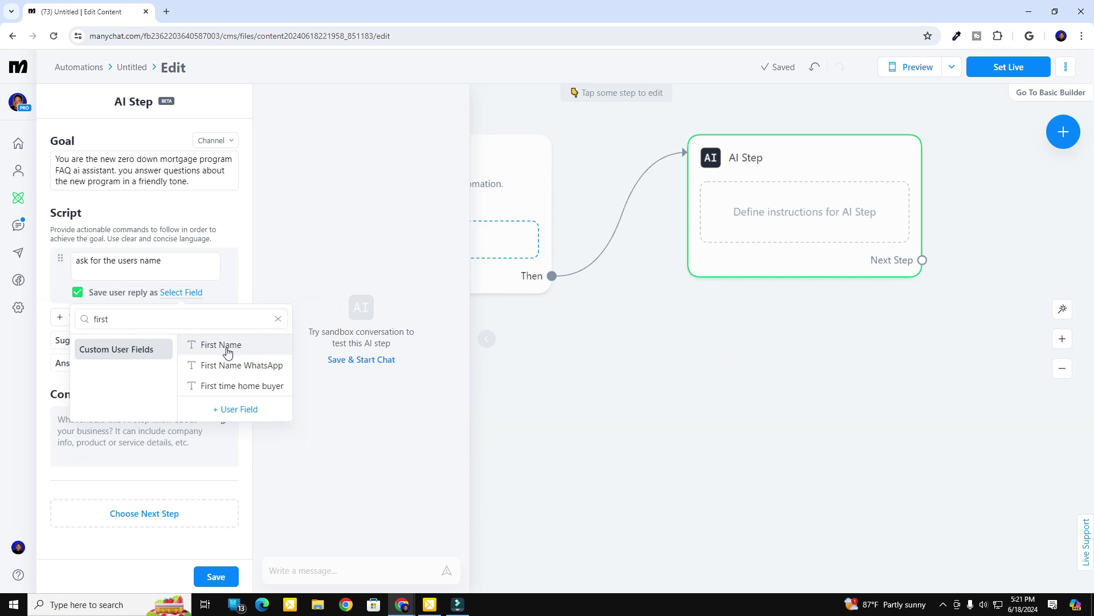
pyautogui.click(226, 347)
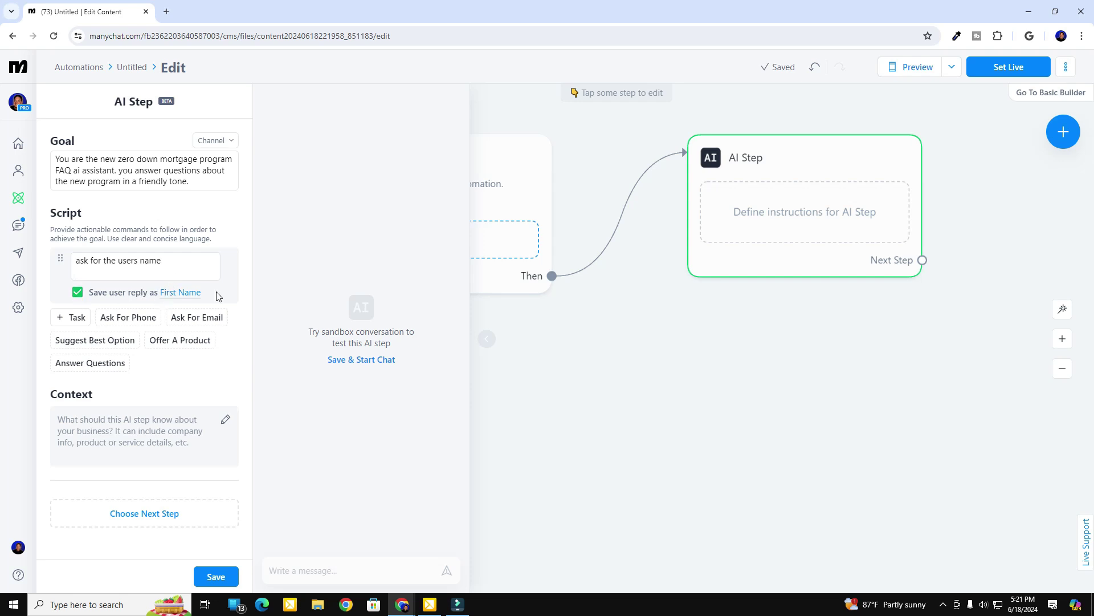
# - Add the ready-made Answer Questions task to the script and review its wording through to the end
pyautogui.click(97, 363)
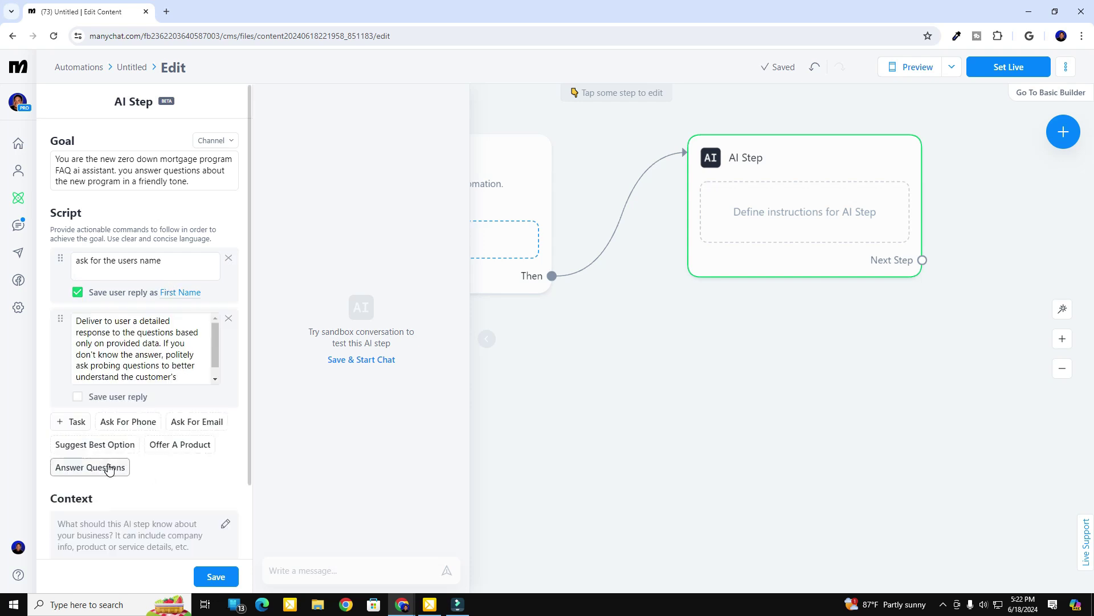
pyautogui.click(213, 333)
pyautogui.scroll(-1, 214, 334)
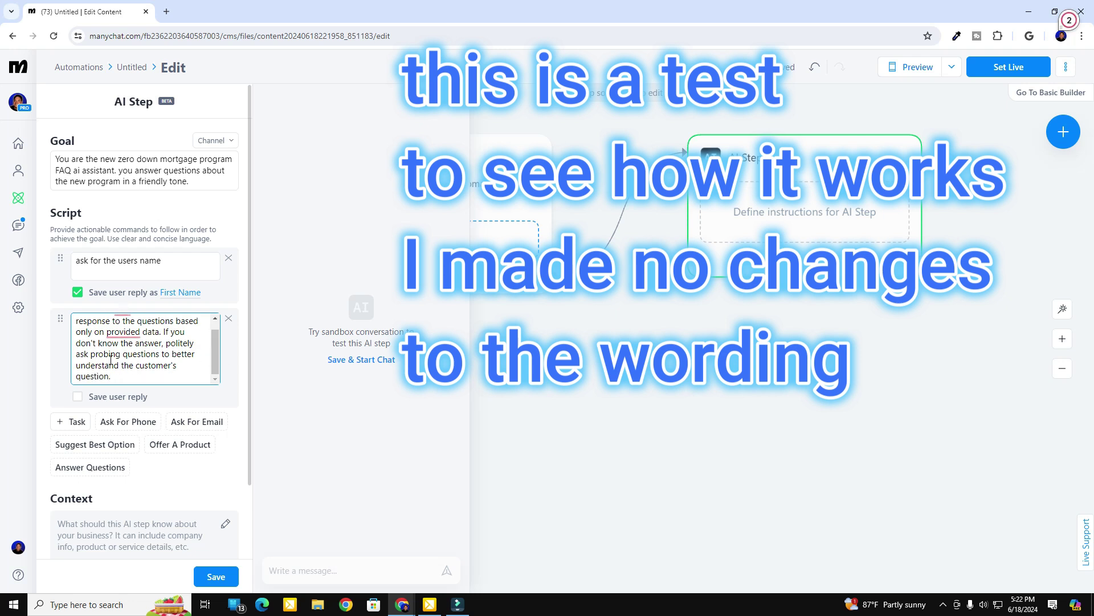
# - Add a third script task reading "ask if the user would like to speak to a human."
pyautogui.click(70, 423)
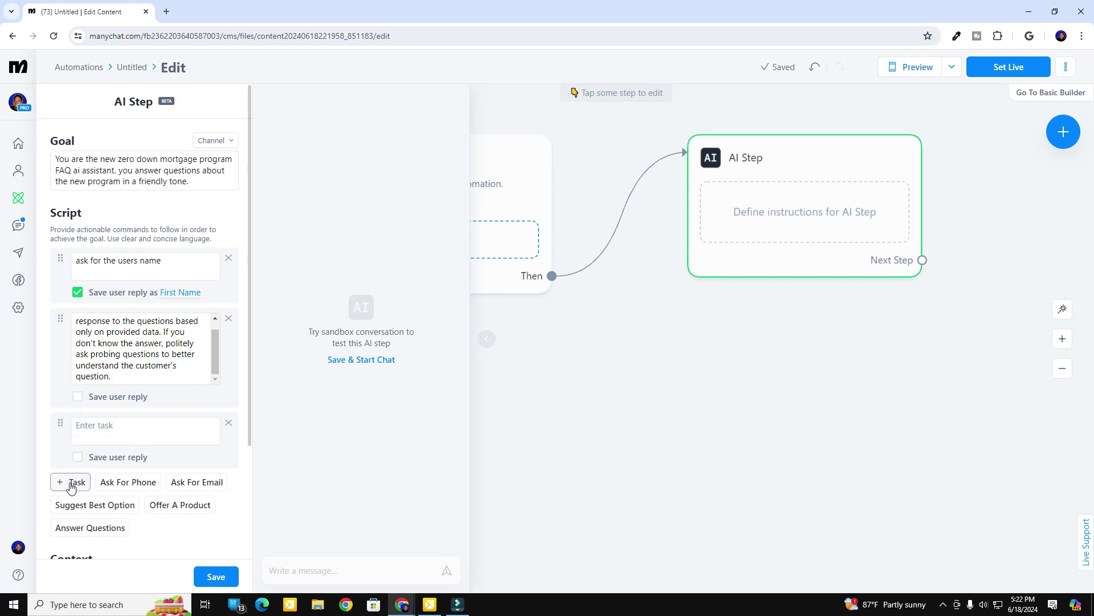
pyautogui.click(92, 429)
pyautogui.write('ask if the user w')
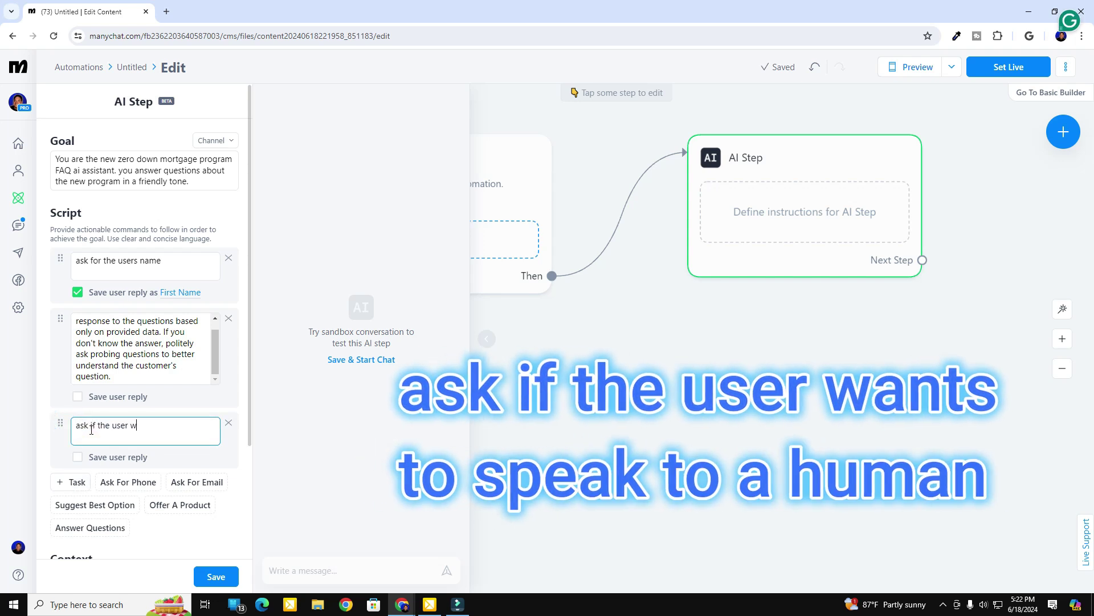
pyautogui.write('ould like to speak to a human.')
# - Save the user's reply to the human contact task in the custom user field "speak to a human"
pyautogui.click(78, 456)
pyautogui.click(181, 457)
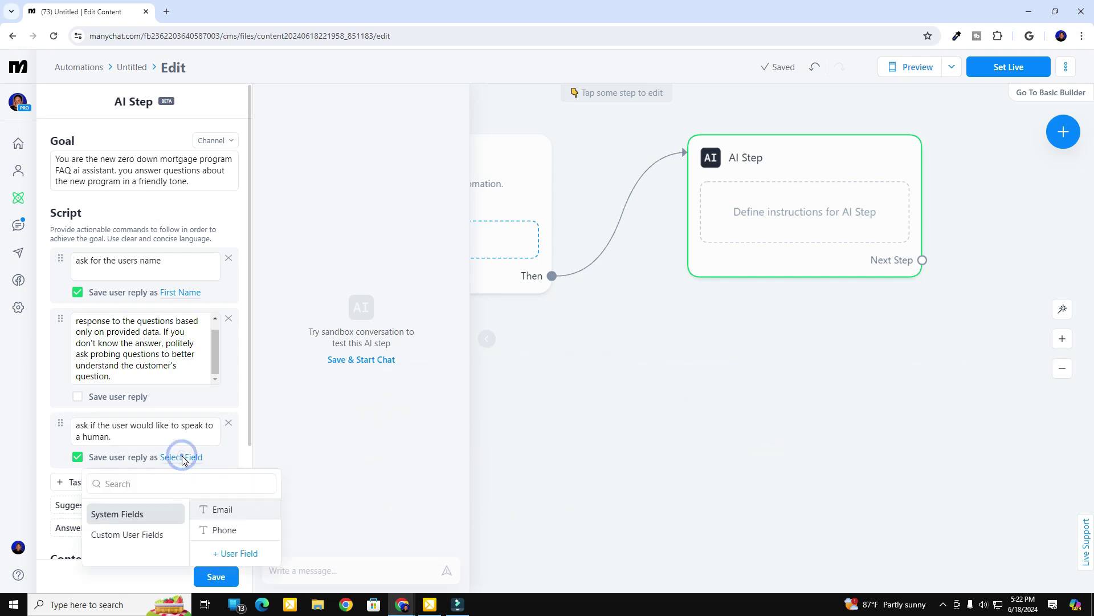
pyautogui.click(137, 534)
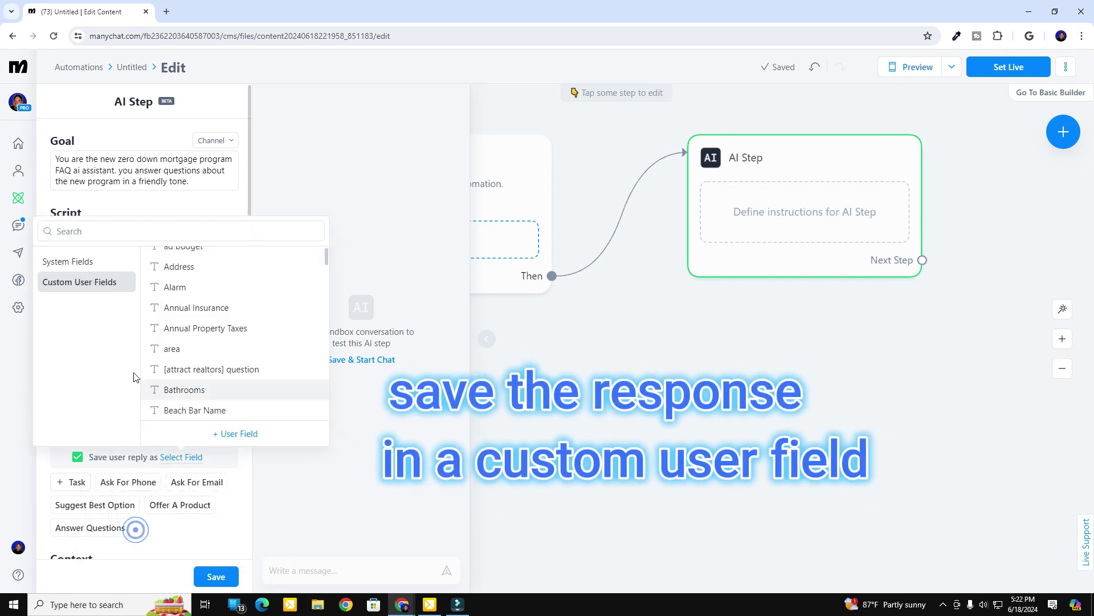
pyautogui.click(180, 232)
pyautogui.write('spea')
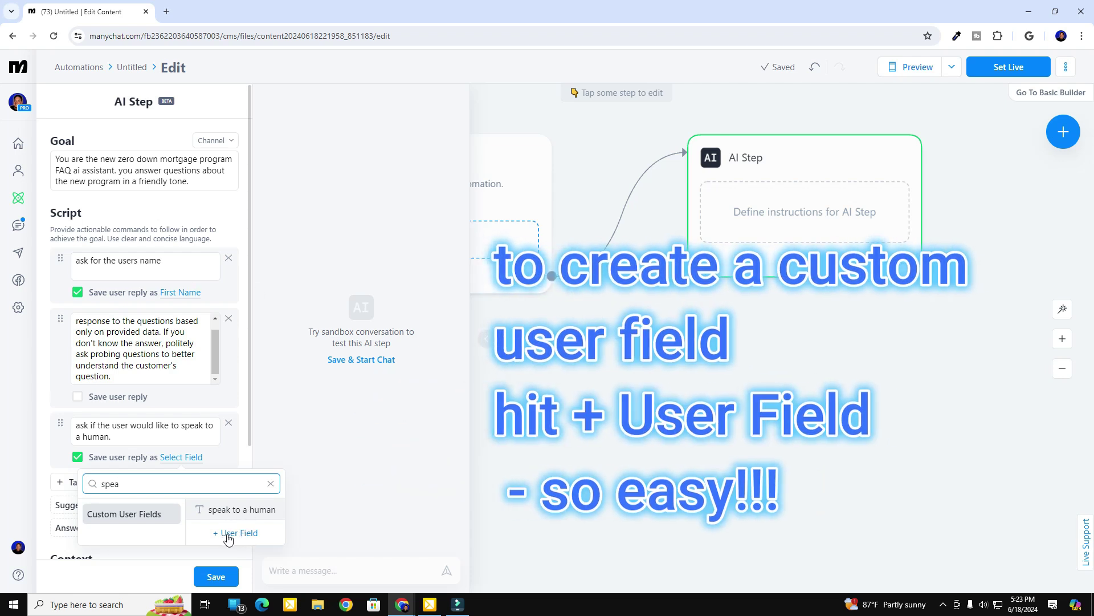
pyautogui.click(235, 512)
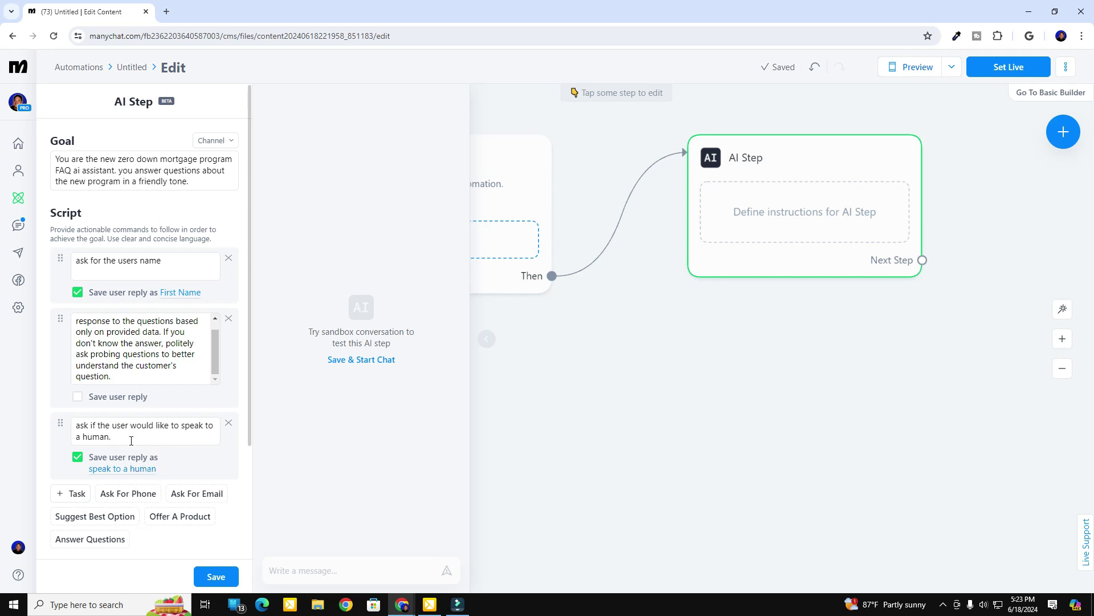
# - Paste the prepared bot instructions, company information and zero down program details into the AI Step's context, review the text and save it
pyautogui.scroll(-3, 149, 473)
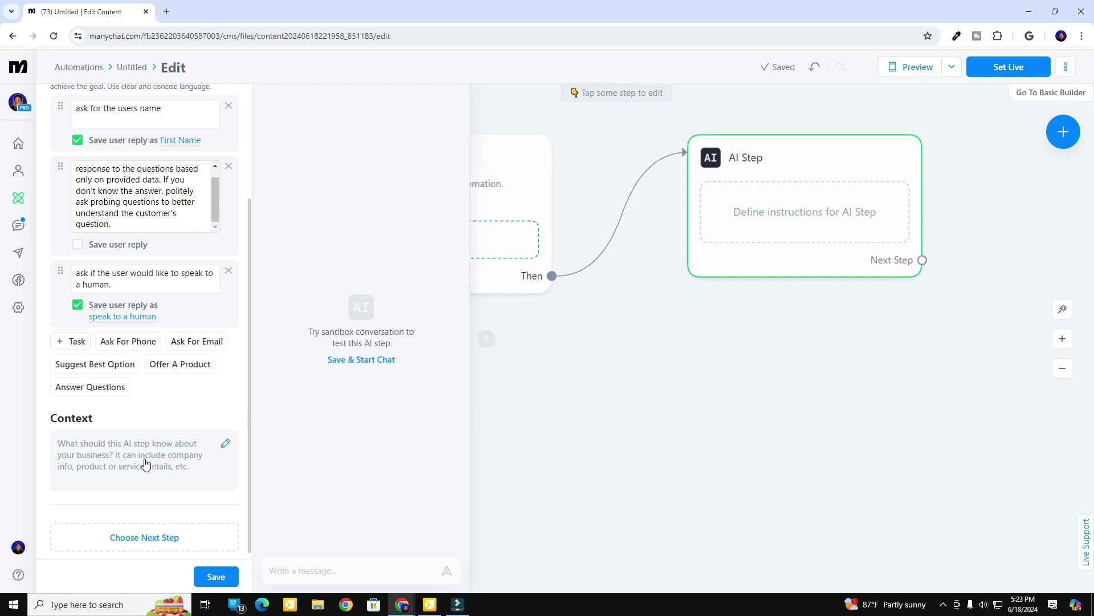
pyautogui.click(203, 453)
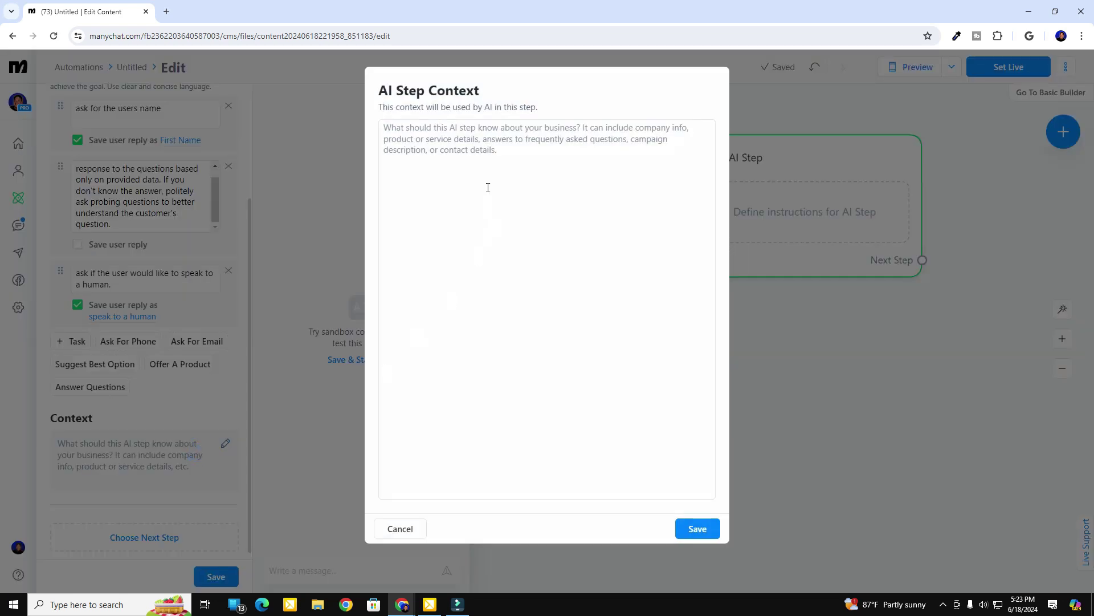
pyautogui.click(403, 129)
pyautogui.hotkey('ctrl', 'v')
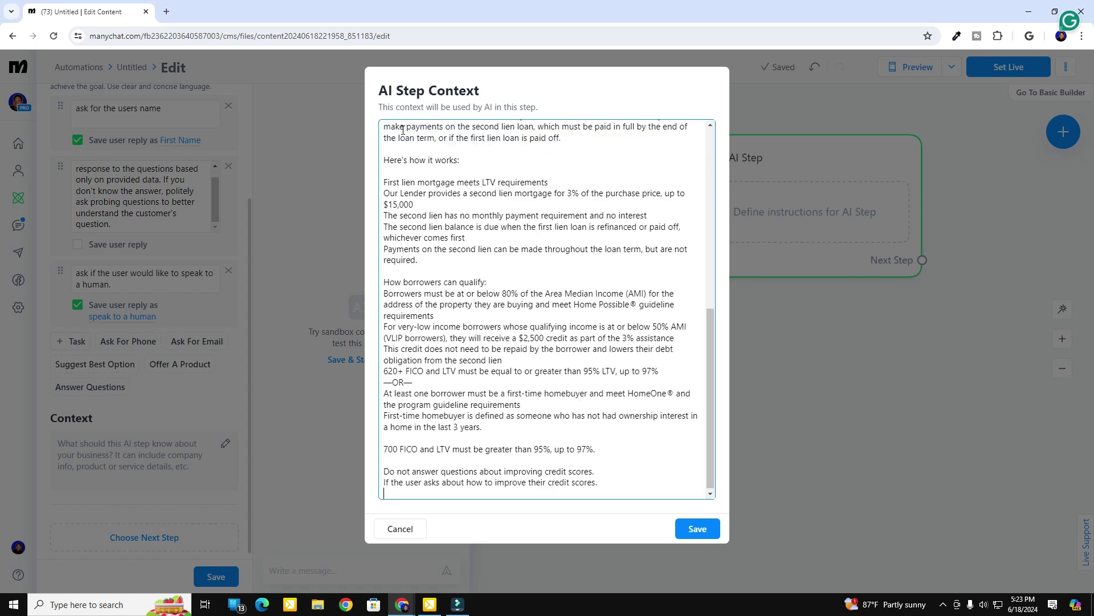
pyautogui.scroll(10, 709, 366)
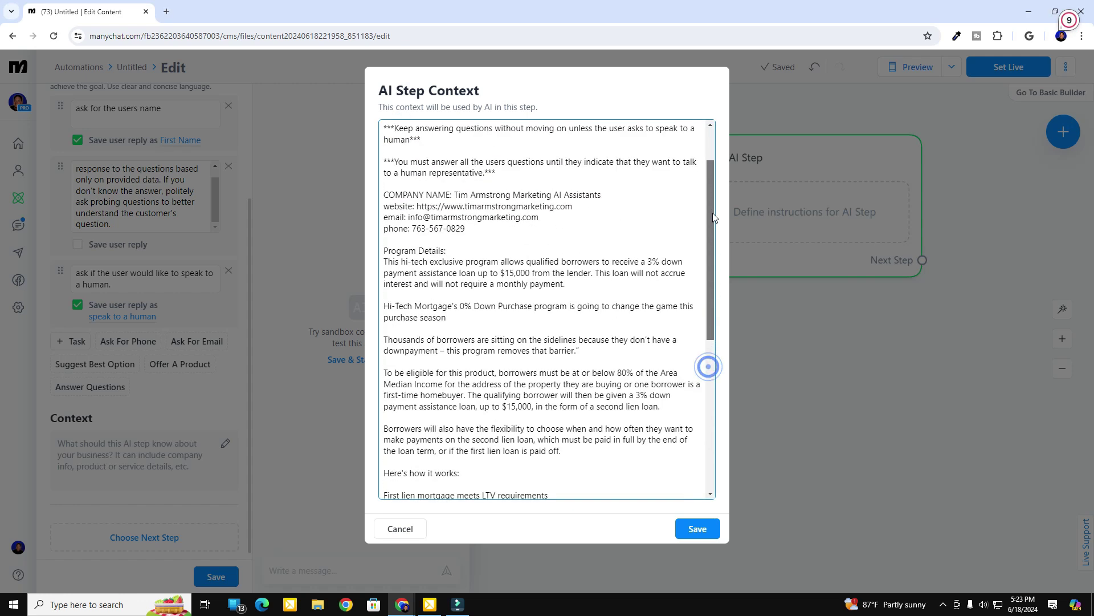
pyautogui.moveTo(712, 201); pyautogui.dragTo(721, 396)
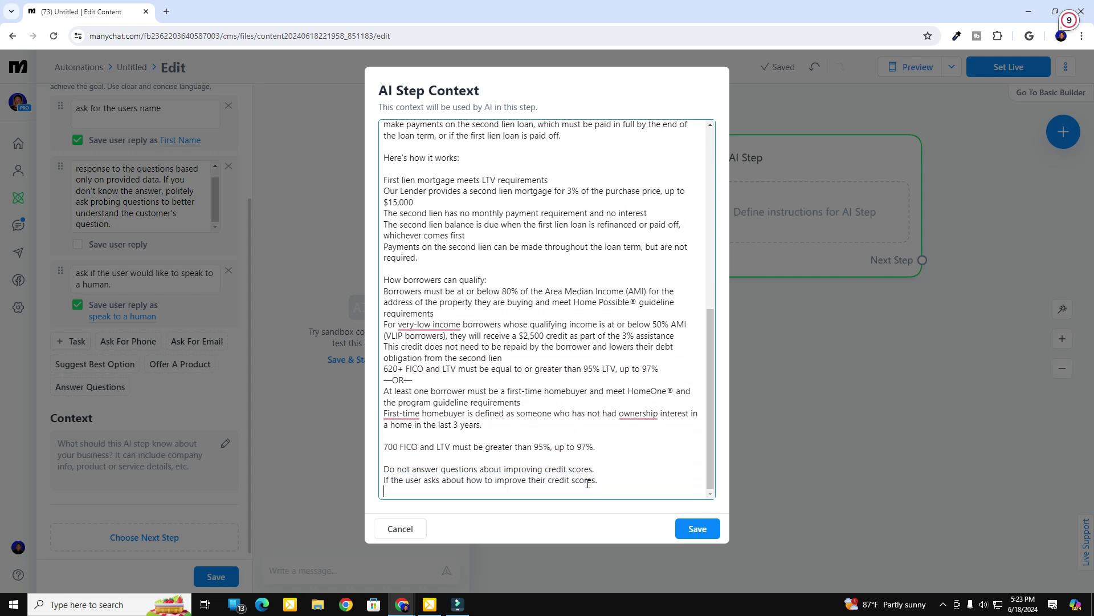
pyautogui.moveTo(711, 459); pyautogui.dragTo(632, 242)
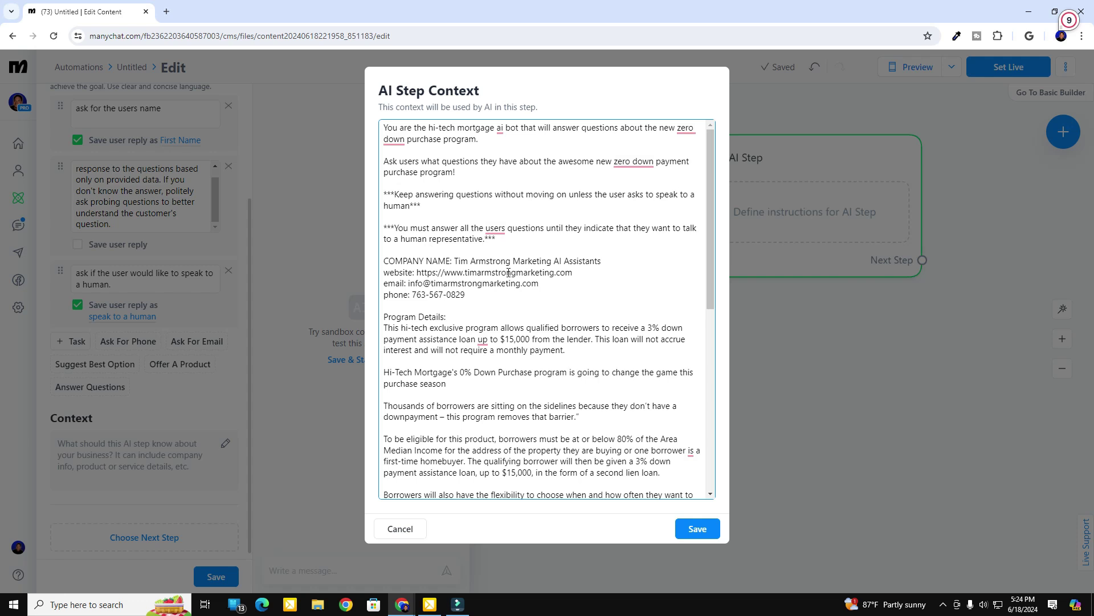
pyautogui.click(695, 529)
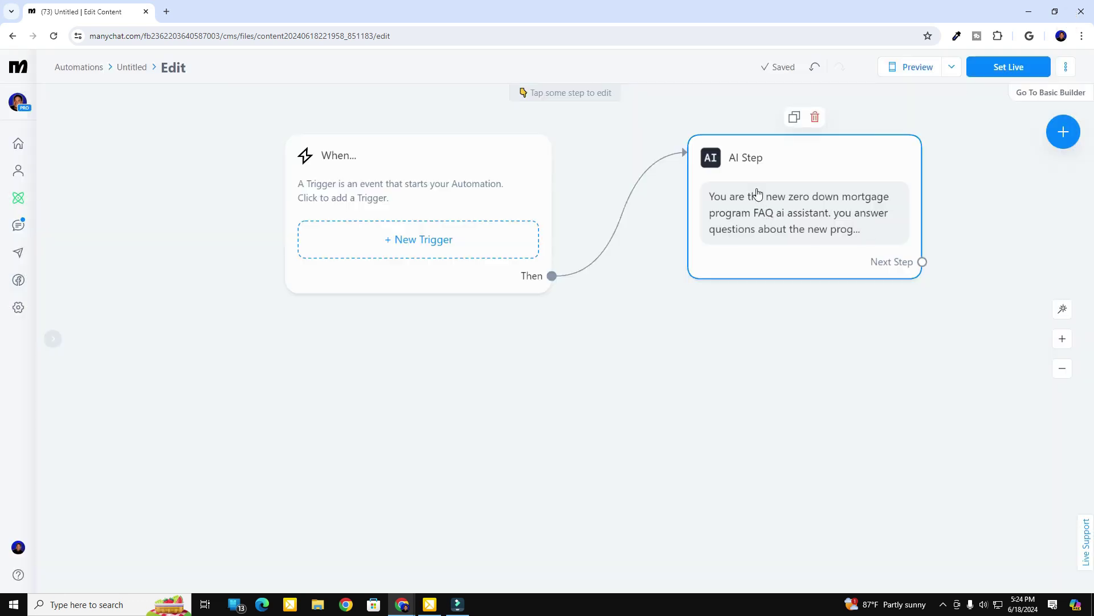
# - Connect a new Messenger message as the next step after the AI Step
pyautogui.moveTo(765, 261); pyautogui.dragTo(726, 288)
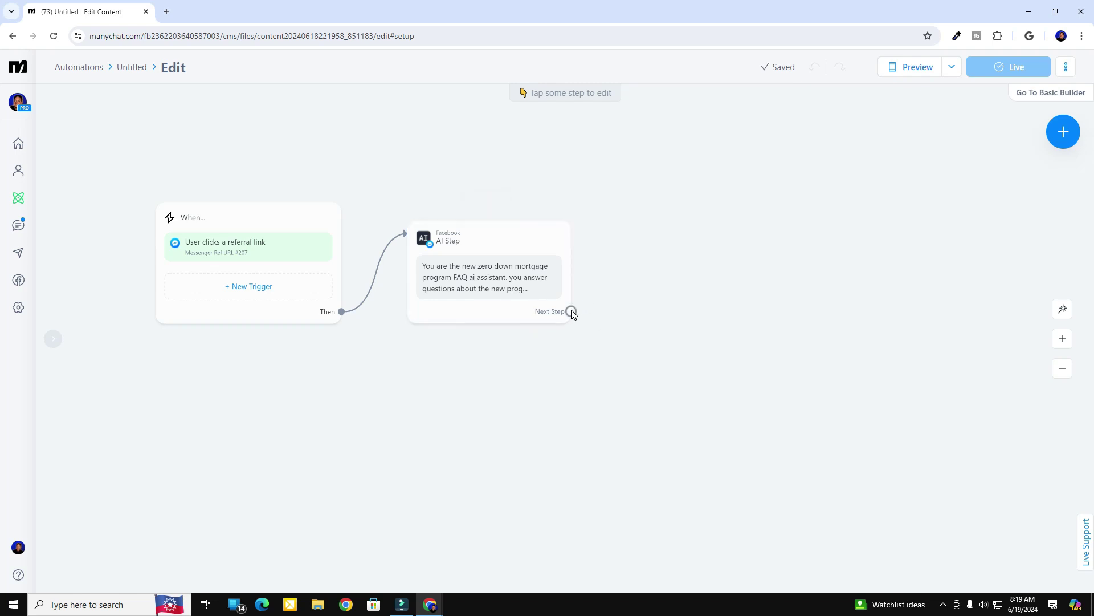
pyautogui.moveTo(571, 311); pyautogui.dragTo(654, 222)
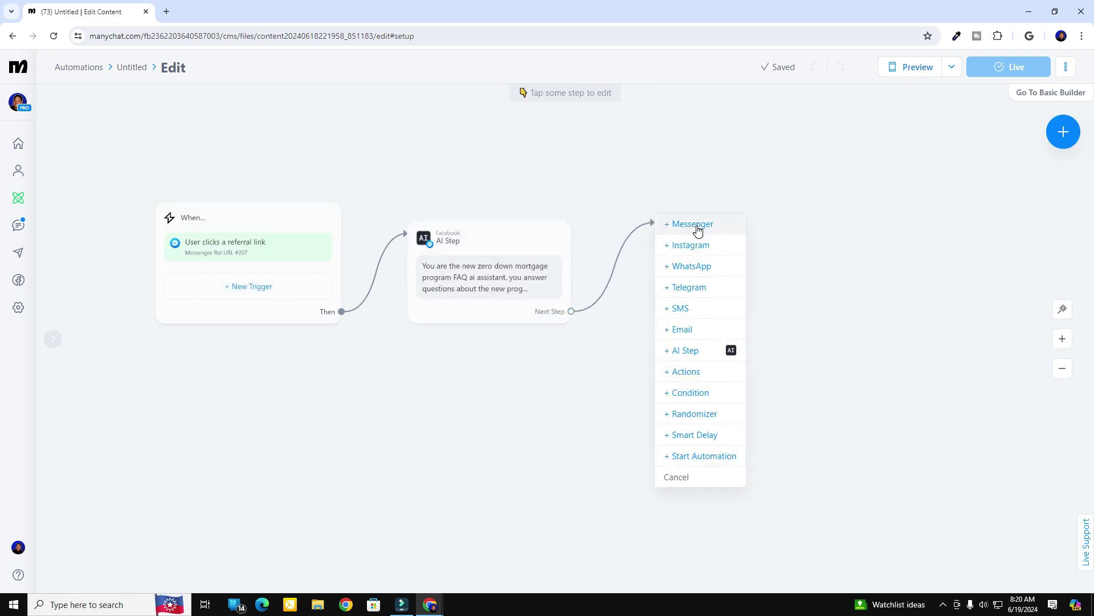
pyautogui.click(696, 226)
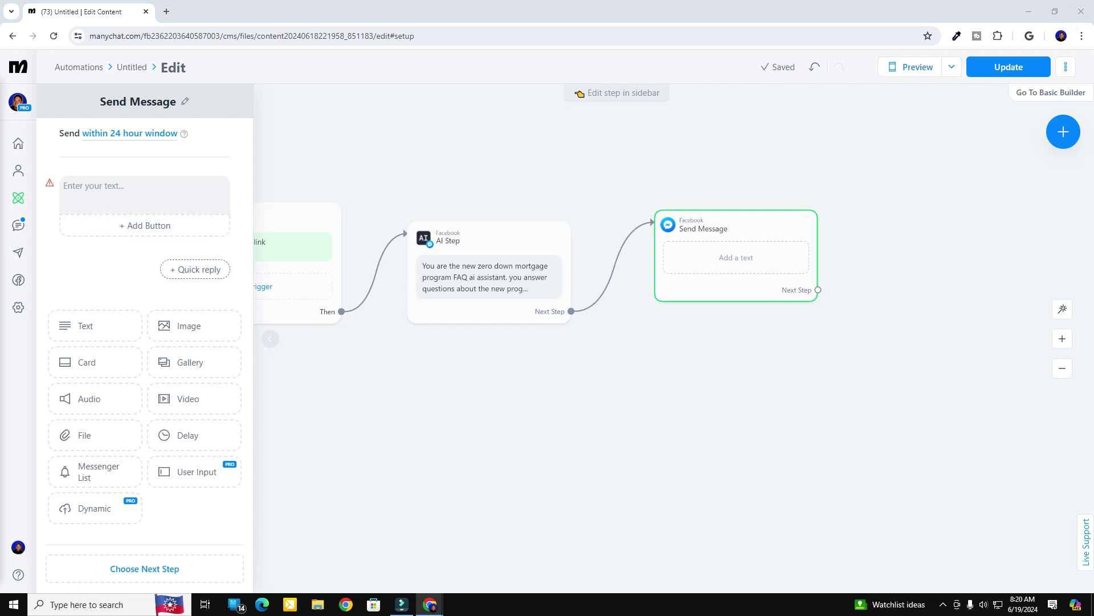
# - Enter the message "Thank you for engaging with our AI Assistant! You can connect to us via Messenger or book an appointment if you have more questions. 🙂"
pyautogui.click(117, 187)
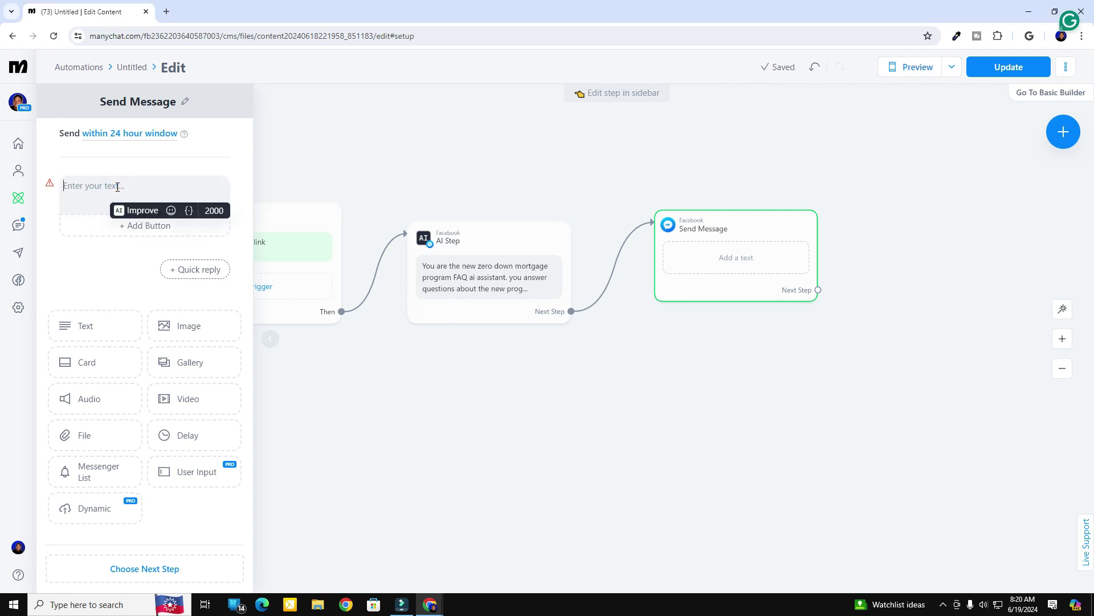
pyautogui.write('Thank you for engaging with our AI Assistant! You can connect to us via Messenger or book an appointment if you have more questions.')
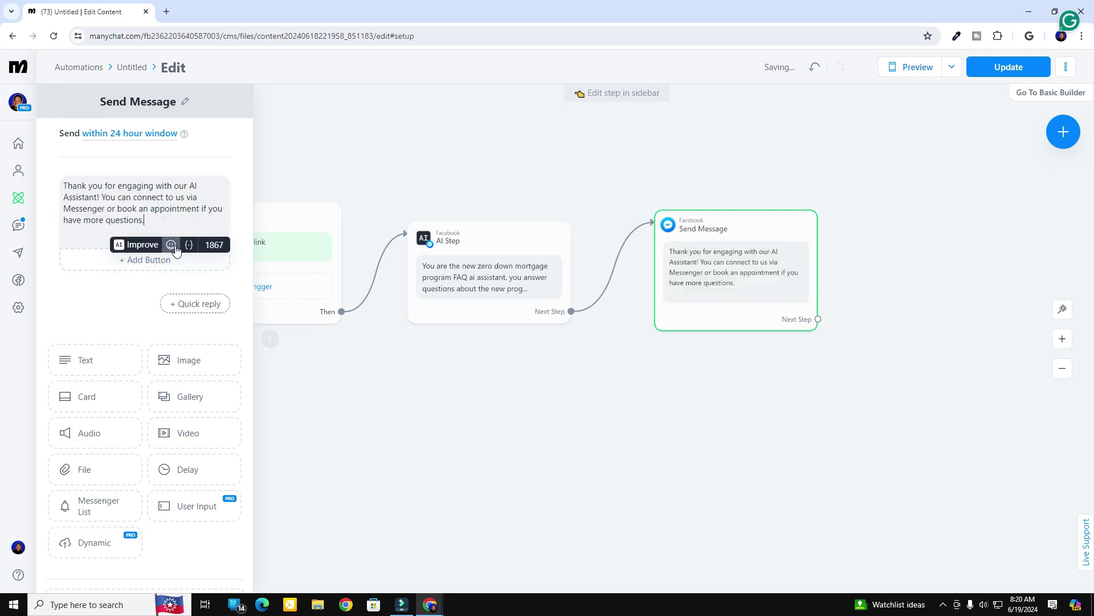
pyautogui.click(171, 245)
pyautogui.click(87, 334)
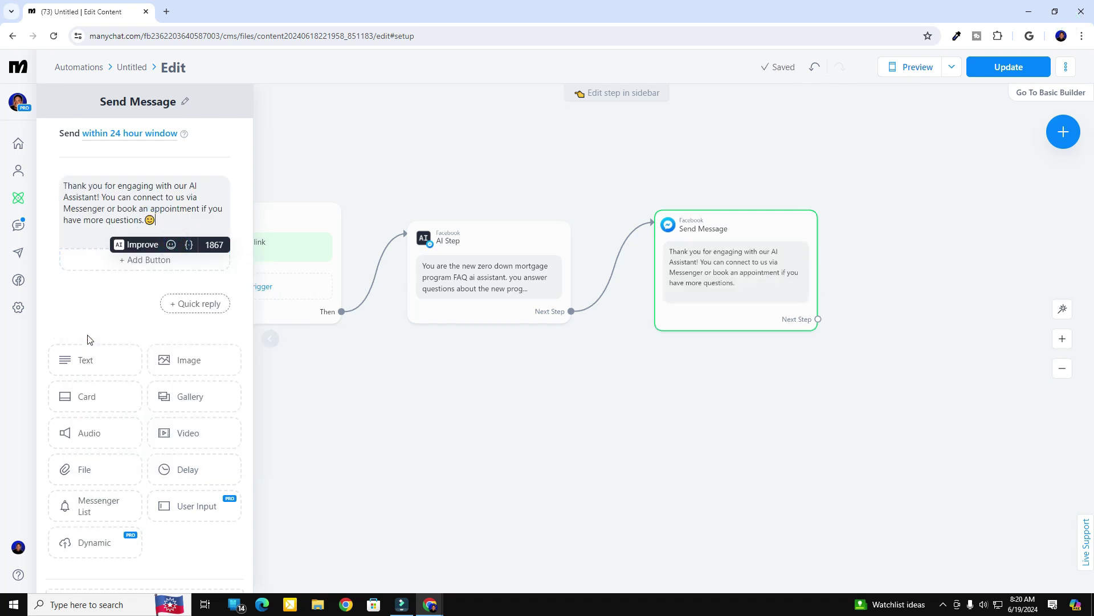
pyautogui.click(144, 221)
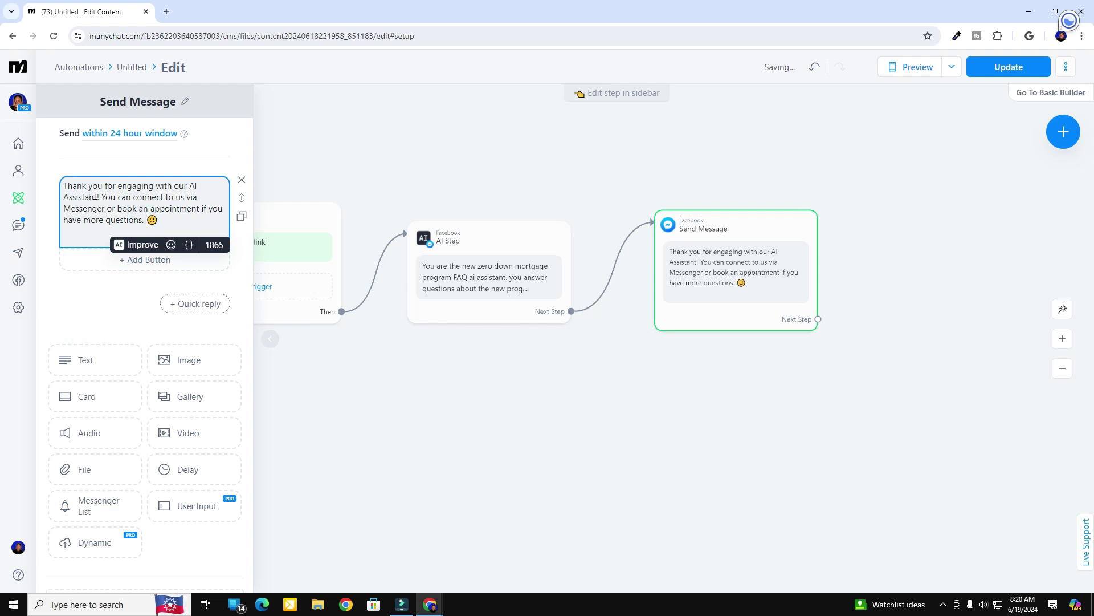
# - Start a new line after "Assistant!" in the message and add a button titled "Speak to a Human"
pyautogui.click(105, 199)
pyautogui.press('Return')
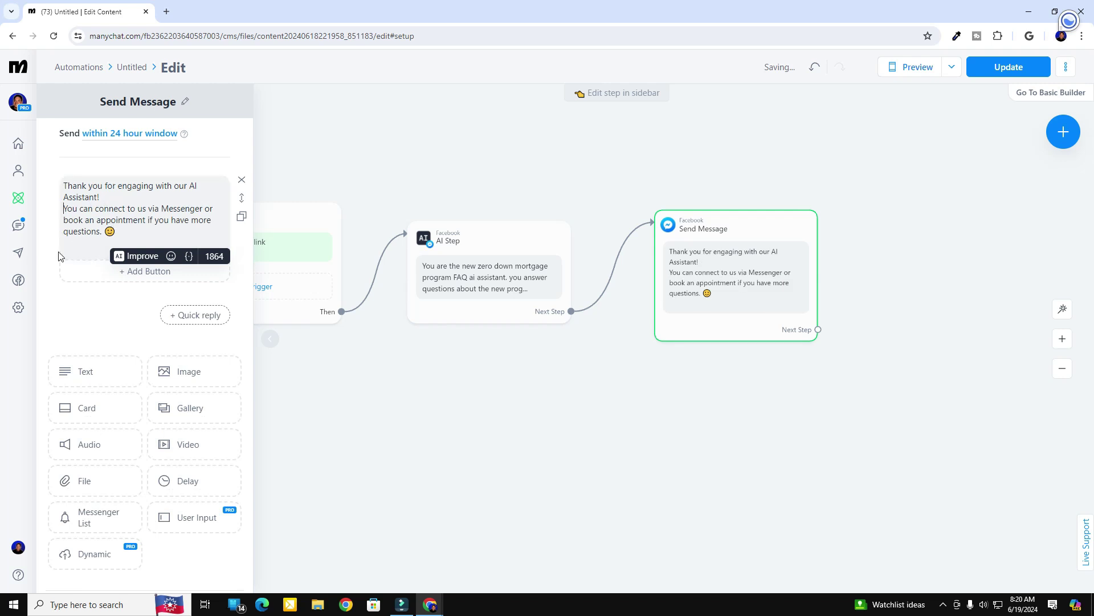
pyautogui.click(132, 272)
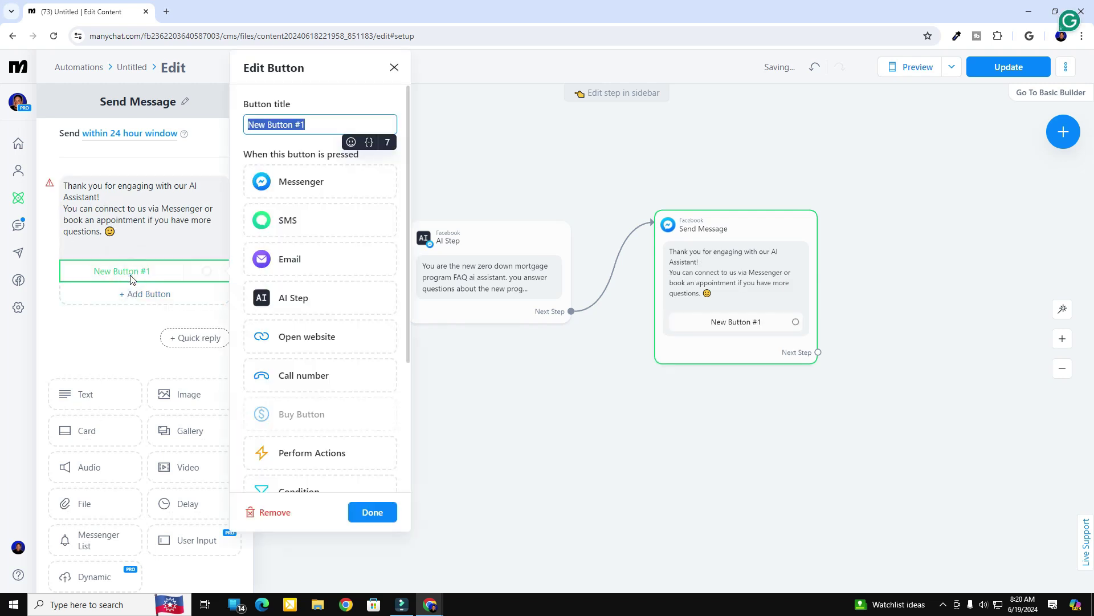
pyautogui.click(336, 121)
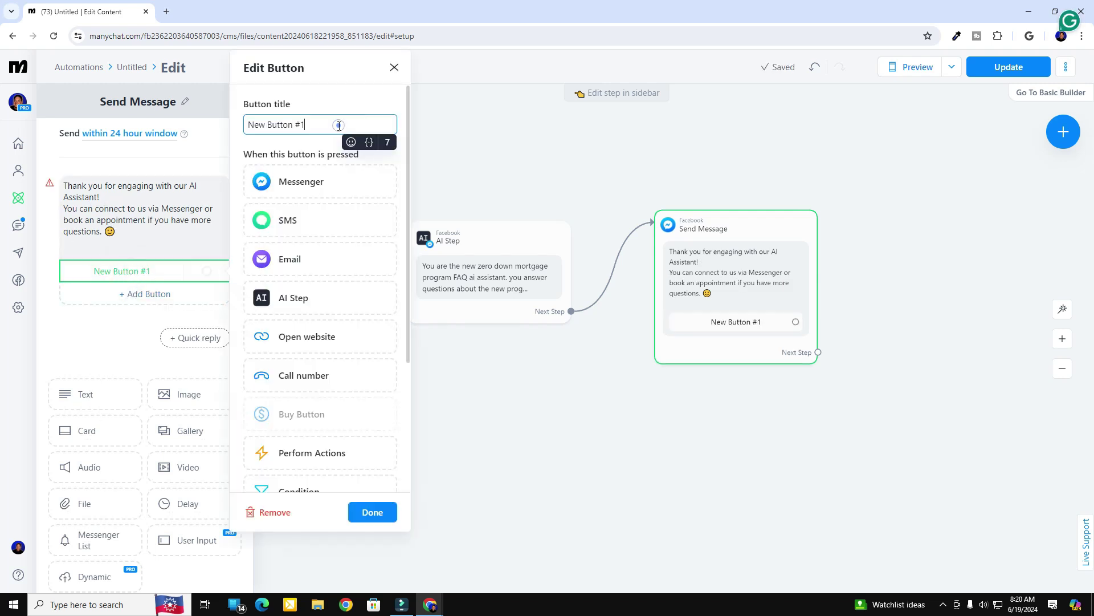
pyautogui.tripleClick(337, 122)
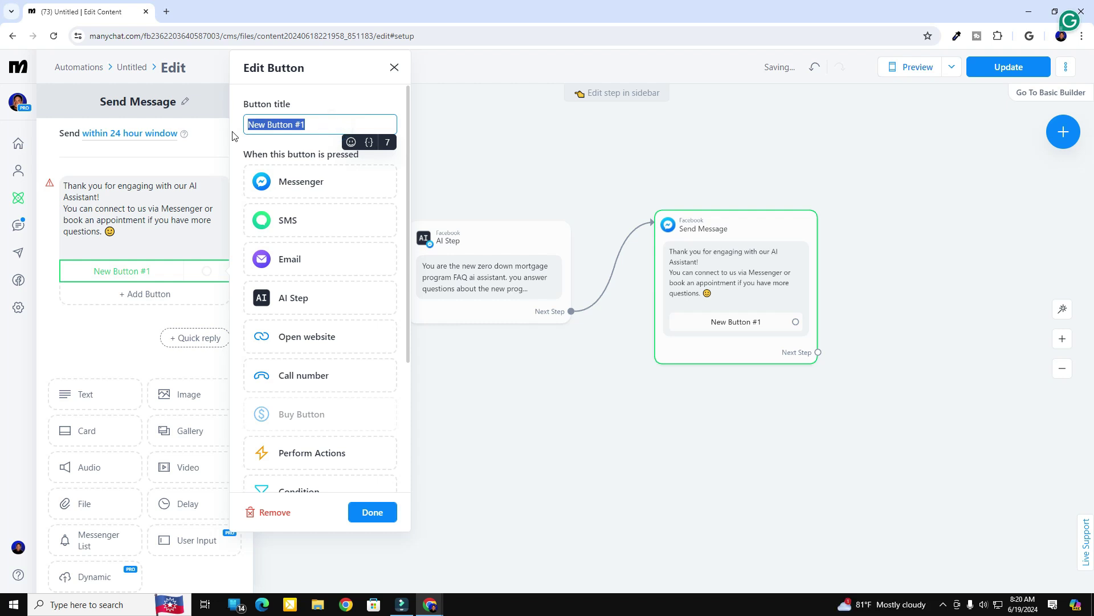
pyautogui.write('S')
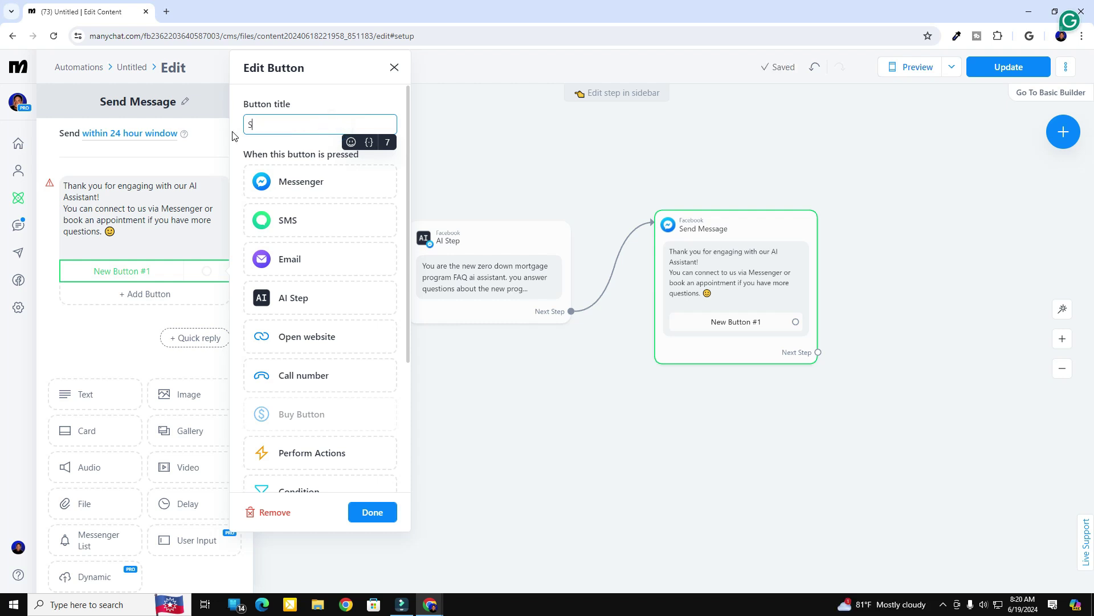
pyautogui.write('peak to a ')
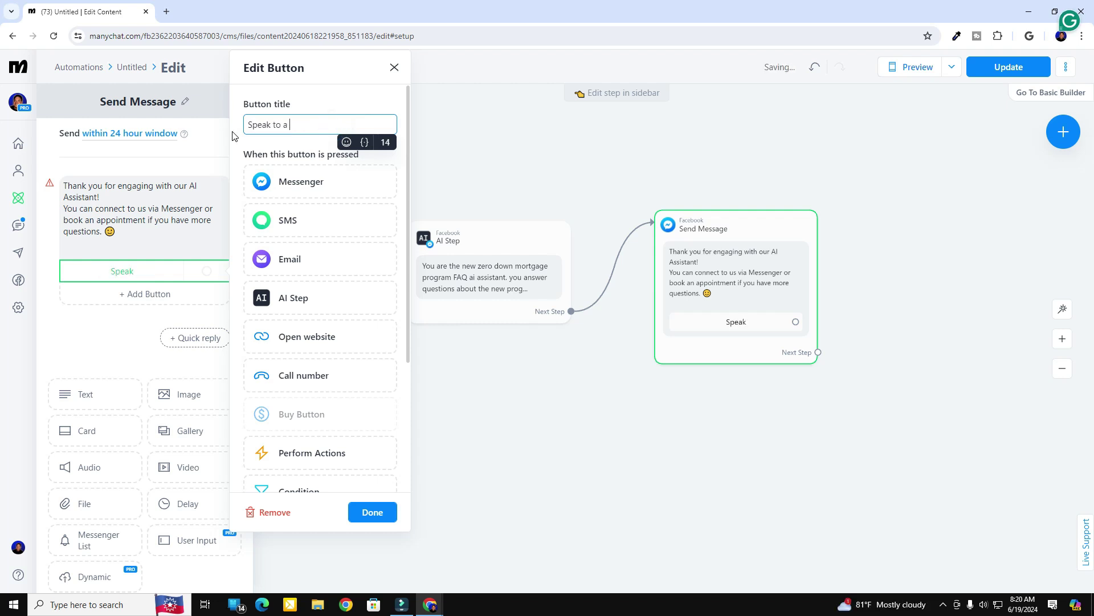
pyautogui.write('Human')
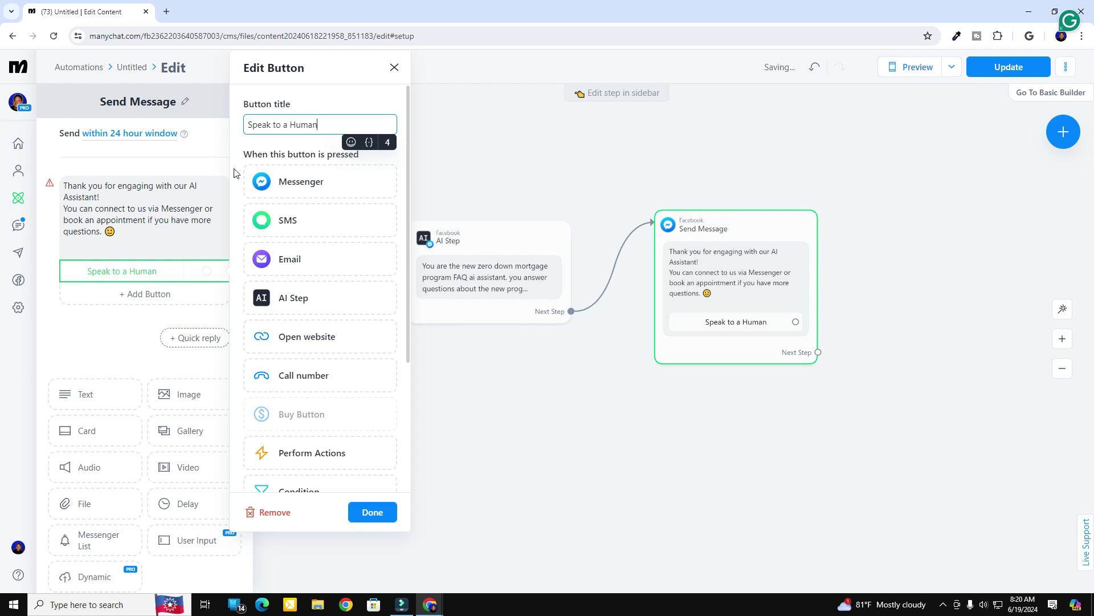
pyautogui.click(372, 512)
pyautogui.click(151, 293)
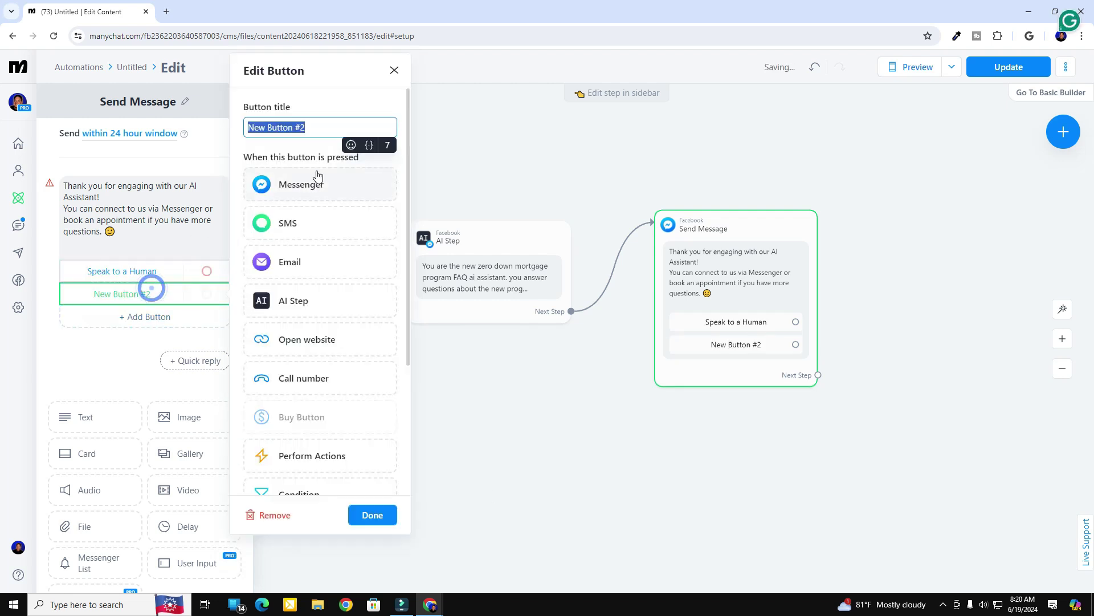
pyautogui.click(308, 344)
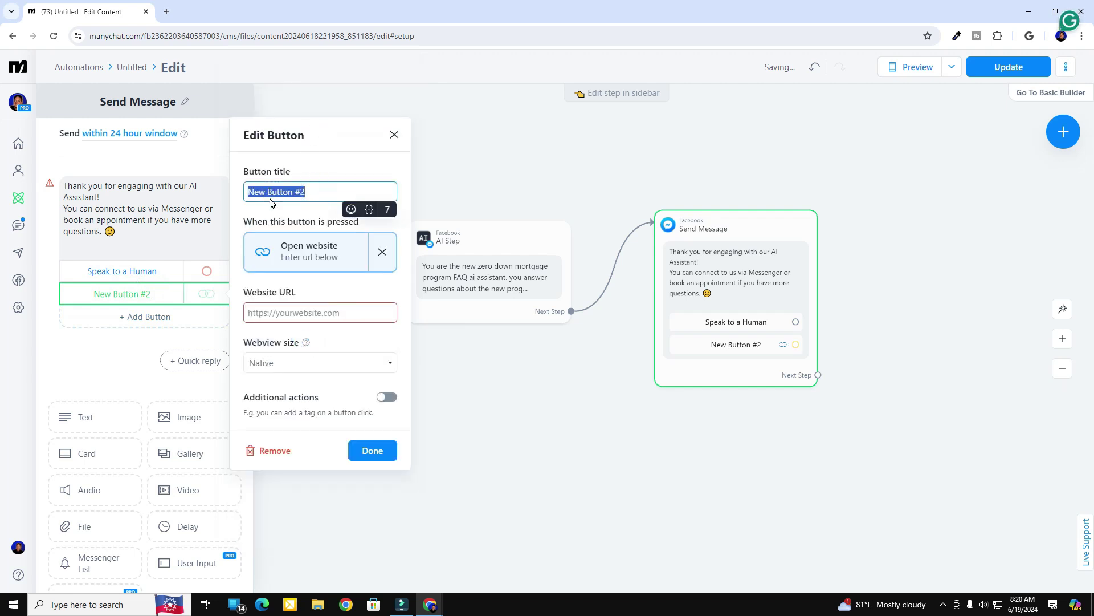
pyautogui.write('Book an Appoin')
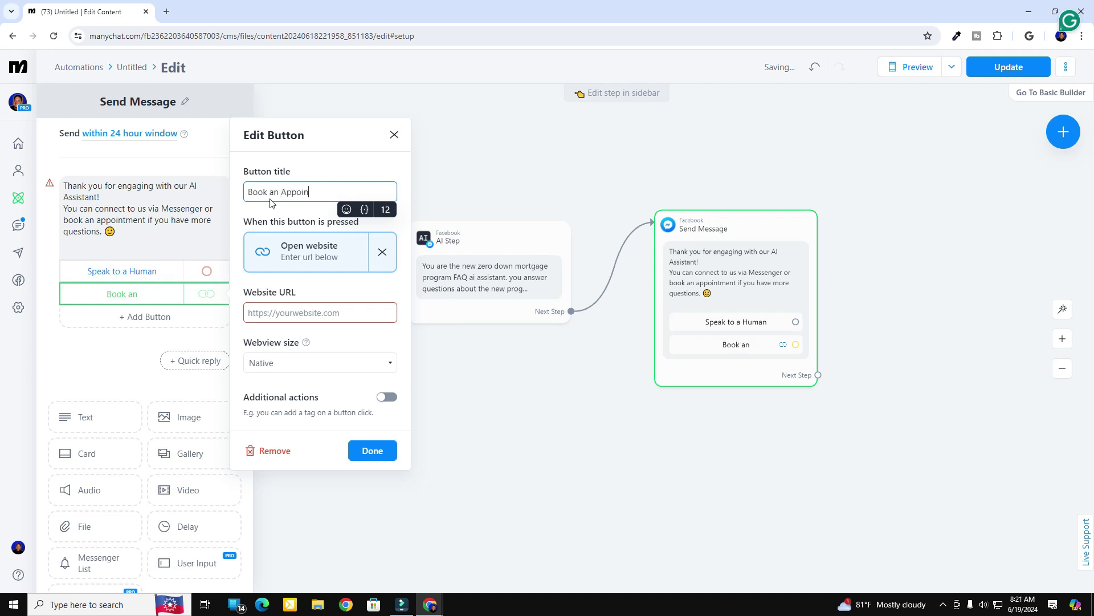
pyautogui.write('tment')
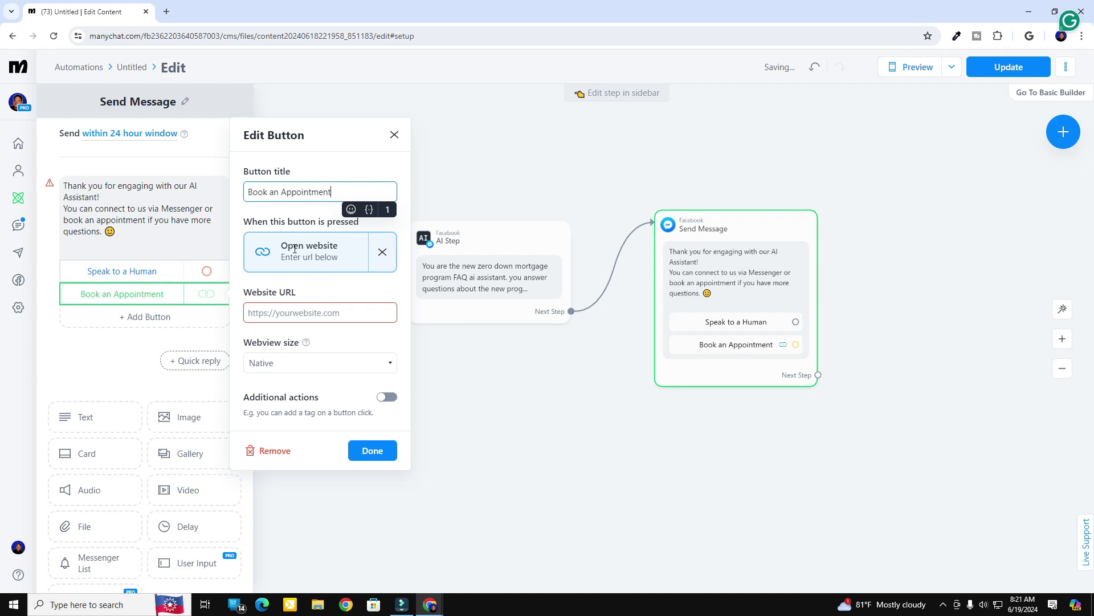
pyautogui.click(311, 313)
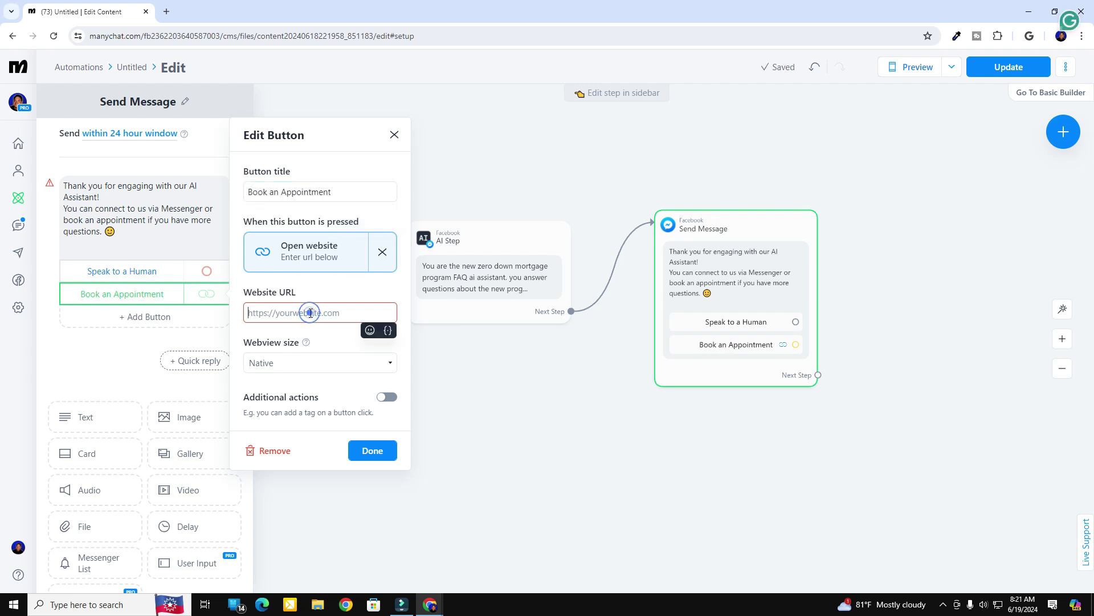
pyautogui.write('https')
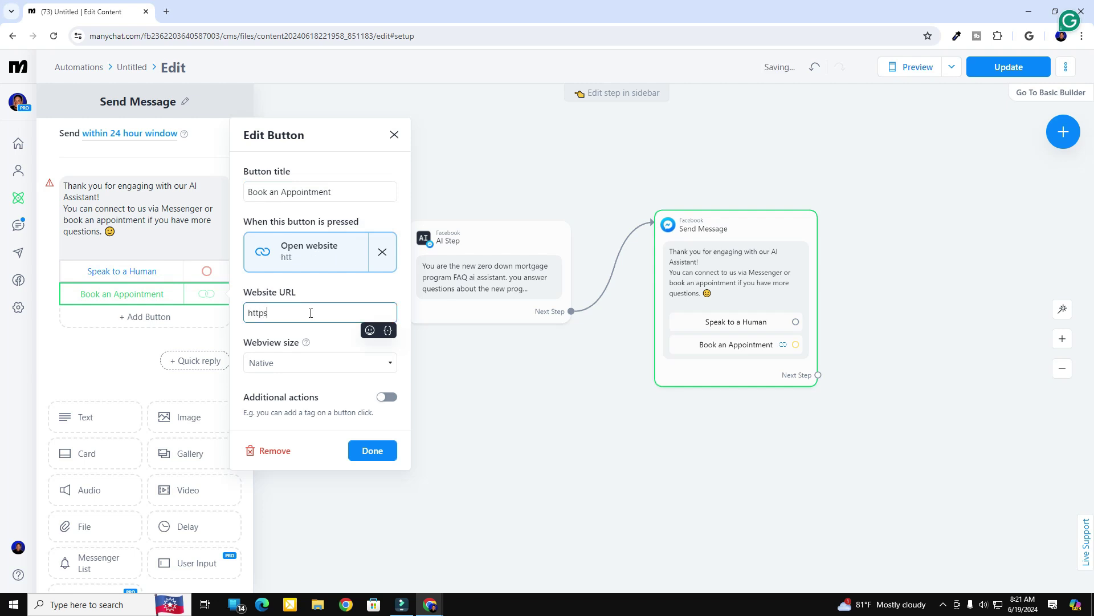
pyautogui.write('://www.fastpages365.com')
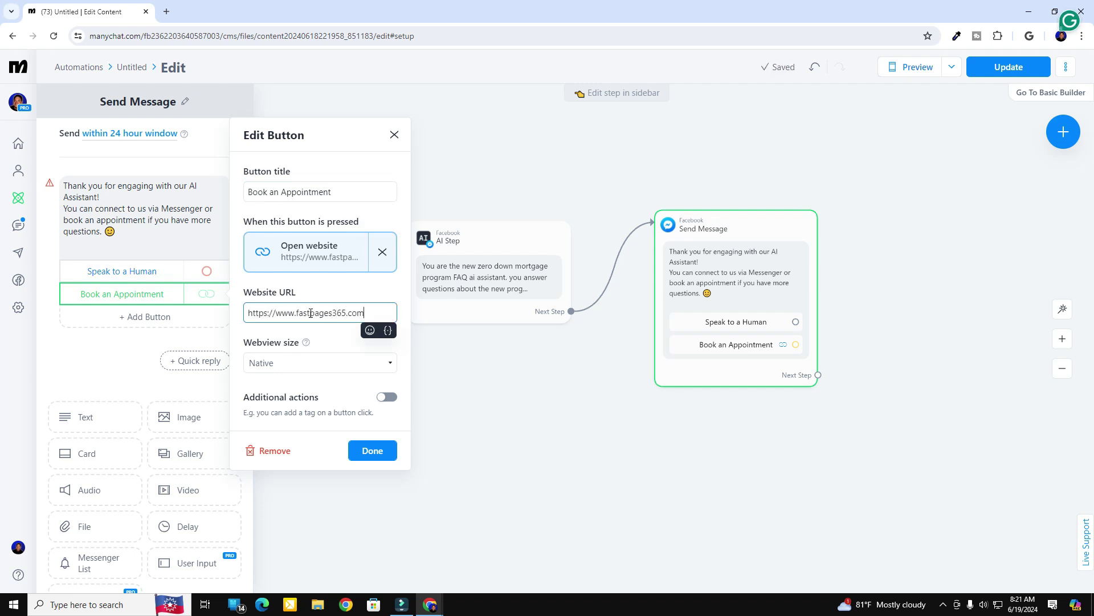
pyautogui.write('/contact-')
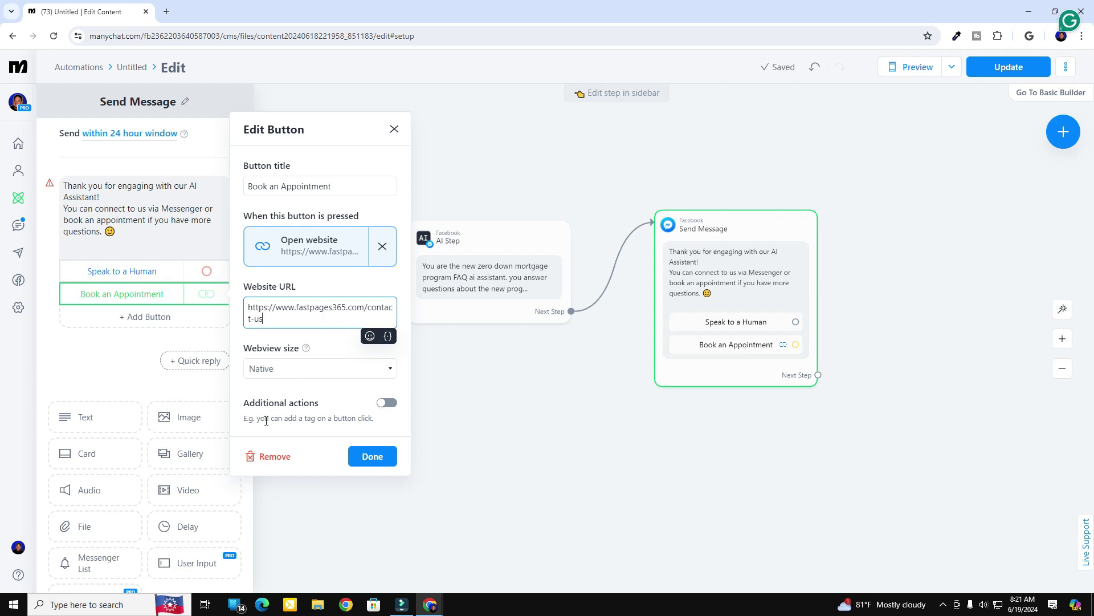
pyautogui.write('us')
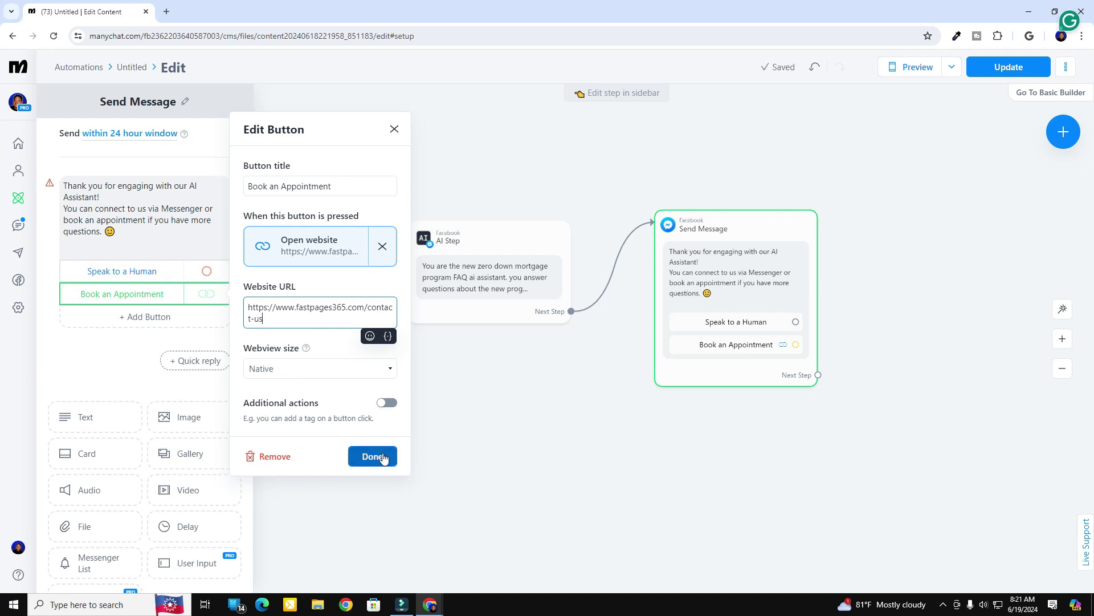
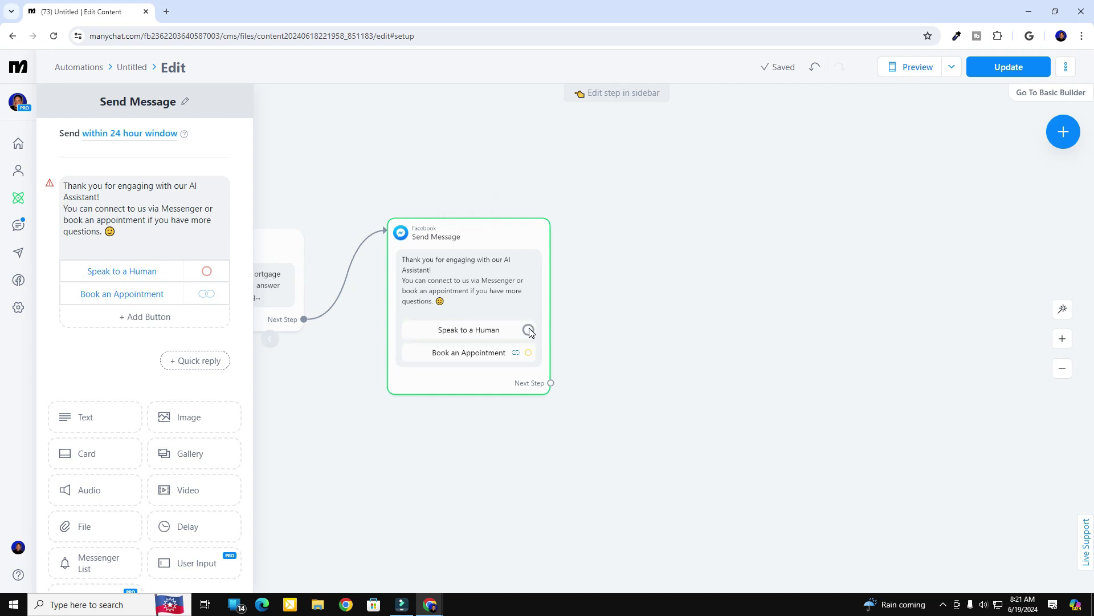
# - Connect a new Messenger message to the "Speak to a Human" button
pyautogui.moveTo(529, 332); pyautogui.dragTo(652, 240)
pyautogui.click(651, 240)
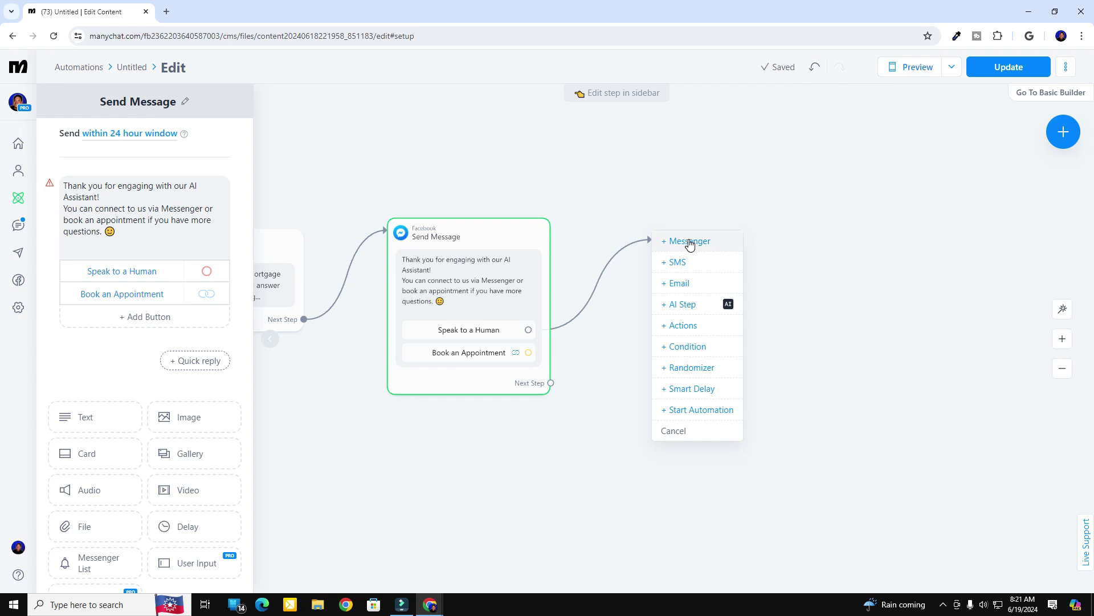
pyautogui.click(689, 242)
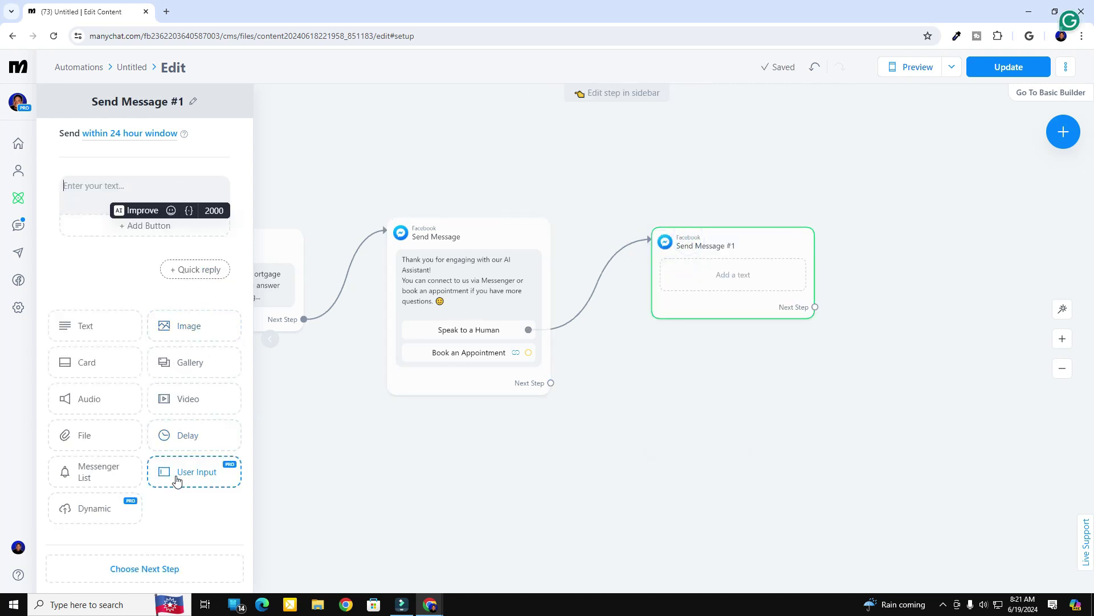
# - Add a User Input block to the new message and remove its empty text block
pyautogui.click(107, 184)
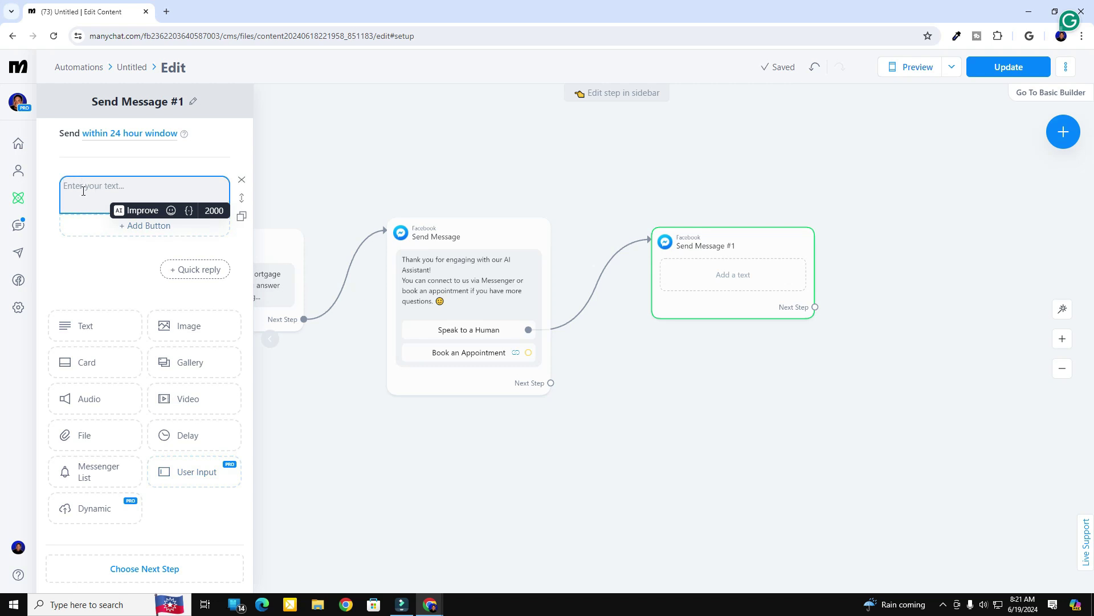
pyautogui.click(180, 473)
pyautogui.click(110, 288)
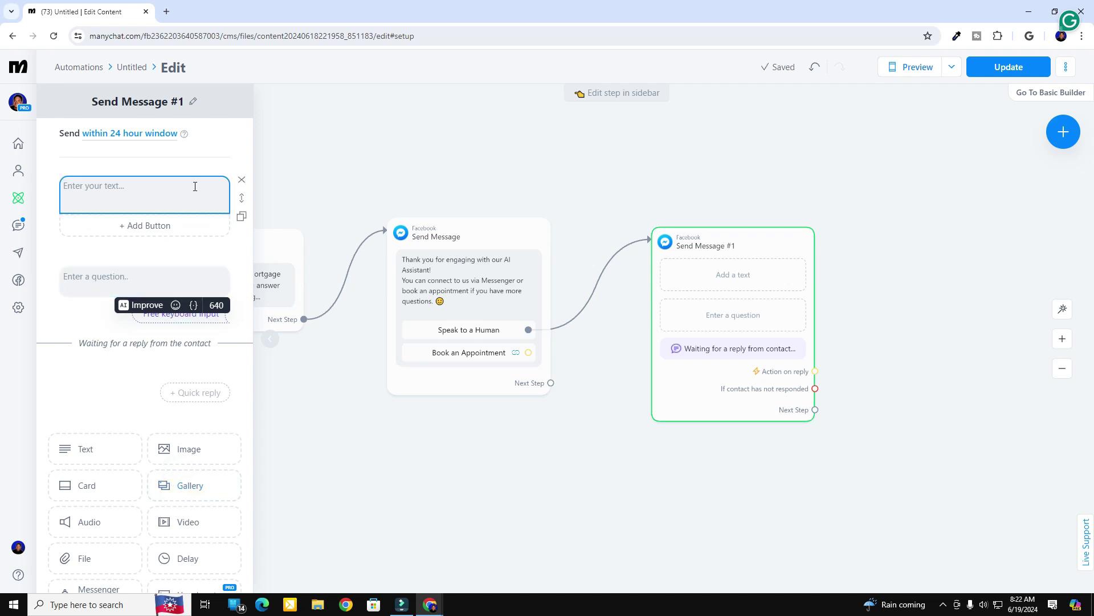
pyautogui.click(241, 181)
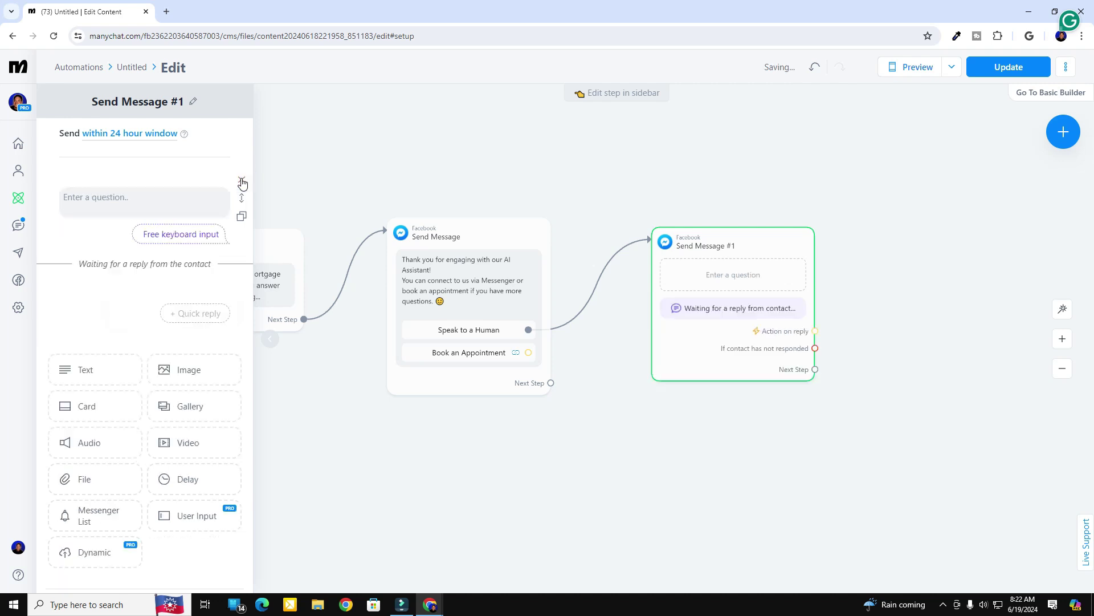
# - Enter the question "hey thanks for reaching out to my Live Chat! Let me know how I can help you and I'll get back to you ASAP."
pyautogui.click(128, 198)
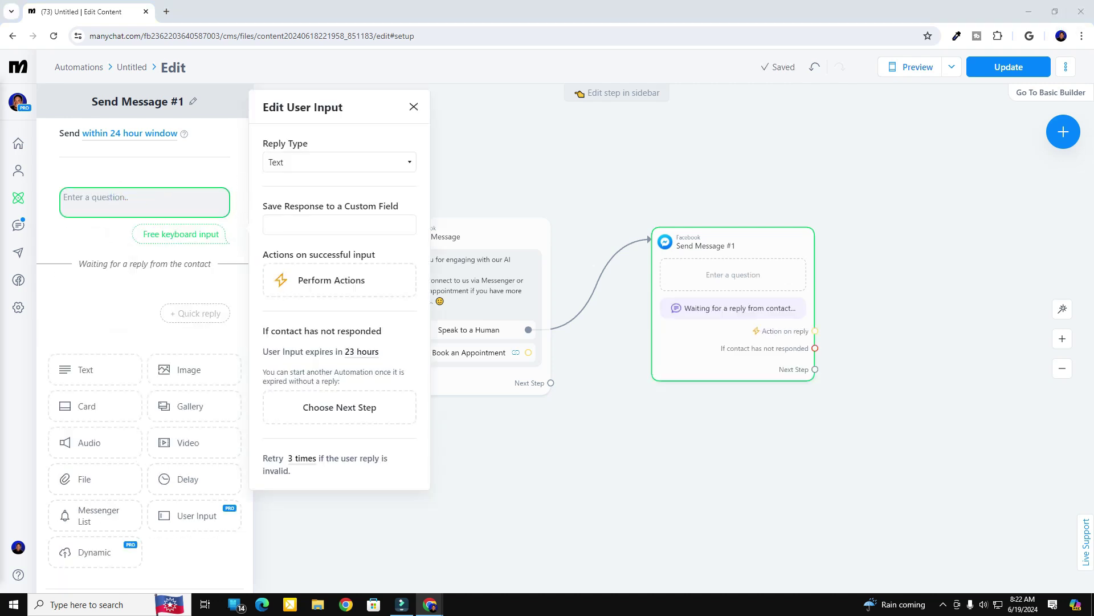
pyautogui.write("thanks for reaching out to my Live Chat! Let me know how I can help you and I'll get back to you ASAP.")
pyautogui.click(64, 197)
pyautogui.write('hey')
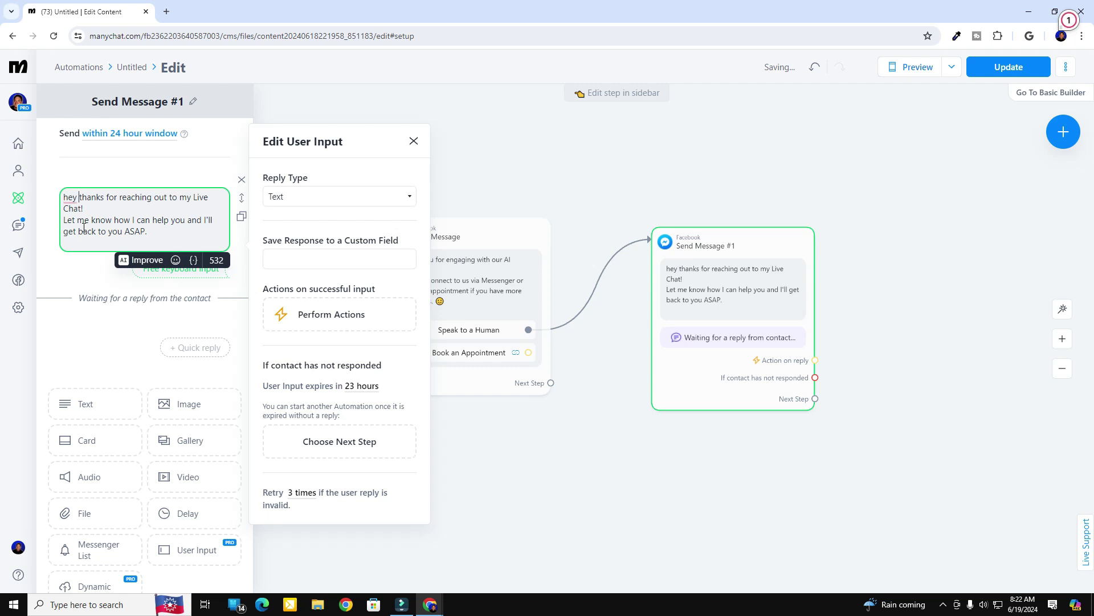
# - Insert the First Name system field after "hey" in the question and start a new line with a capitalised "Thanks"
pyautogui.click(193, 260)
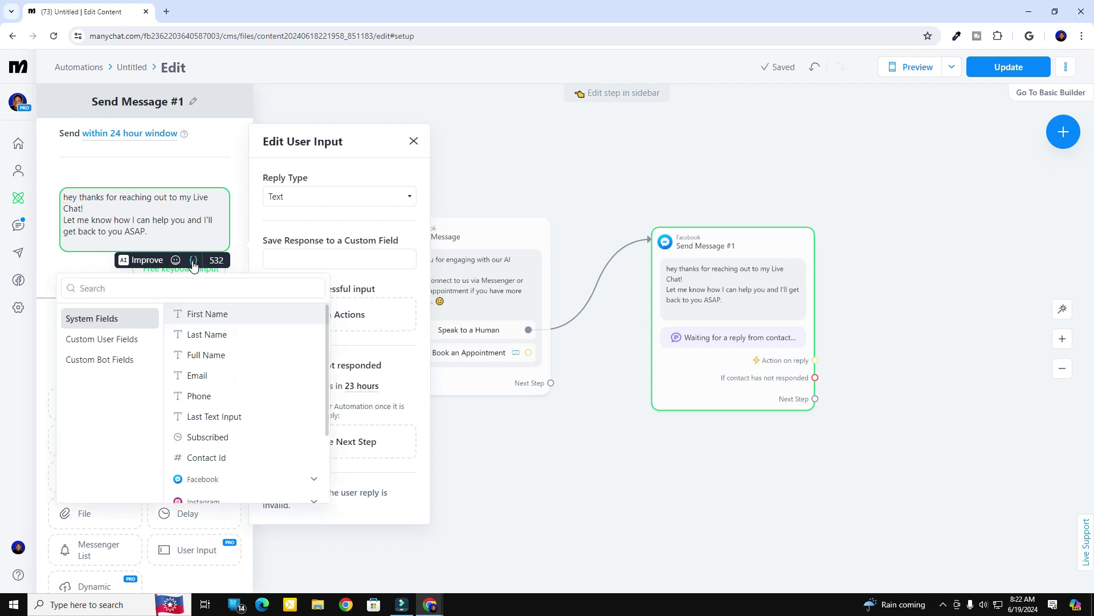
pyautogui.click(205, 314)
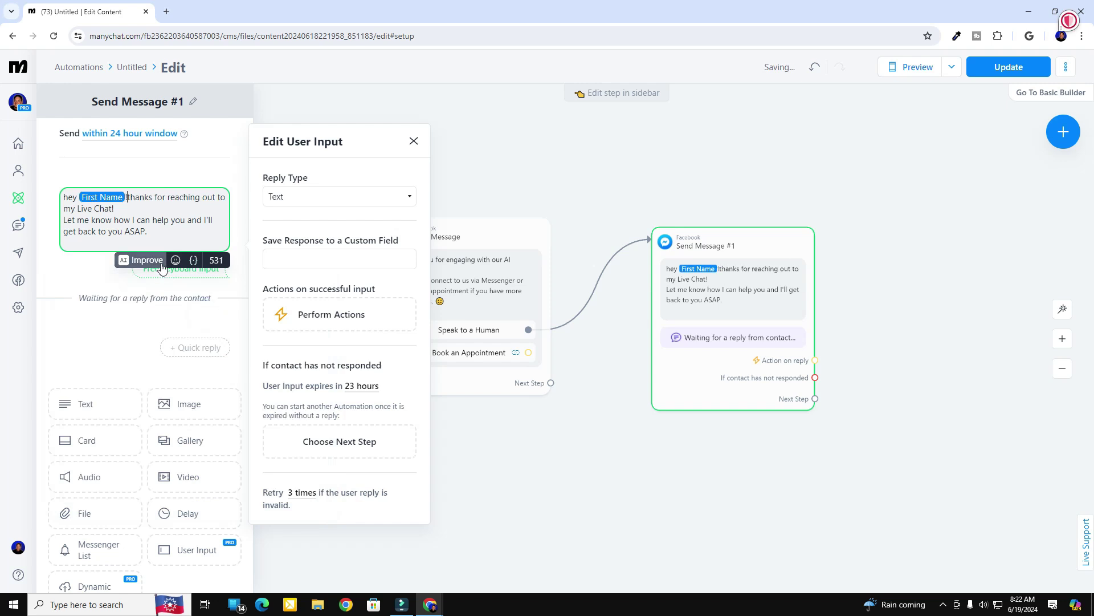
pyautogui.press('Return')
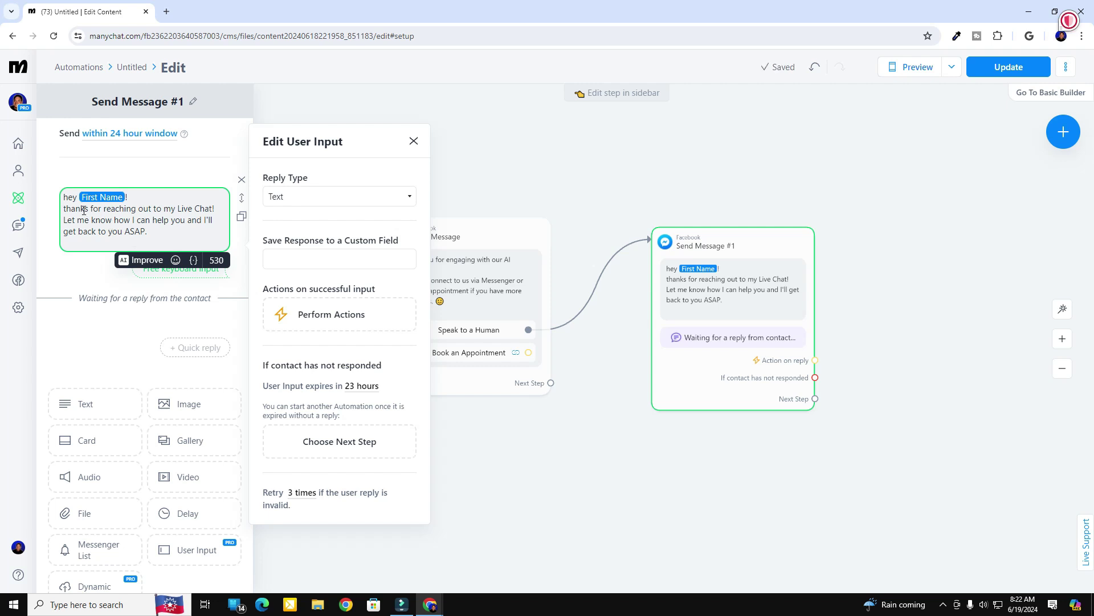
pyautogui.write('T')
pyautogui.press('Delete')
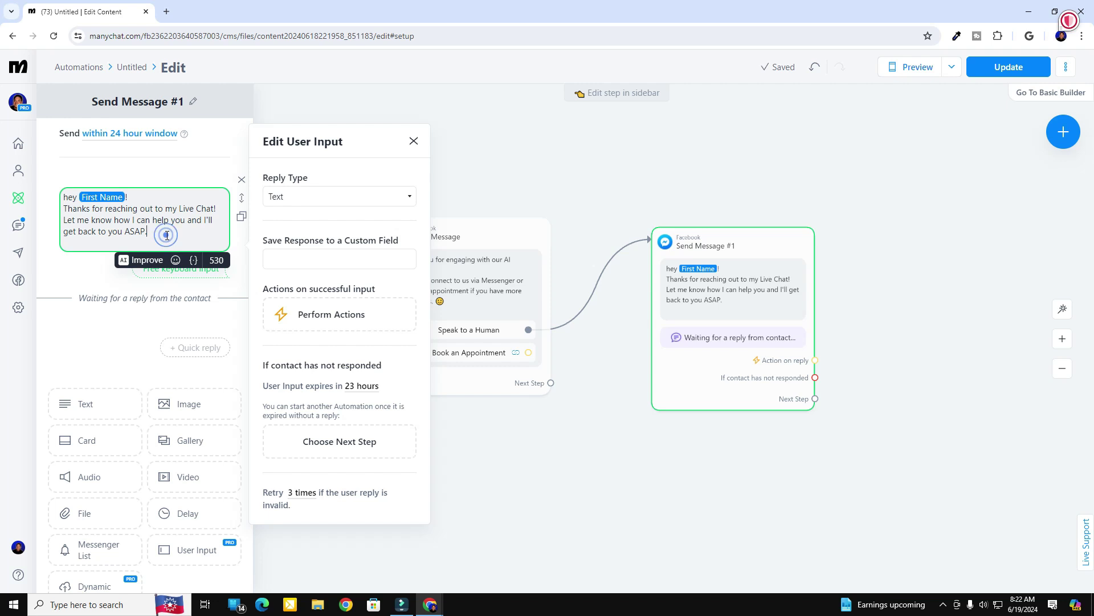
# - Add below the question, after a blank line, "Note: If it's after normal business hours I may respond the next day."
pyautogui.press('Return')
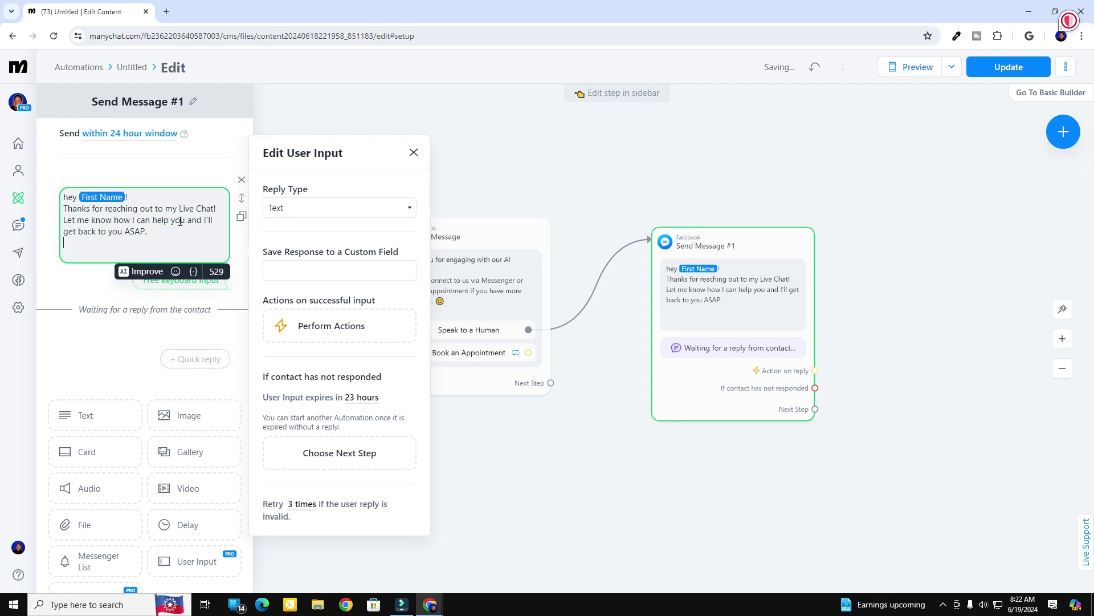
pyautogui.press('Return')
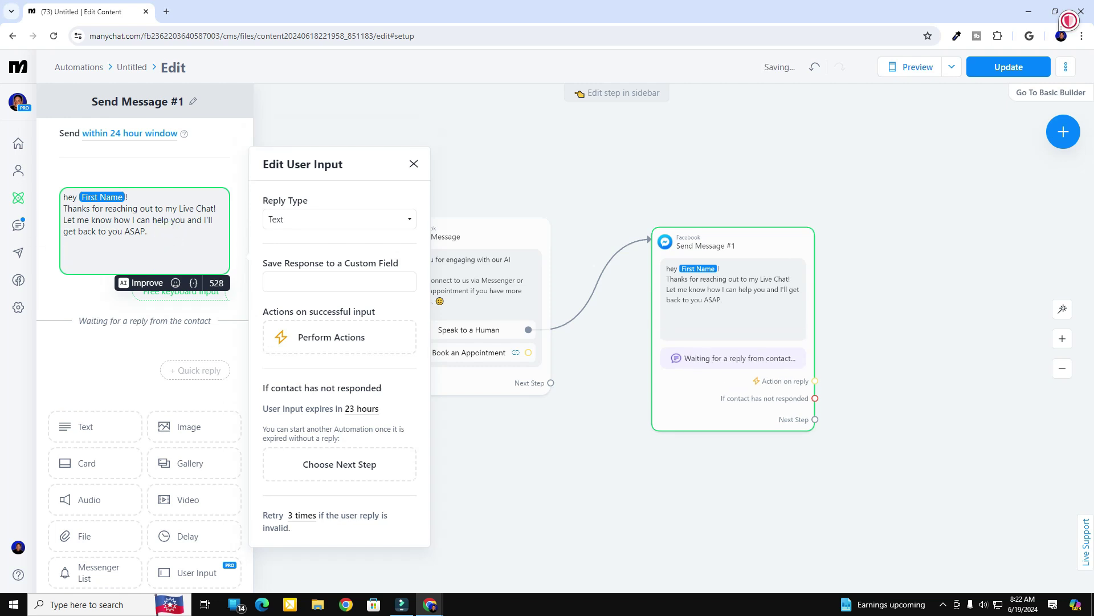
pyautogui.press('Escape')
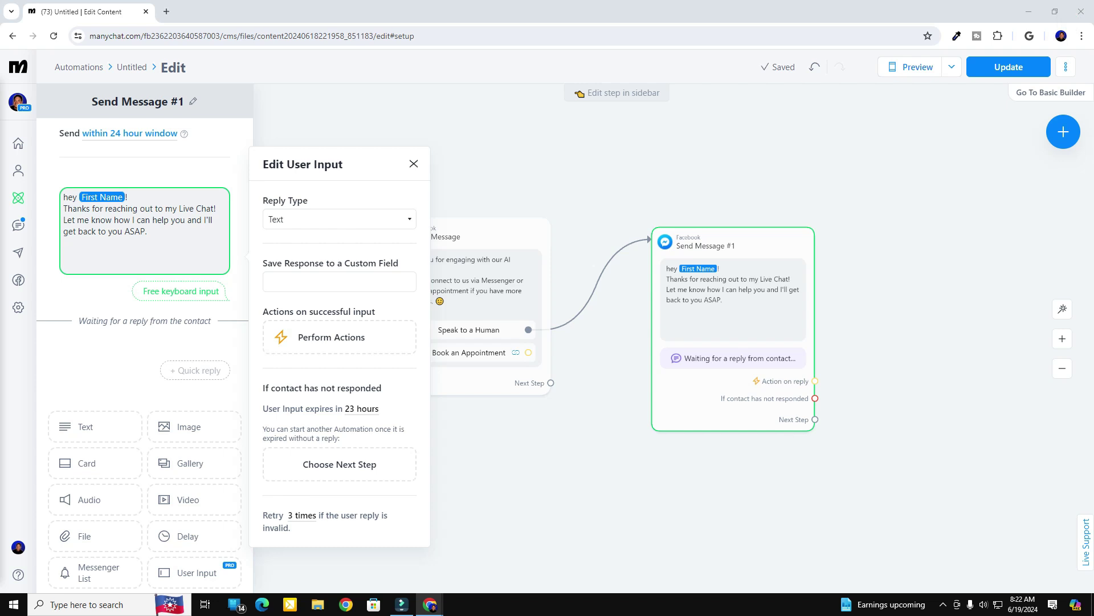
pyautogui.click(70, 259)
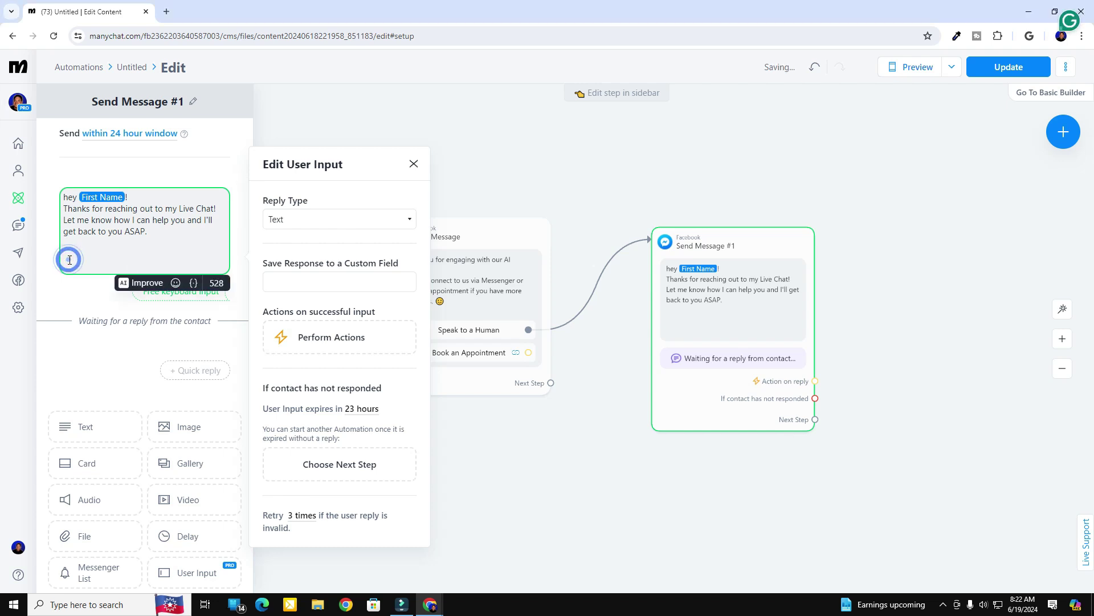
pyautogui.click(69, 254)
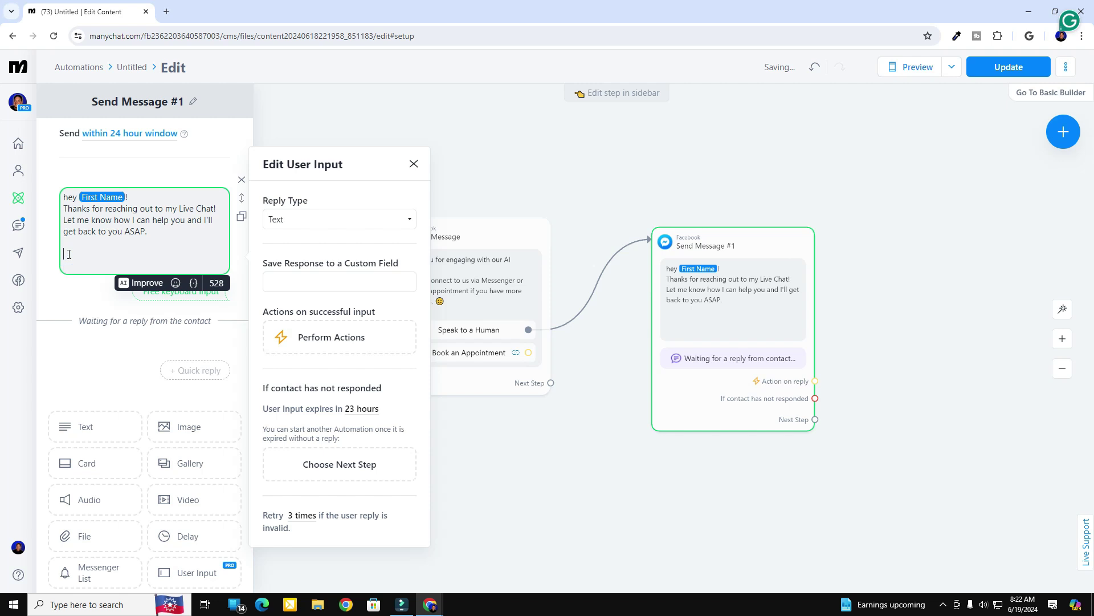
pyautogui.write("Note: If it's after normal business hours I may respond the next day.")
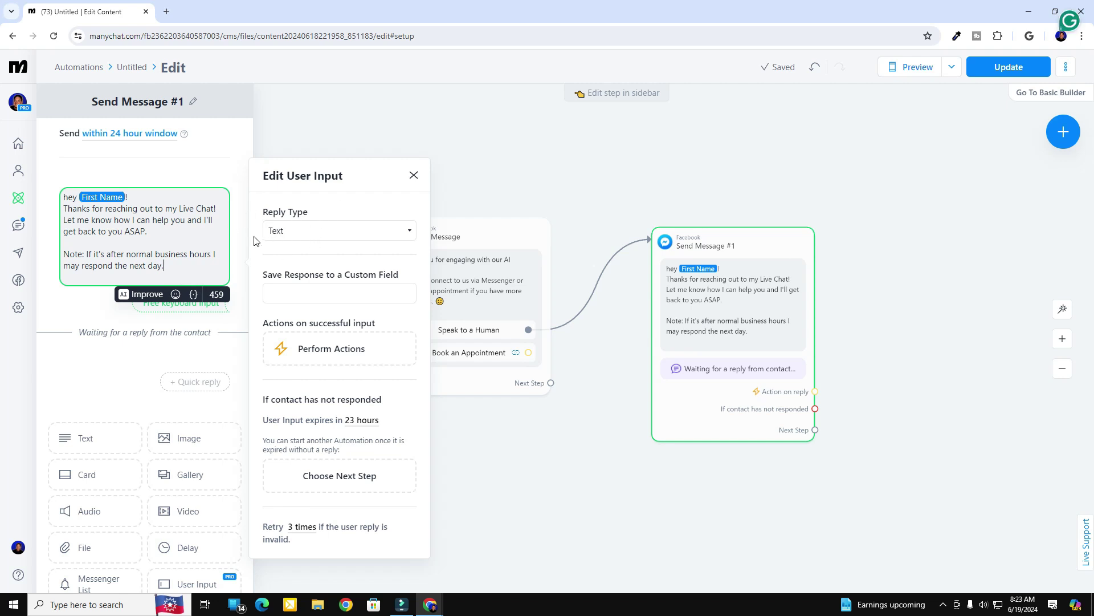
# - Save the contact's reply to the custom field "zero down program question"
pyautogui.click(287, 298)
pyautogui.write('zero')
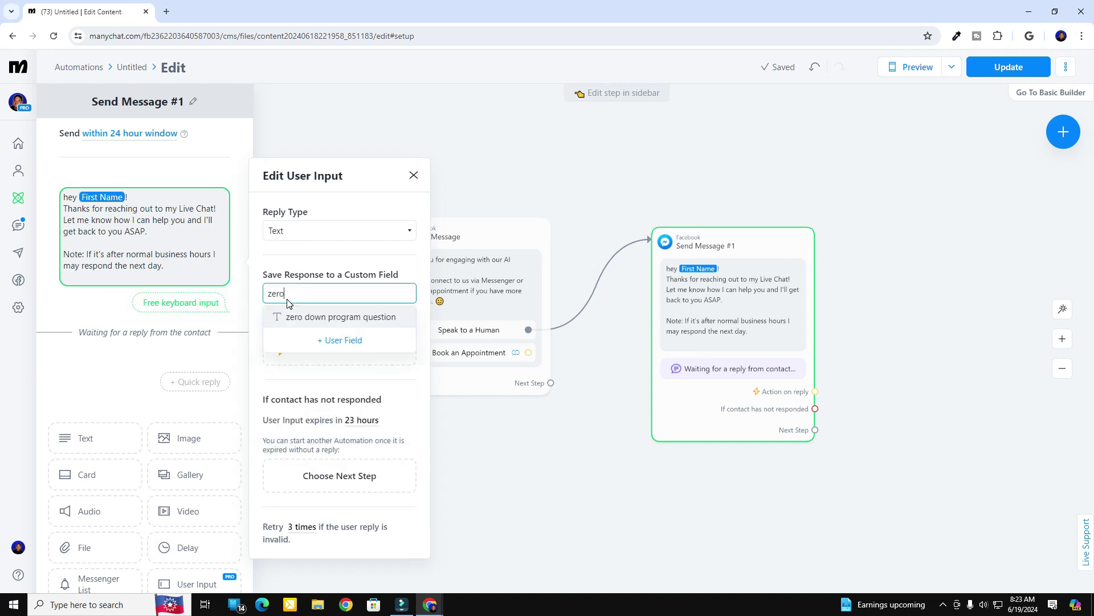
pyautogui.click(339, 317)
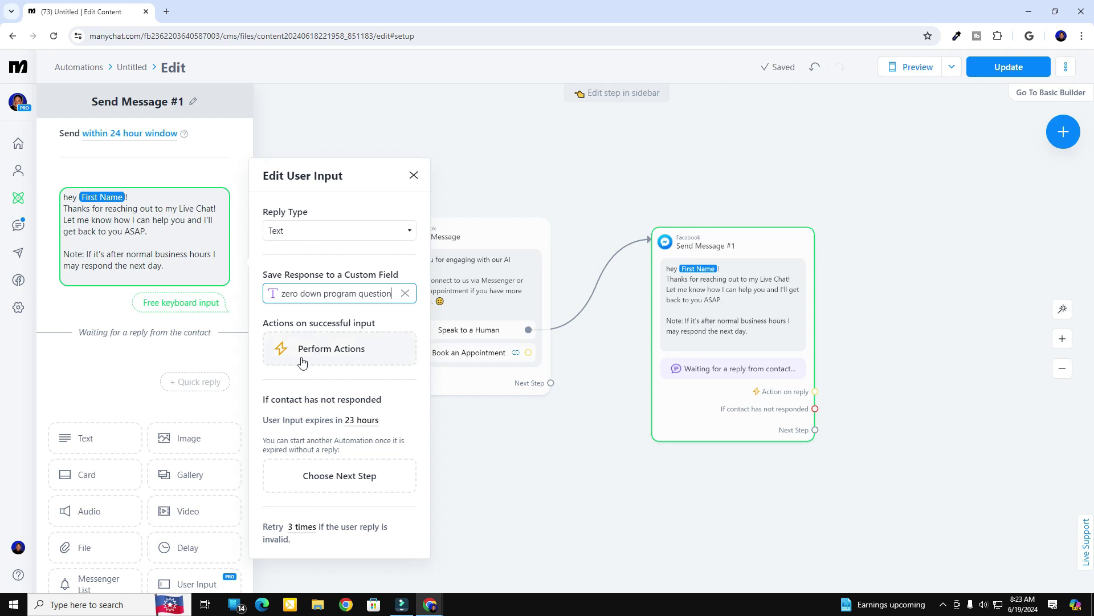
pyautogui.click(513, 471)
pyautogui.click(461, 354)
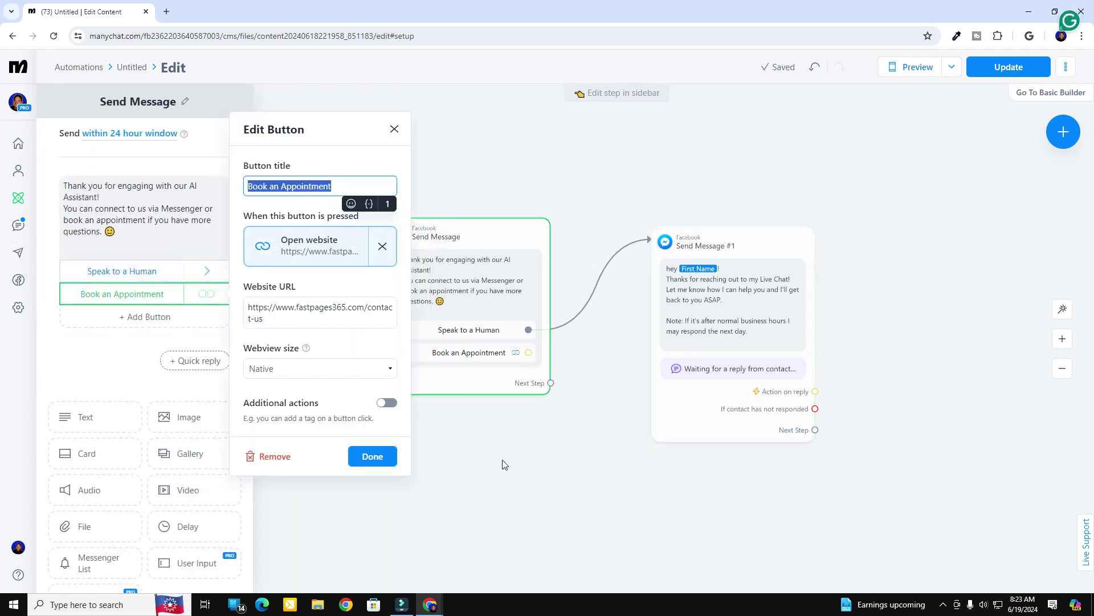
pyautogui.click(502, 458)
# - Add an image block to Send Message #1 and move it above the live chat question
pyautogui.moveTo(616, 505); pyautogui.dragTo(543, 476)
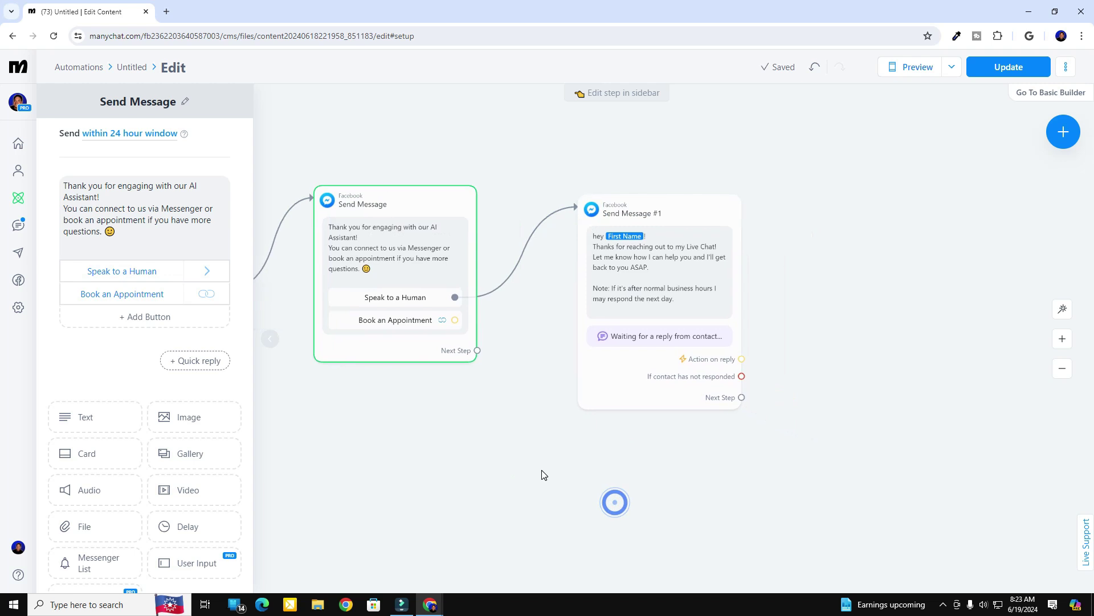
pyautogui.click(642, 286)
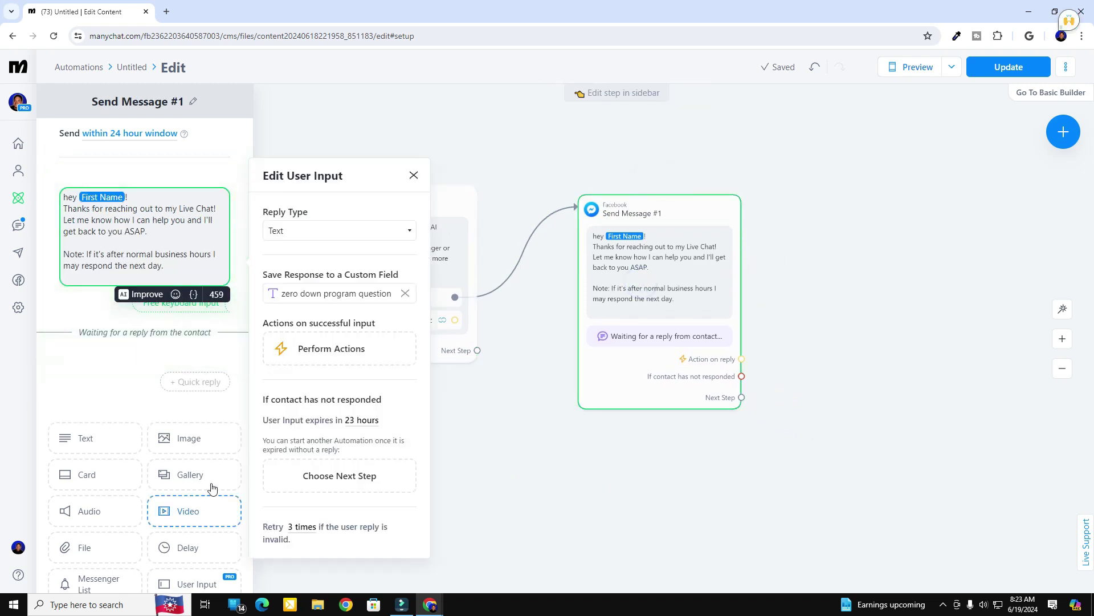
pyautogui.click(181, 440)
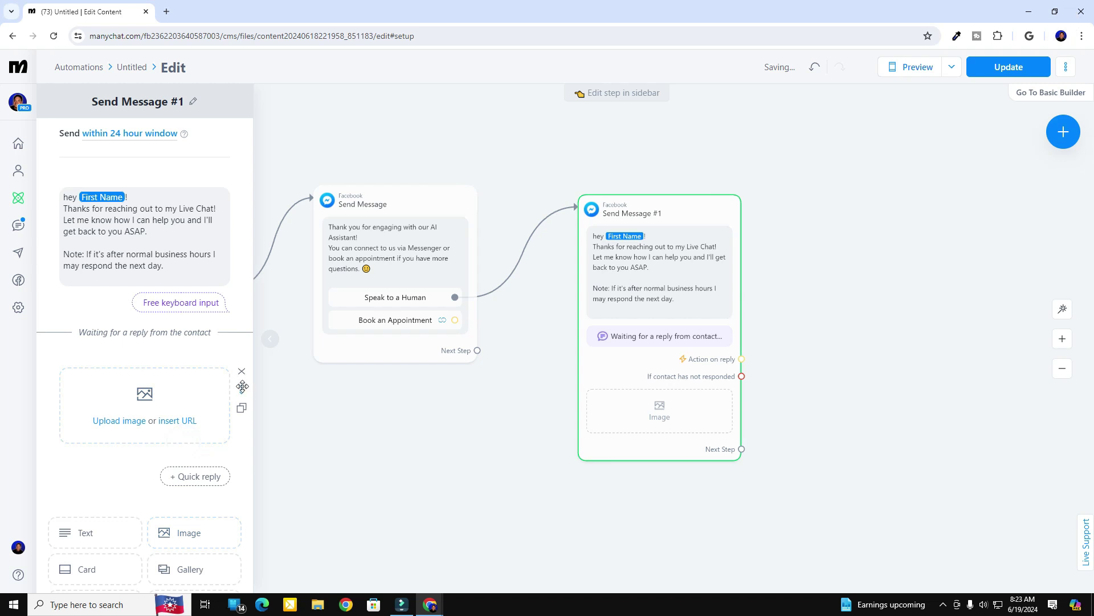
pyautogui.moveTo(243, 385); pyautogui.dragTo(241, 199)
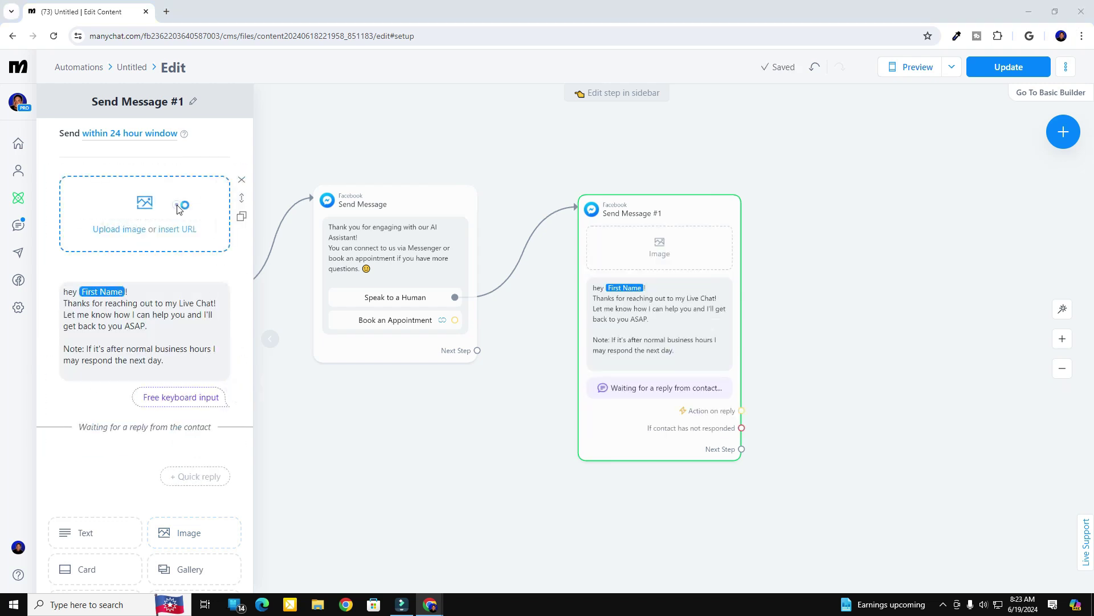
# - Upload the image "DALL-E 2024-01-25 10.12.22" of the mortgage loan officer at his desk into the image block
pyautogui.click(176, 206)
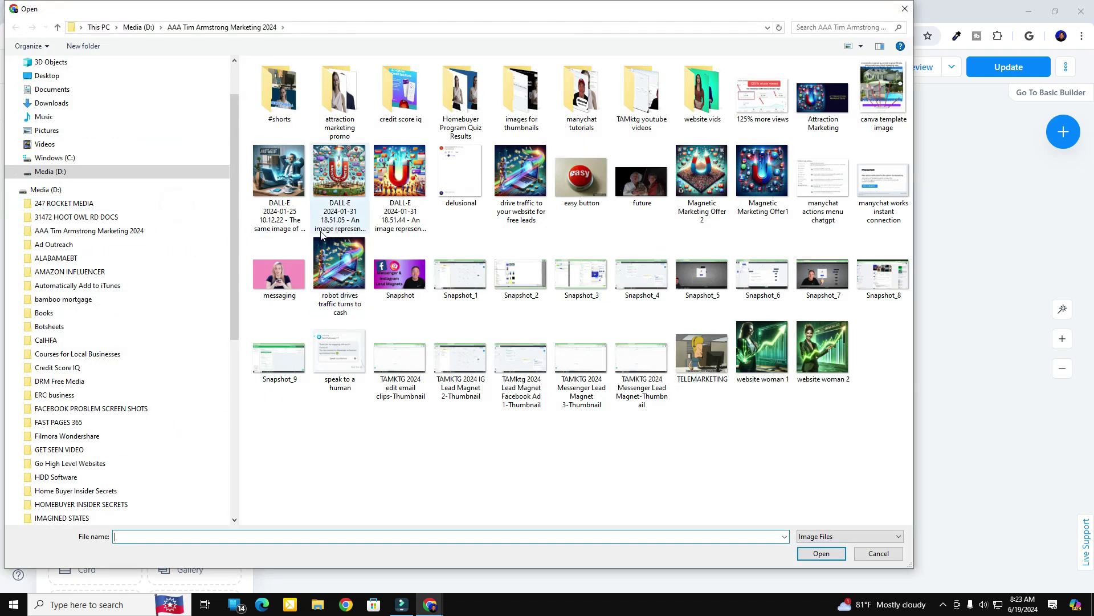
pyautogui.click(280, 180)
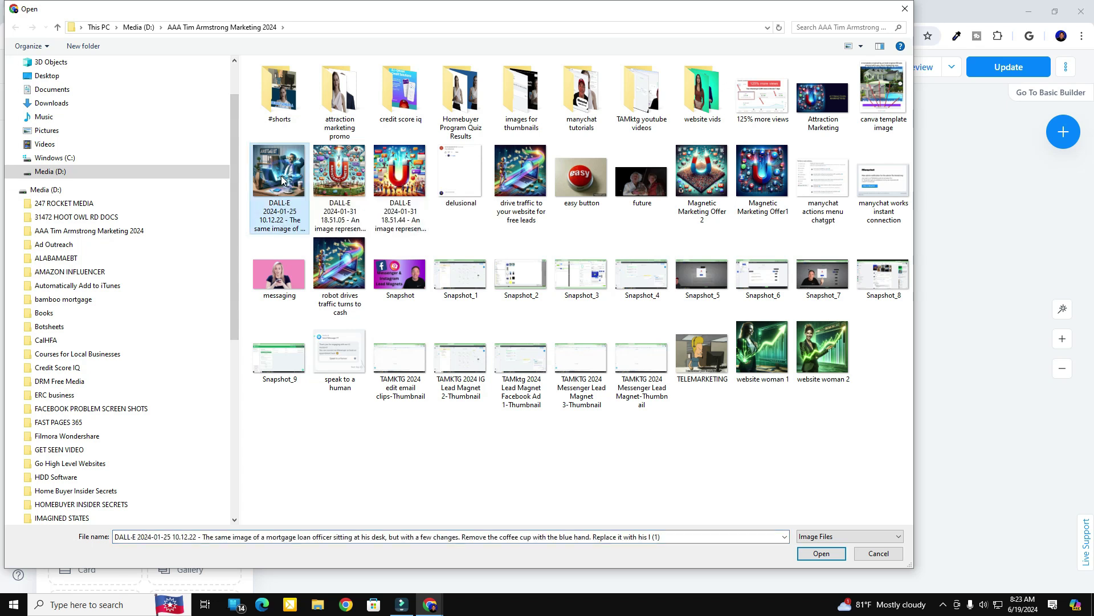
pyautogui.click(822, 553)
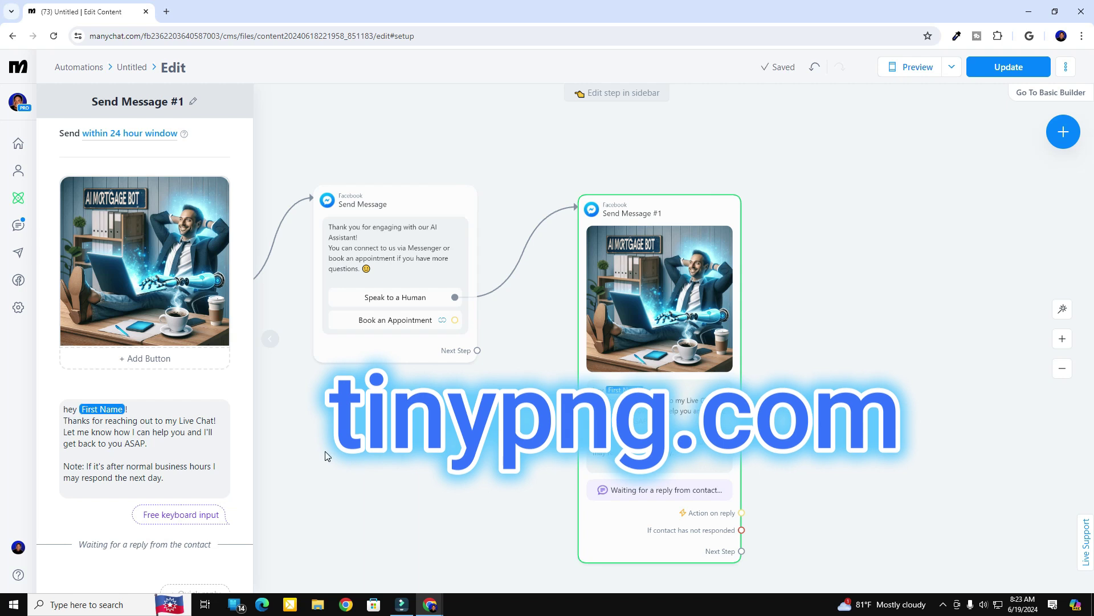
pyautogui.moveTo(136, 286)
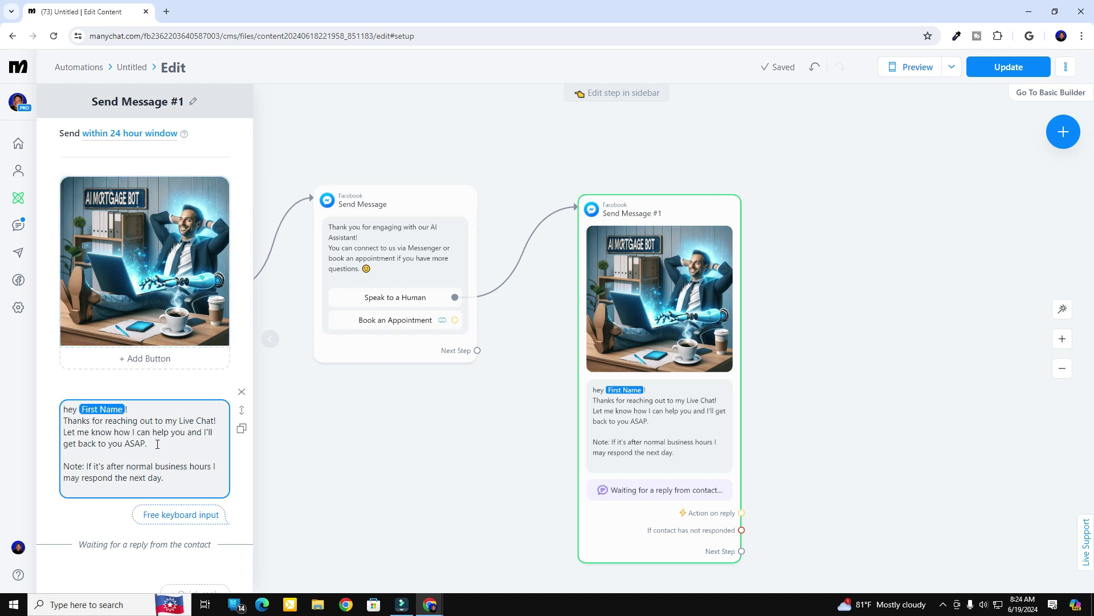
# - Connect an Actions step to Send Message #1's Action on reply and add a Notify Assignees action to it
pyautogui.click(500, 507)
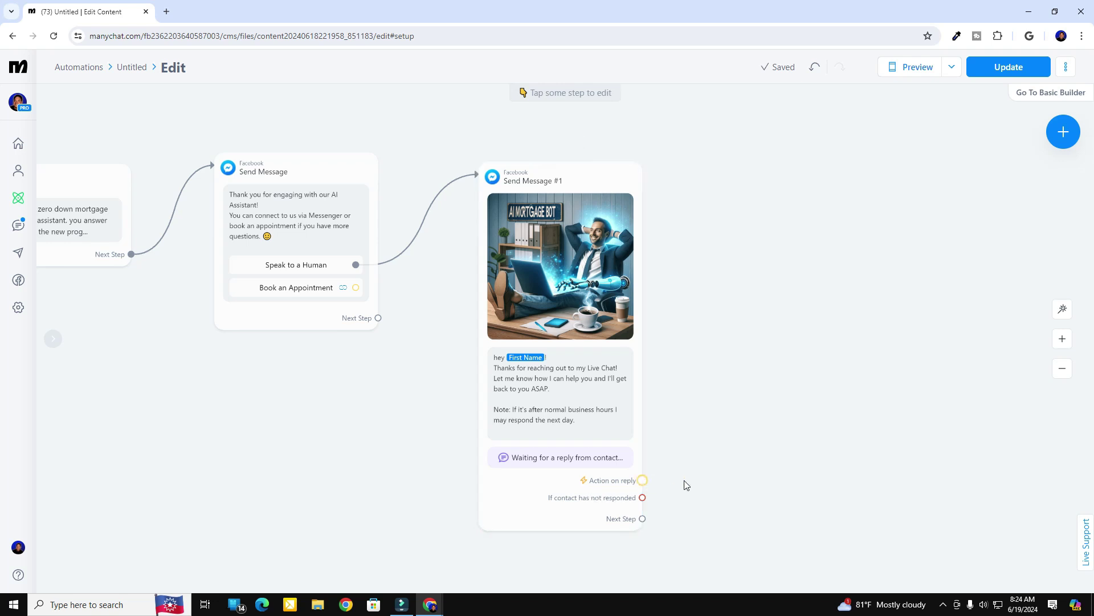
pyautogui.moveTo(643, 482); pyautogui.dragTo(727, 231)
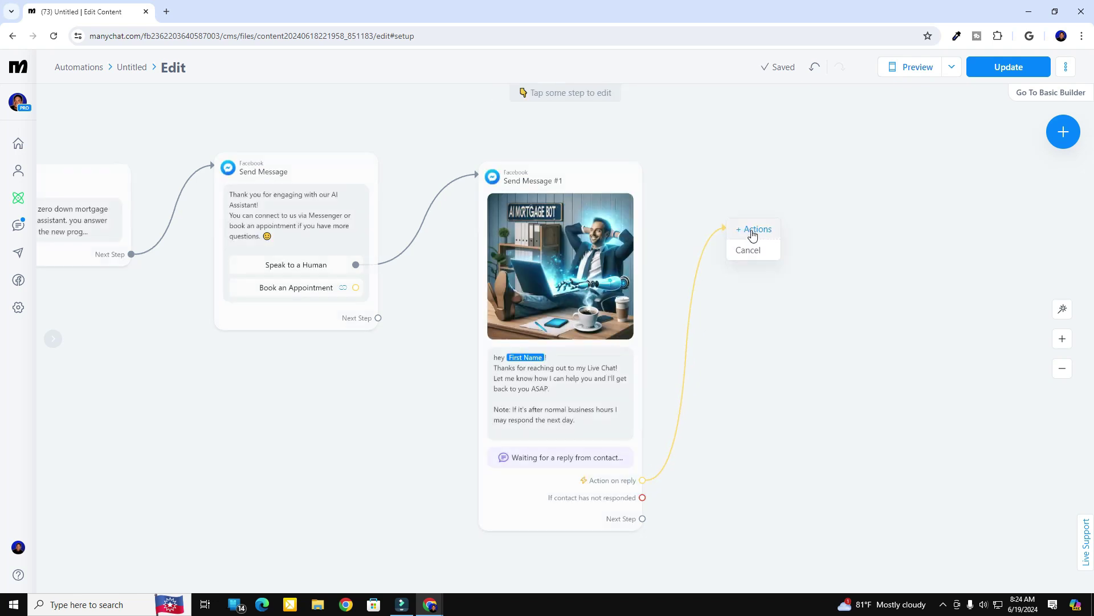
pyautogui.click(755, 230)
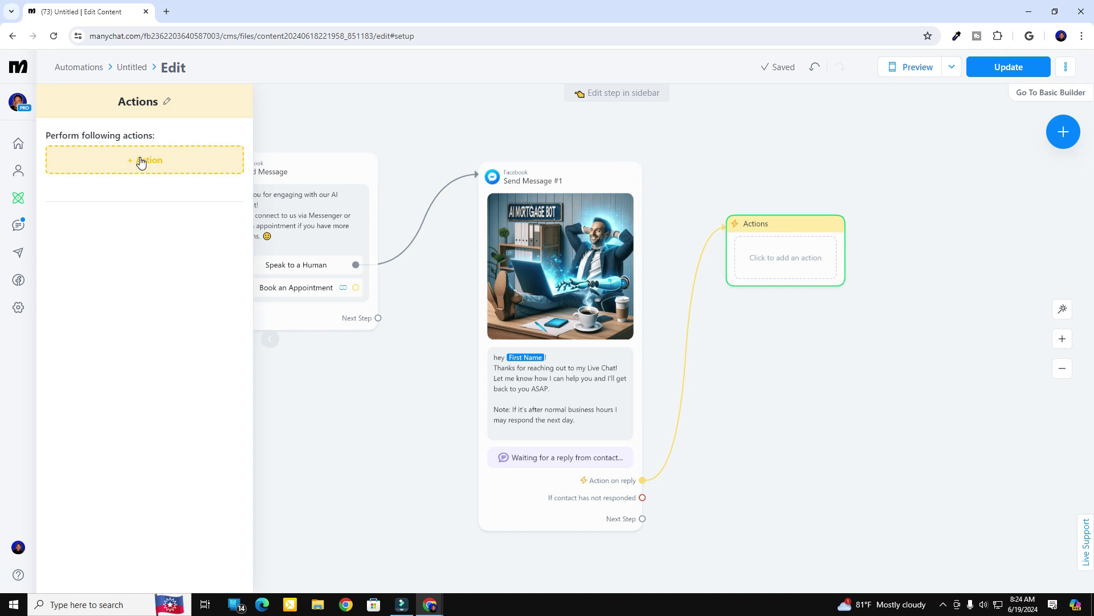
pyautogui.click(141, 163)
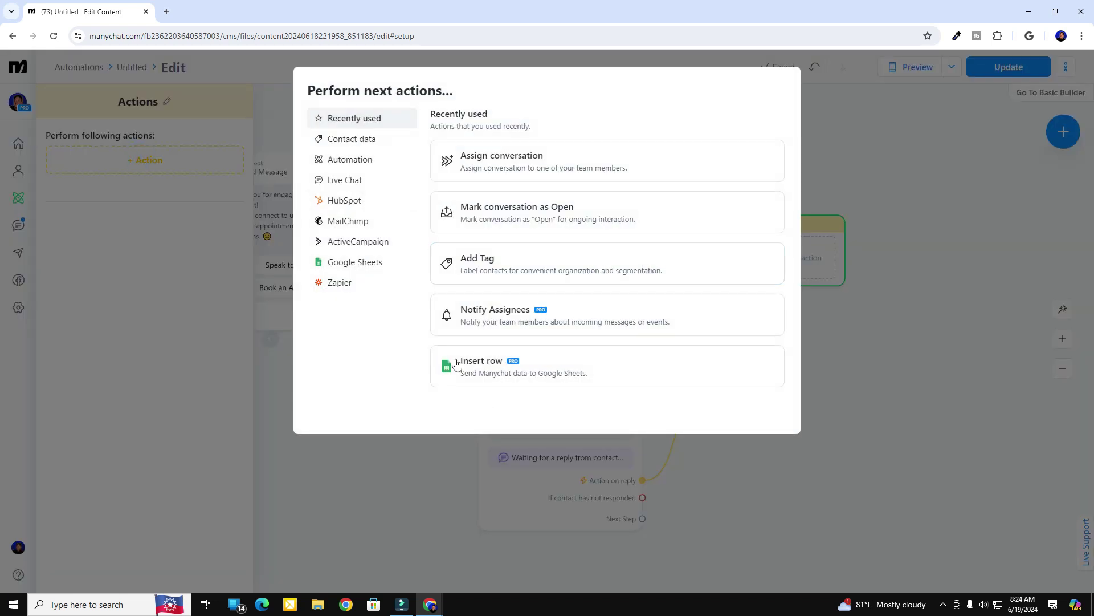
pyautogui.click(341, 183)
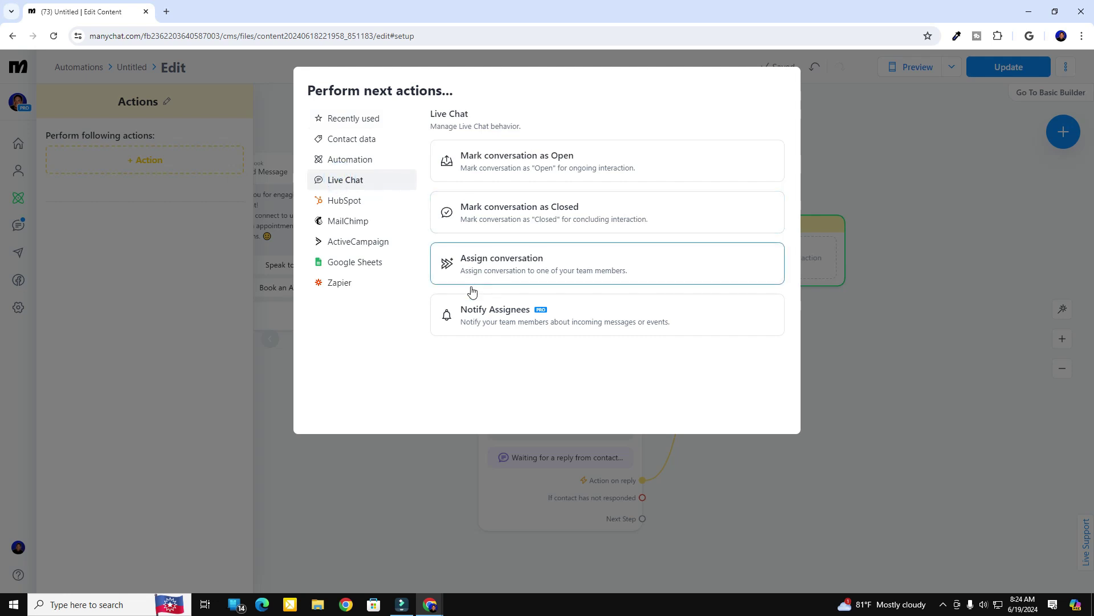
pyautogui.click(507, 319)
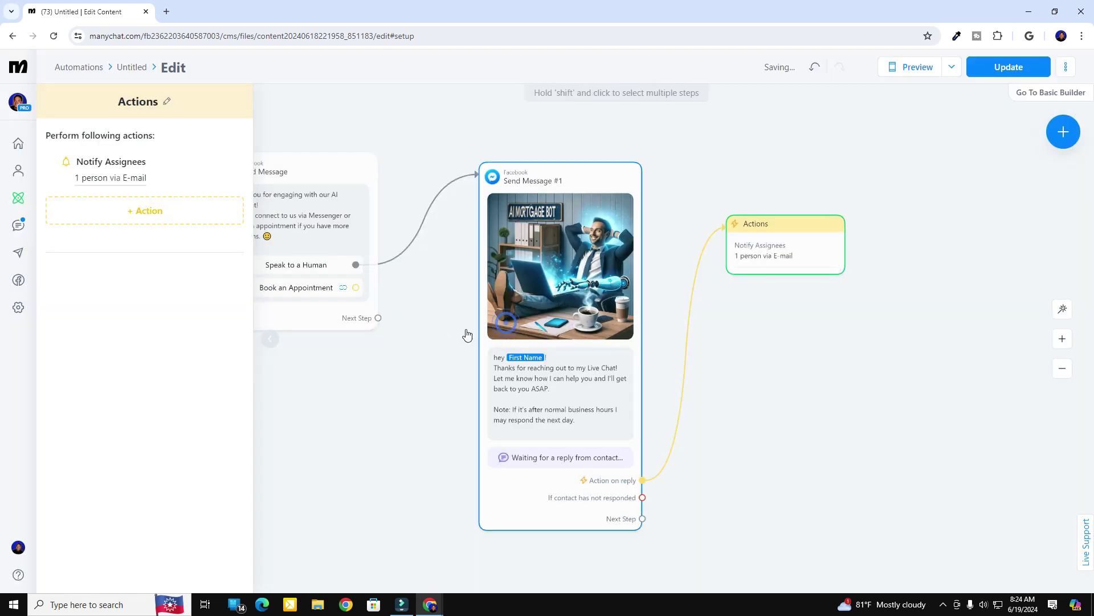
# - Set the notification text following the Full Name field to "just asked this in your zero down program"
pyautogui.click(109, 170)
pyautogui.moveTo(204, 260); pyautogui.dragTo(191, 247)
pyautogui.write('just asked this in your')
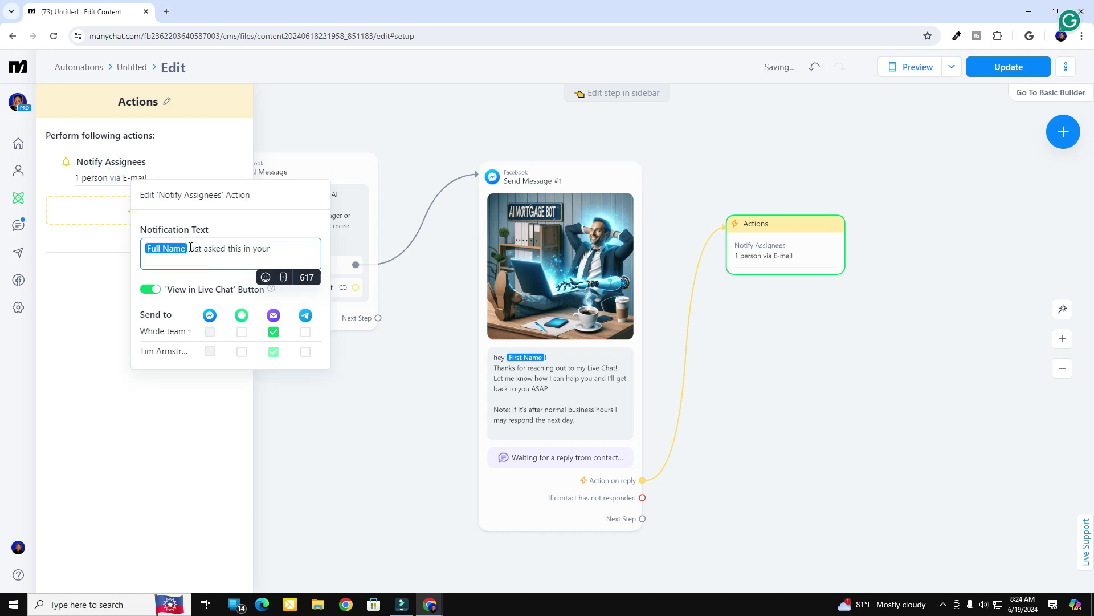
pyautogui.write(' zero down program')
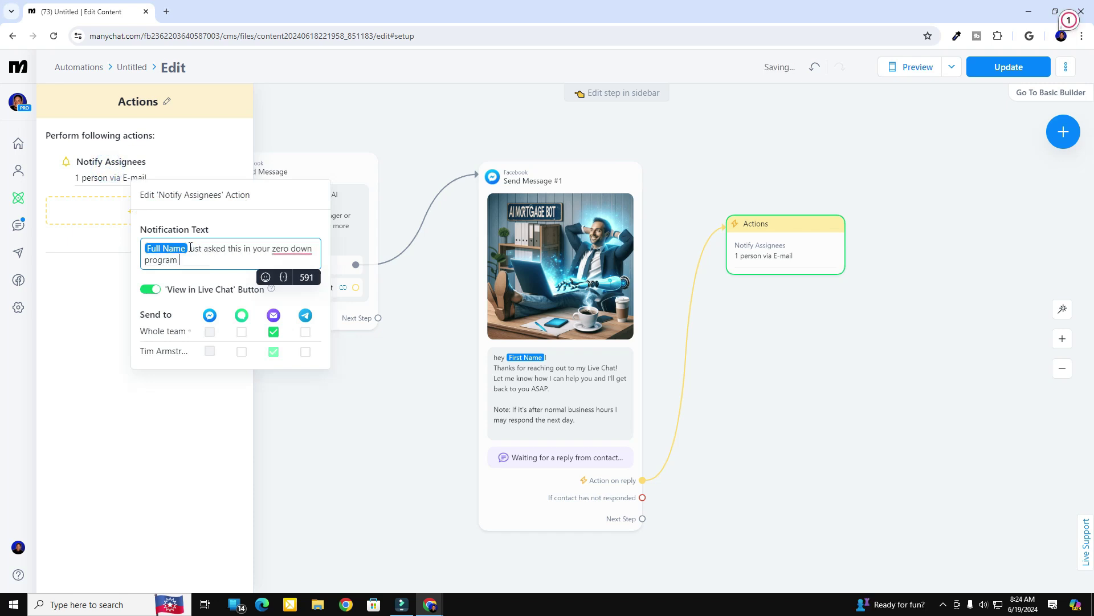
# - Append the custom field "zero down program question" to the notification text and restore the missing "j" in "just"
pyautogui.click(288, 281)
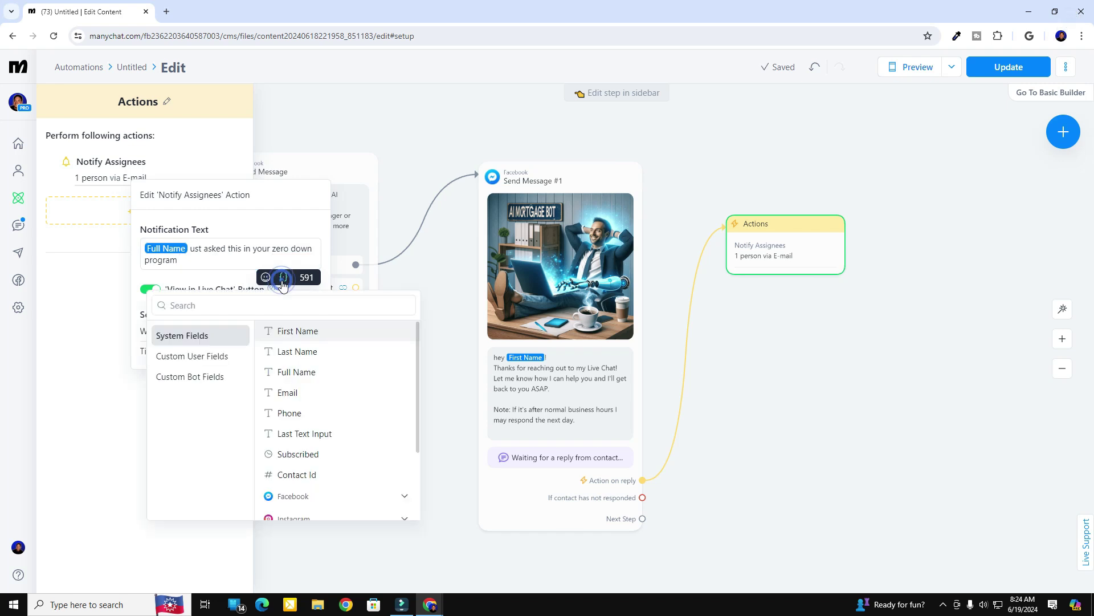
pyautogui.click(249, 307)
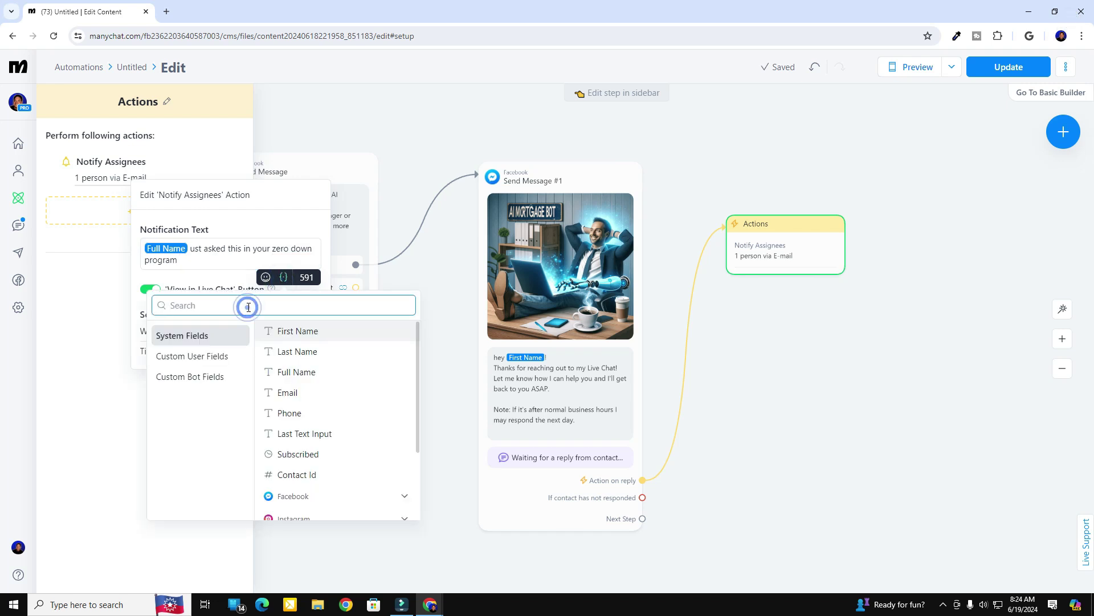
pyautogui.write('zero')
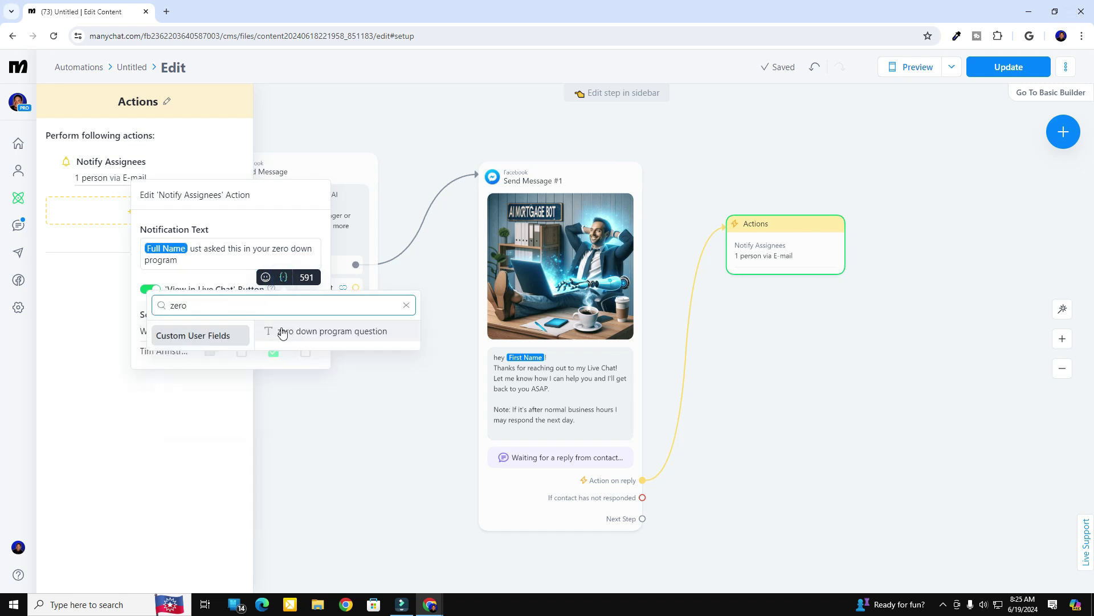
pyautogui.click(322, 334)
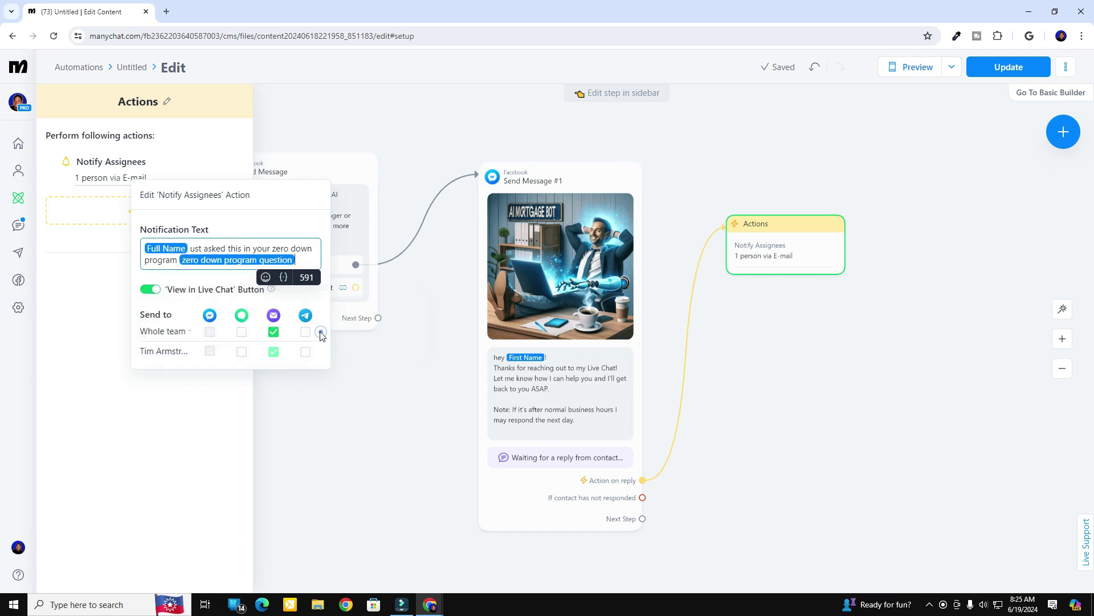
pyautogui.click(191, 251)
pyautogui.write('j')
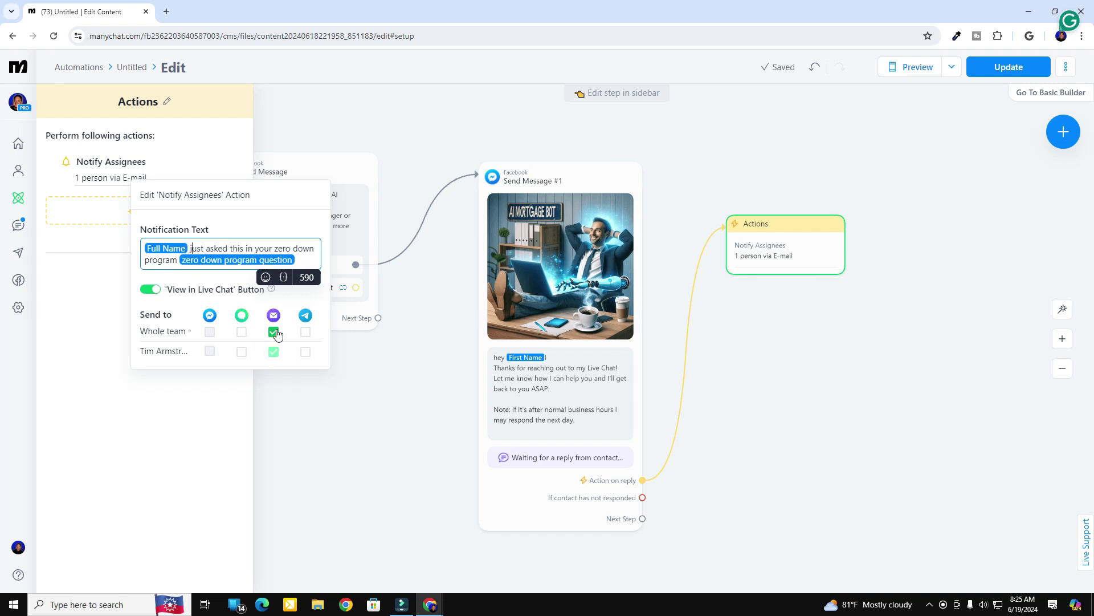
# - Enable Telegram and SMS notifications for the individual team member in the Notify Assignees action
pyautogui.moveTo(276, 323)
pyautogui.click(306, 351)
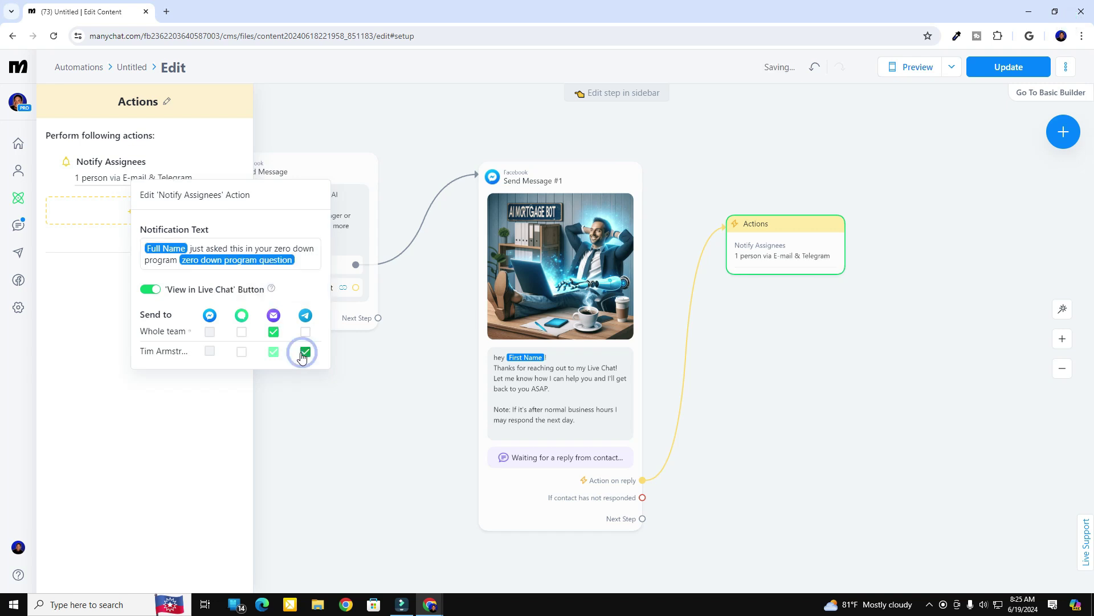
pyautogui.click(242, 352)
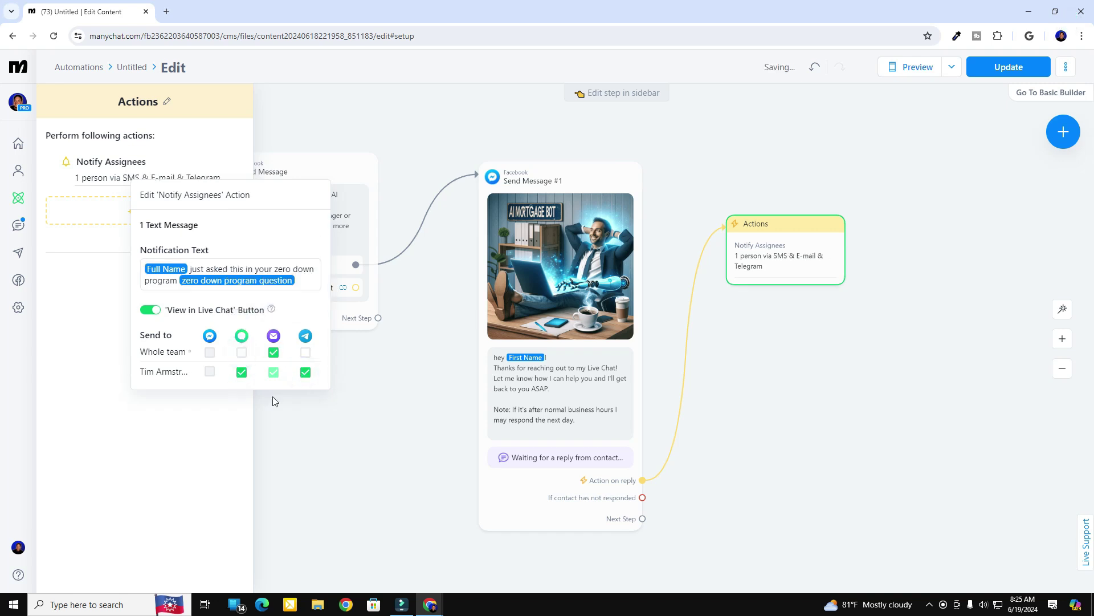
pyautogui.click(436, 379)
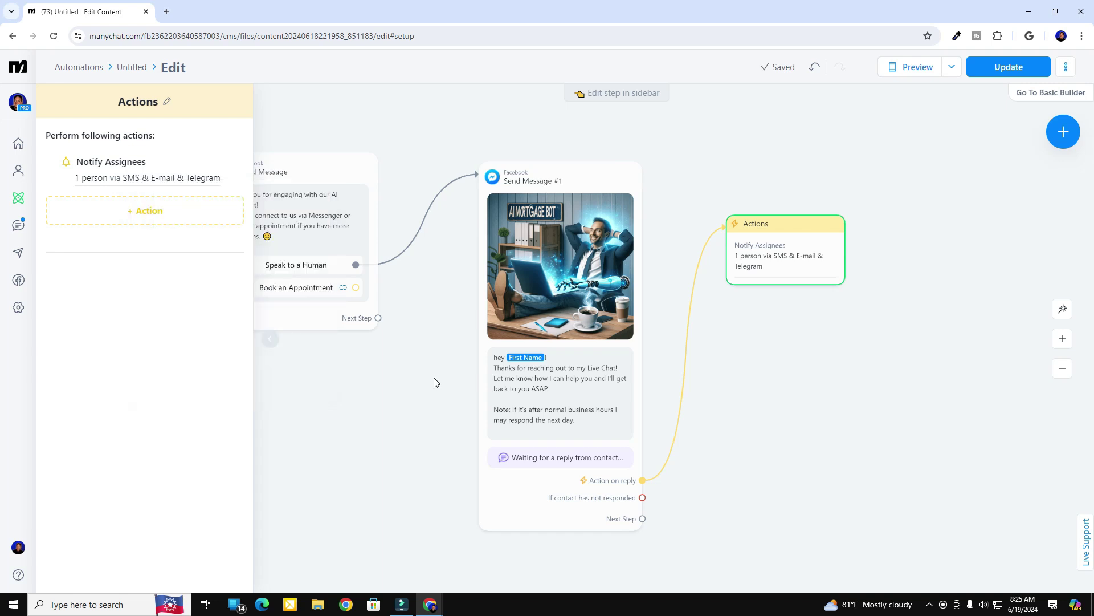
# - Add an Add Tag action with the existing tag "zero down question" to the Actions step
pyautogui.click(783, 265)
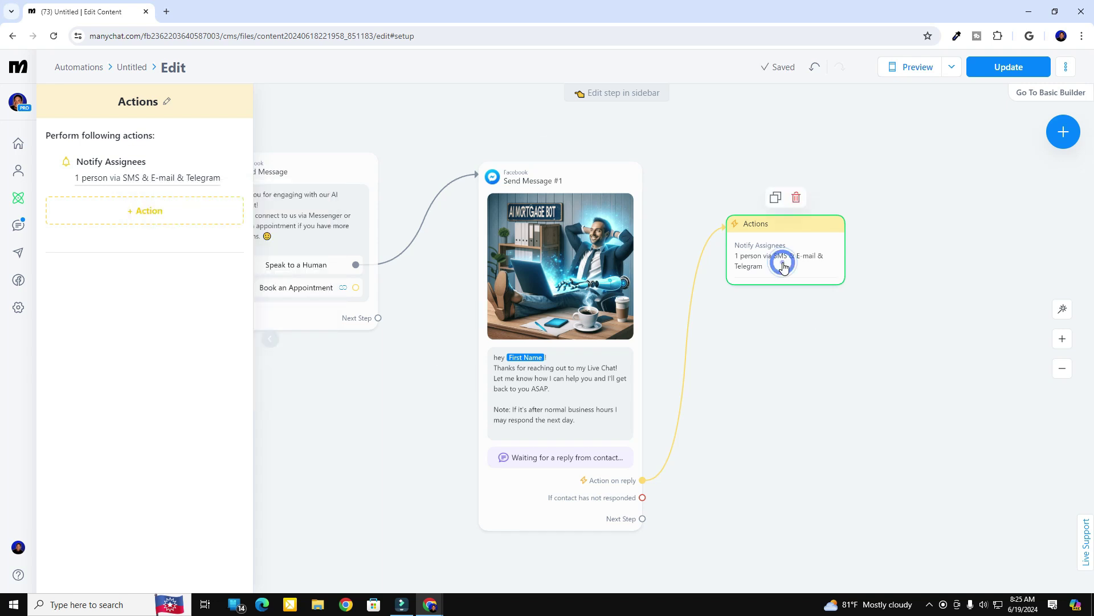
pyautogui.click(137, 220)
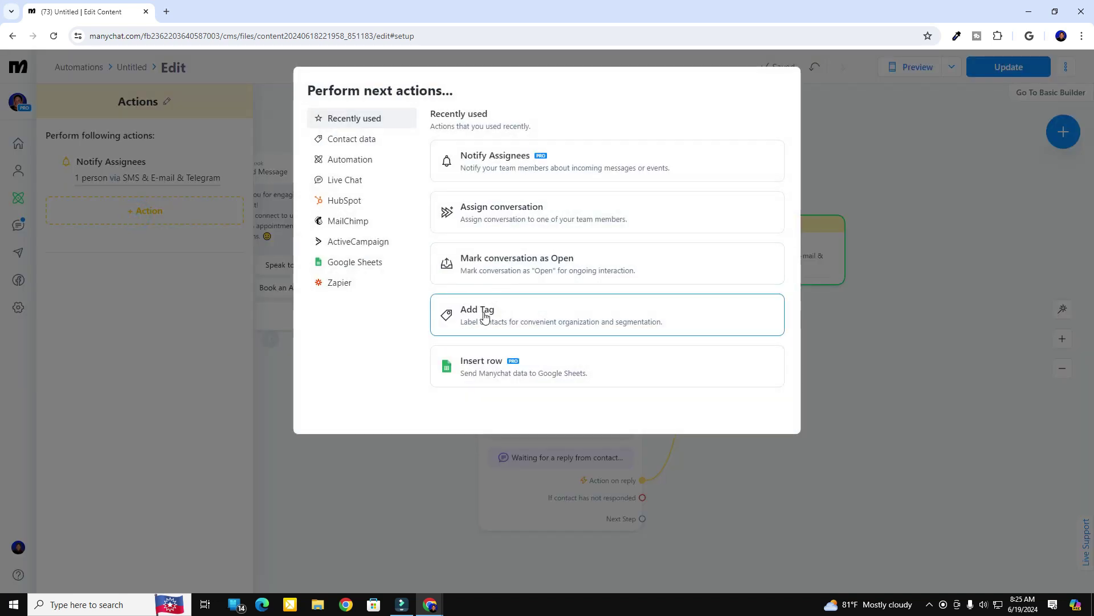
pyautogui.click(350, 162)
pyautogui.scroll(-2, 456, 268)
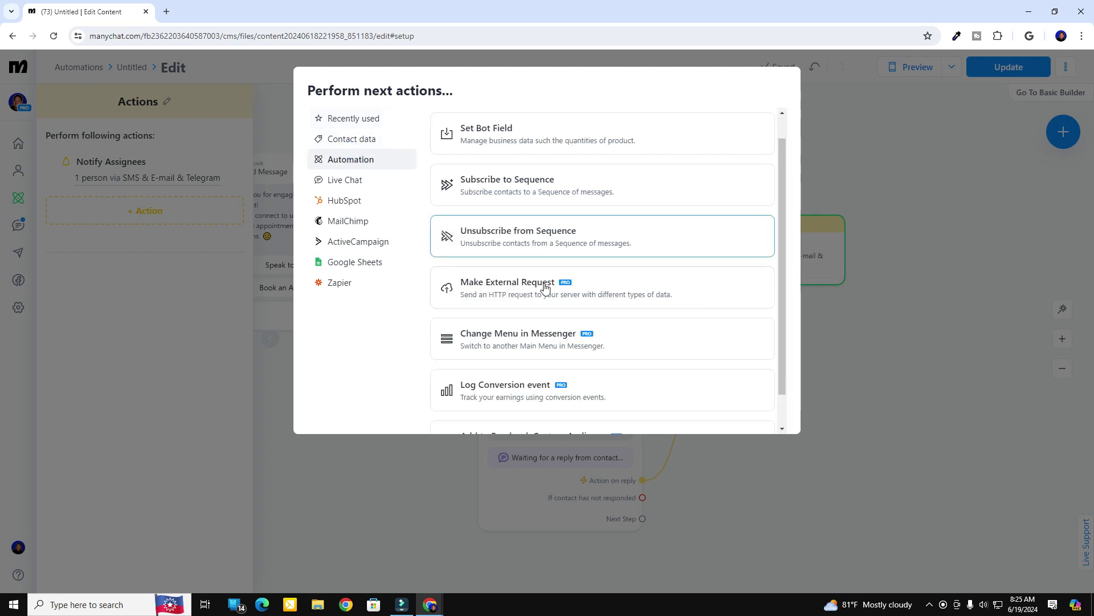
pyautogui.click(346, 179)
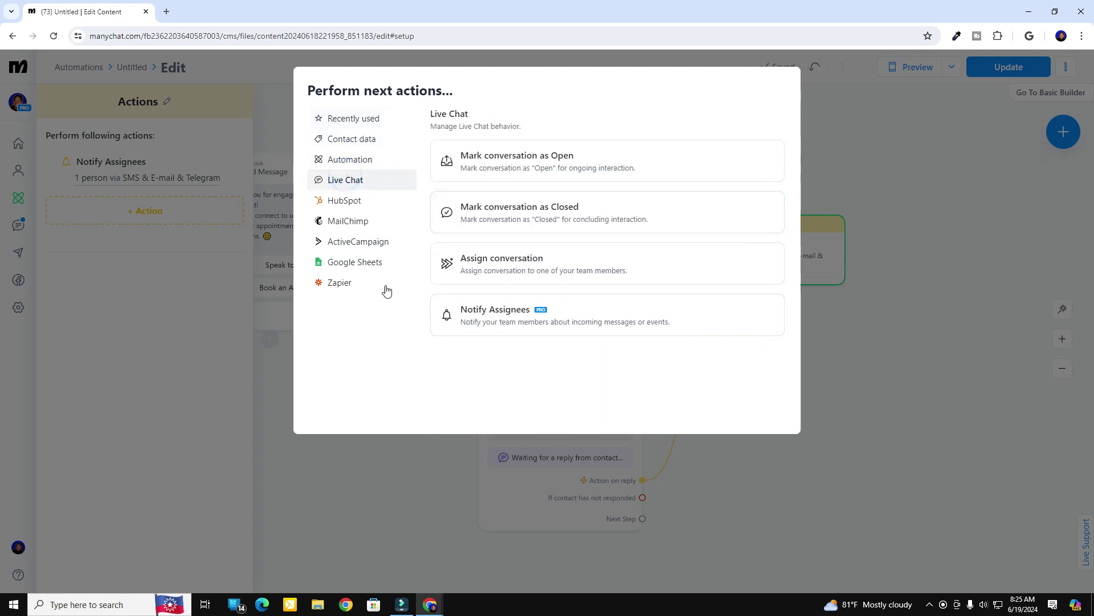
pyautogui.click(349, 139)
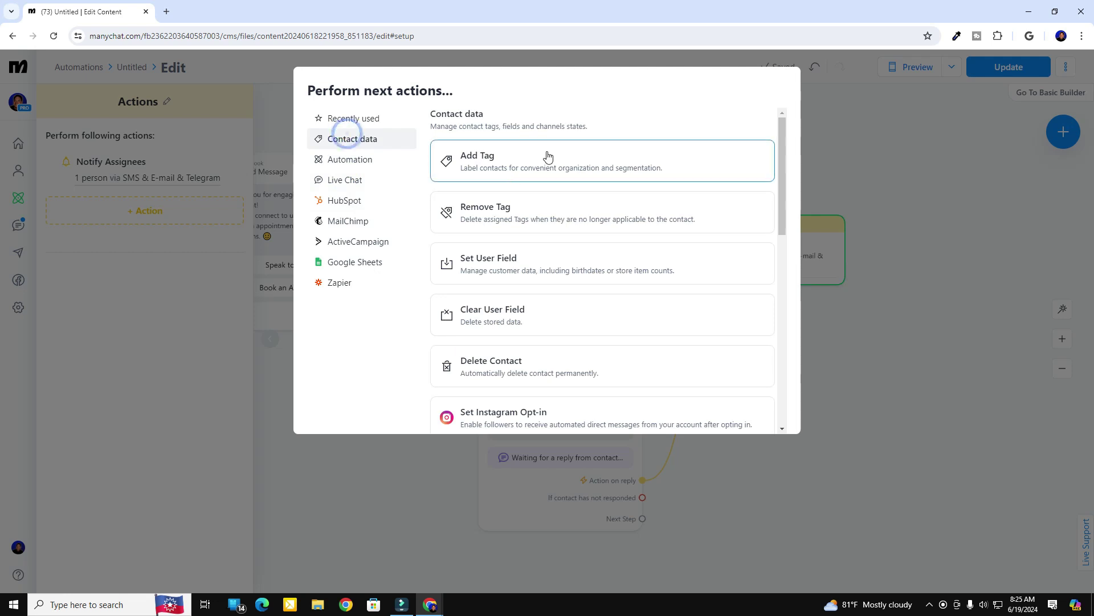
pyautogui.click(504, 165)
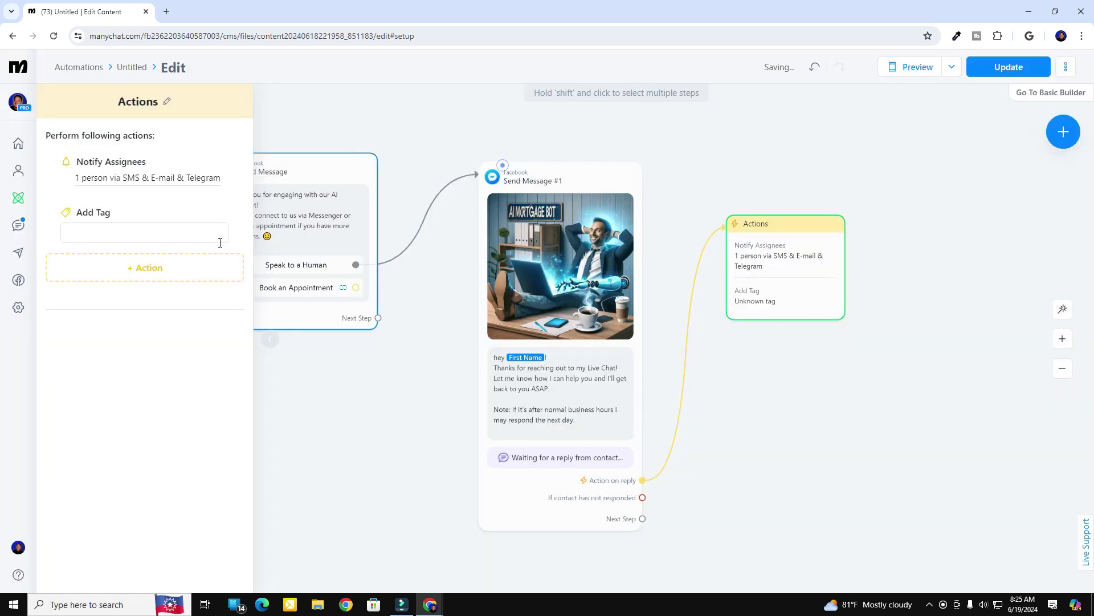
pyautogui.click(108, 236)
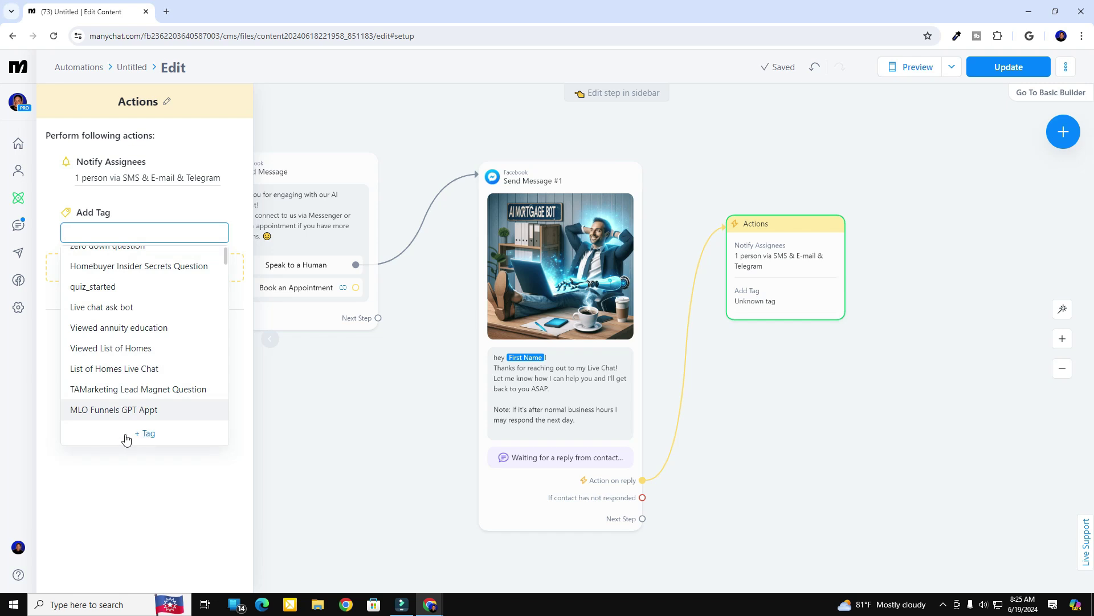
pyautogui.scroll(1, 146, 354)
pyautogui.click(114, 258)
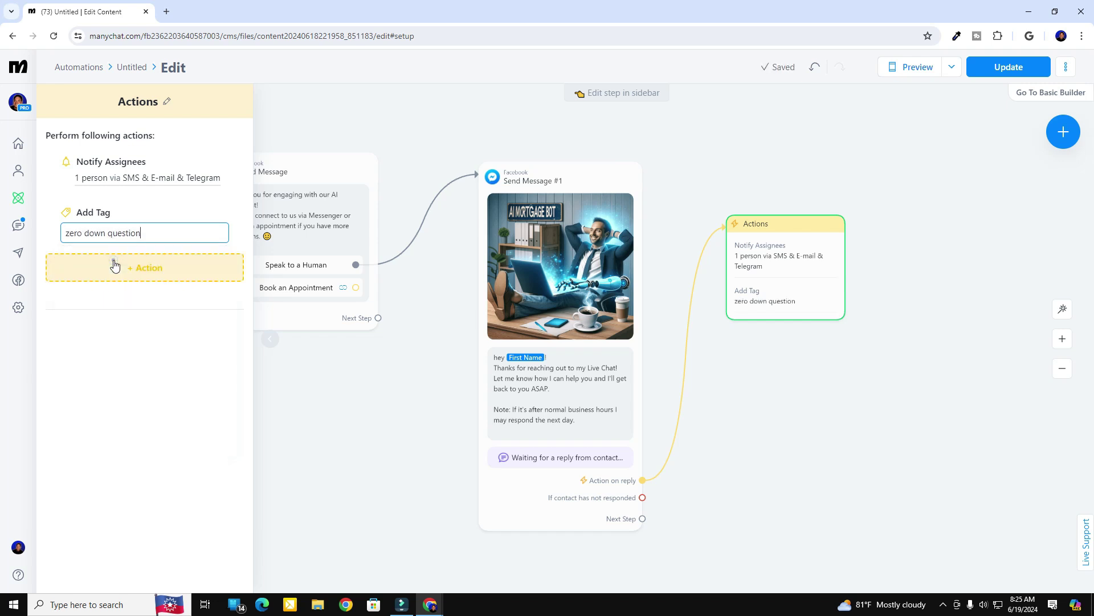
# - Add the Live Chat action "Mark conversation as Open" to the Actions step
pyautogui.click(824, 431)
pyautogui.moveTo(774, 305)
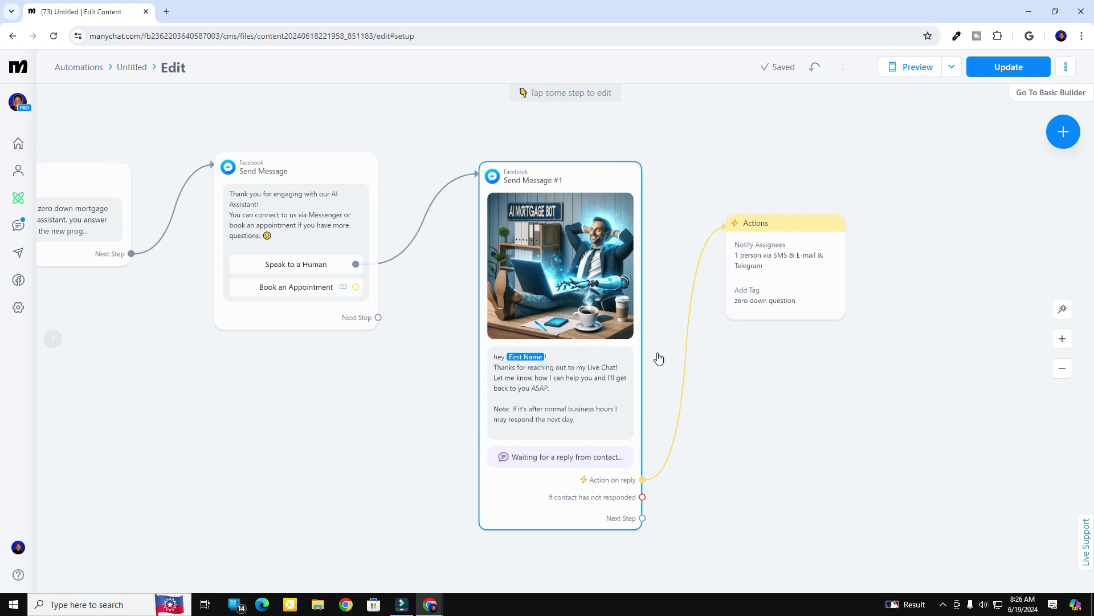
pyautogui.click(804, 223)
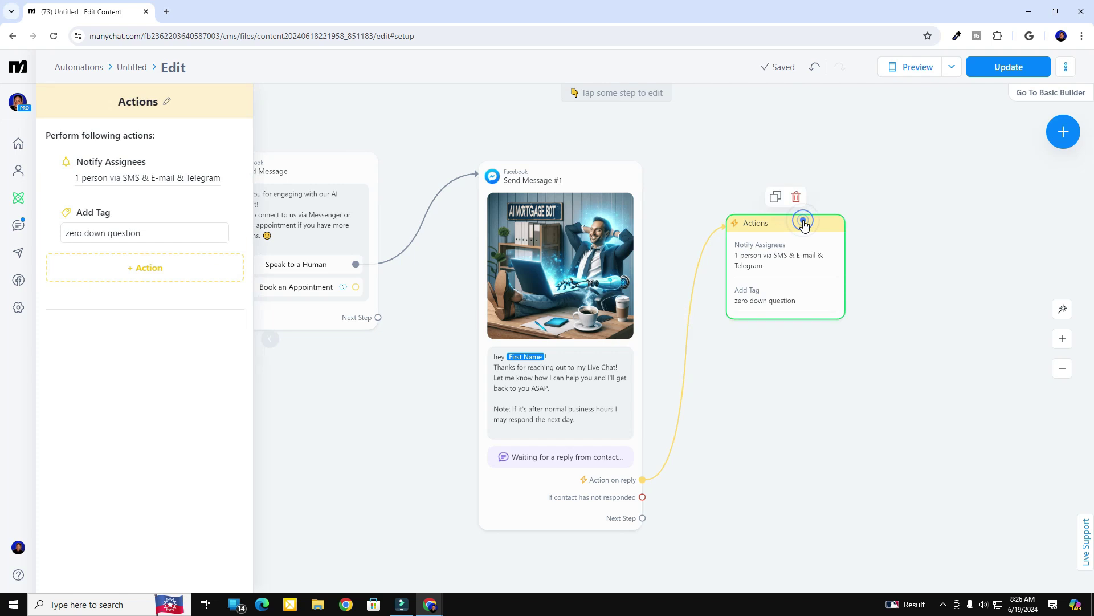
pyautogui.click(132, 272)
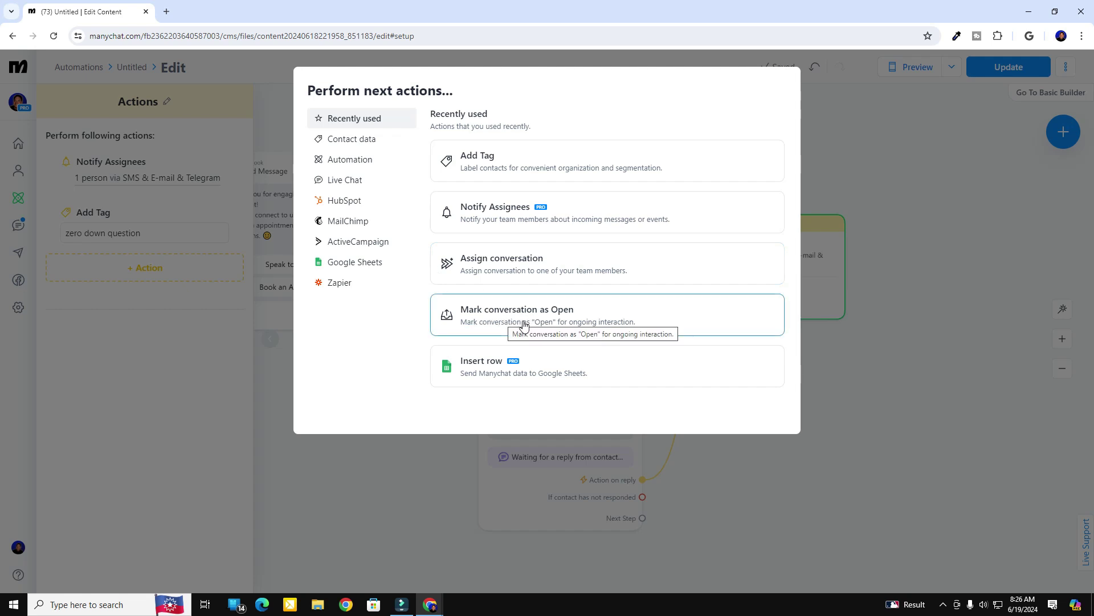
pyautogui.click(340, 181)
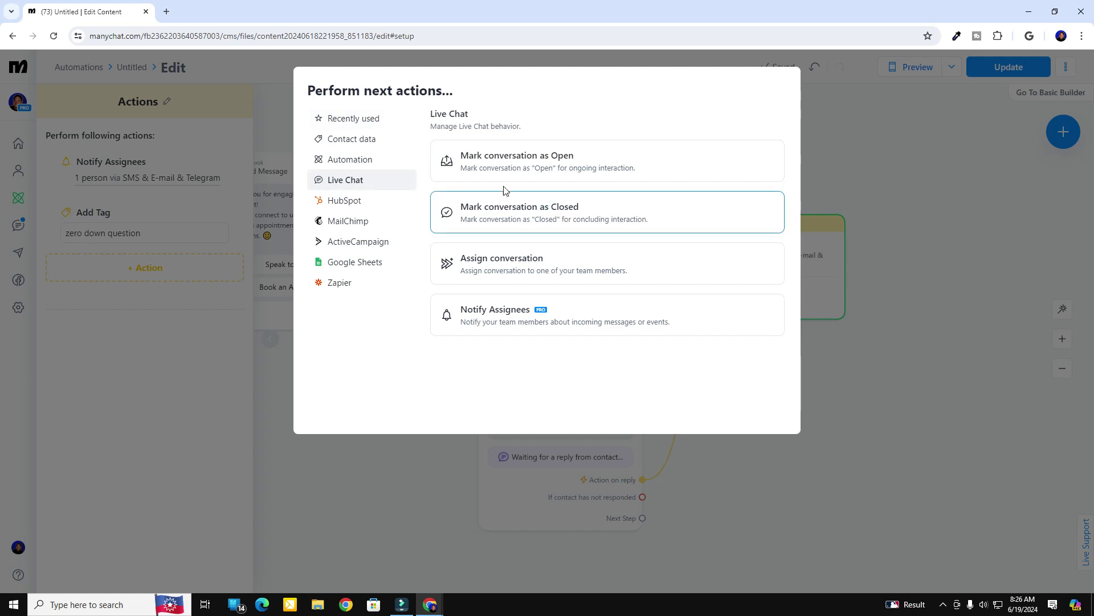
pyautogui.click(514, 163)
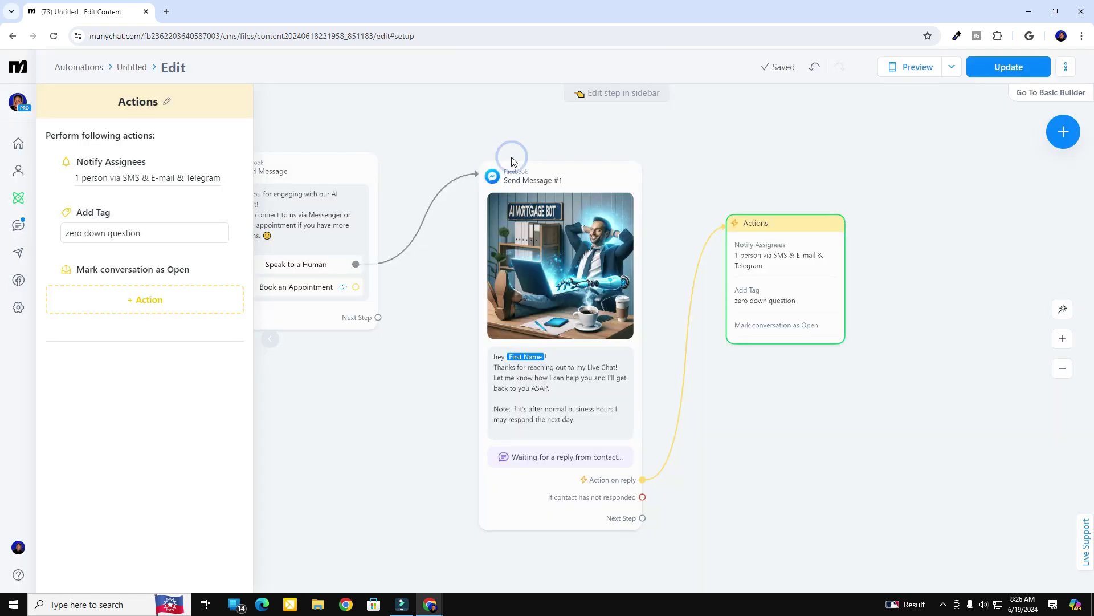
# - Add an Assign conversation action to the Actions step and assign it to the listed agent
pyautogui.click(146, 301)
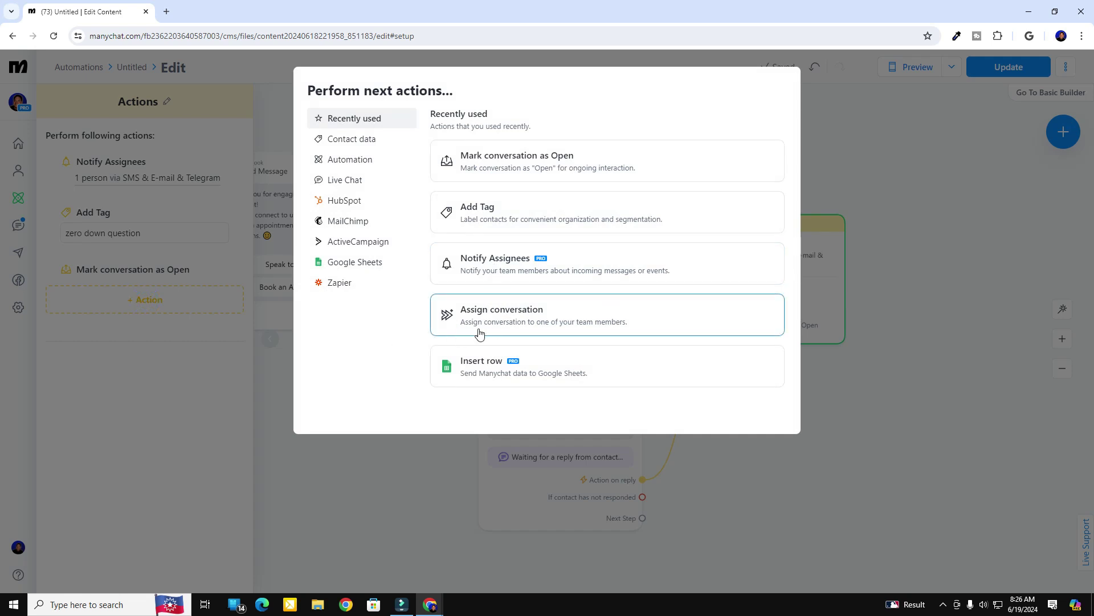
pyautogui.click(530, 315)
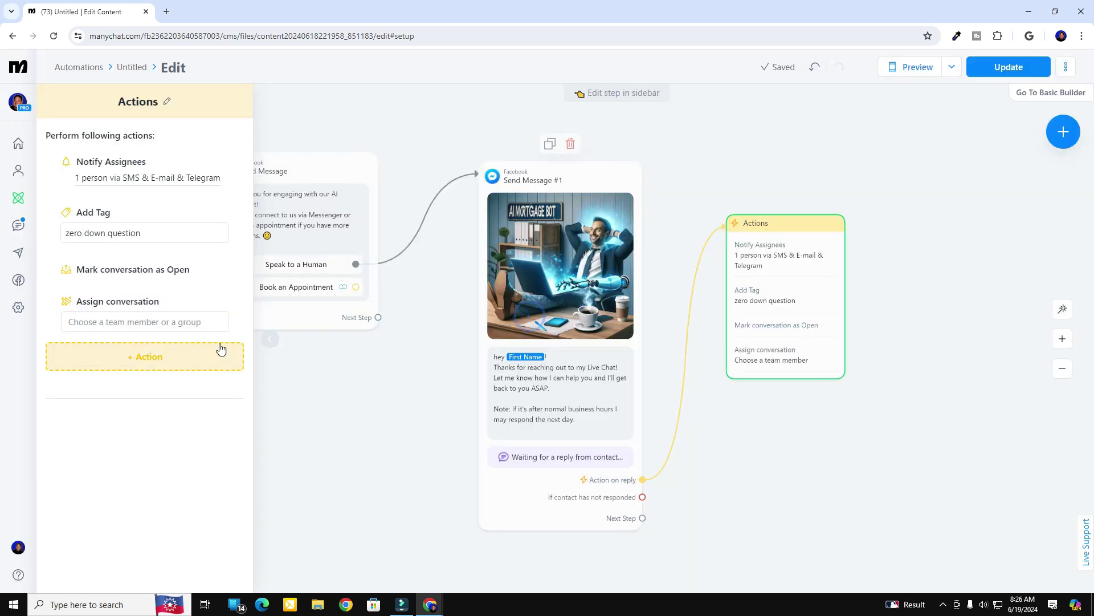
pyautogui.click(137, 323)
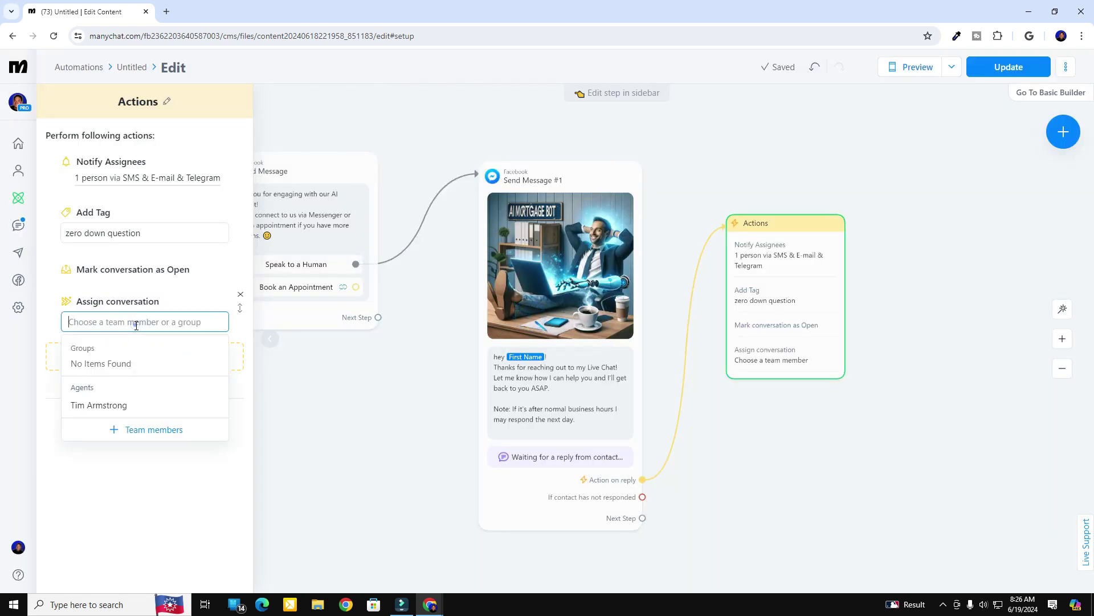
pyautogui.click(104, 406)
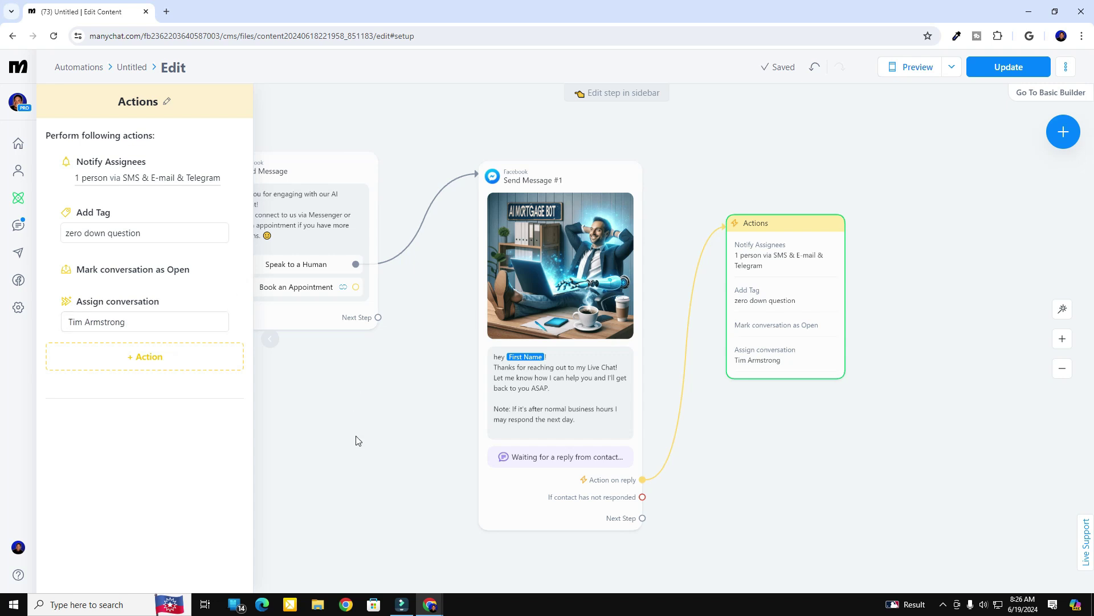
pyautogui.moveTo(773, 324)
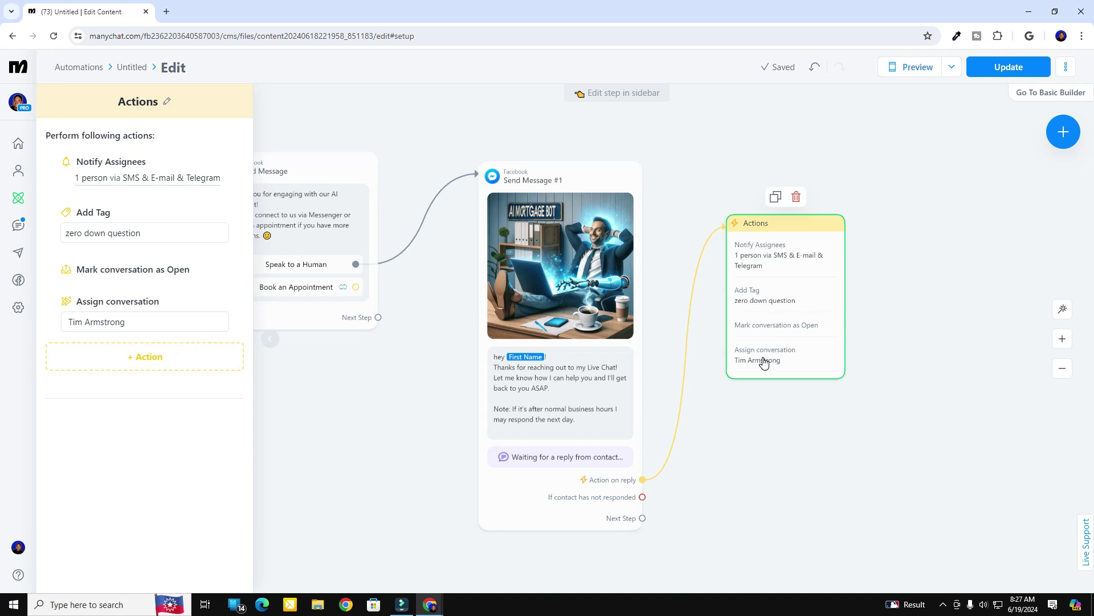
pyautogui.click(764, 443)
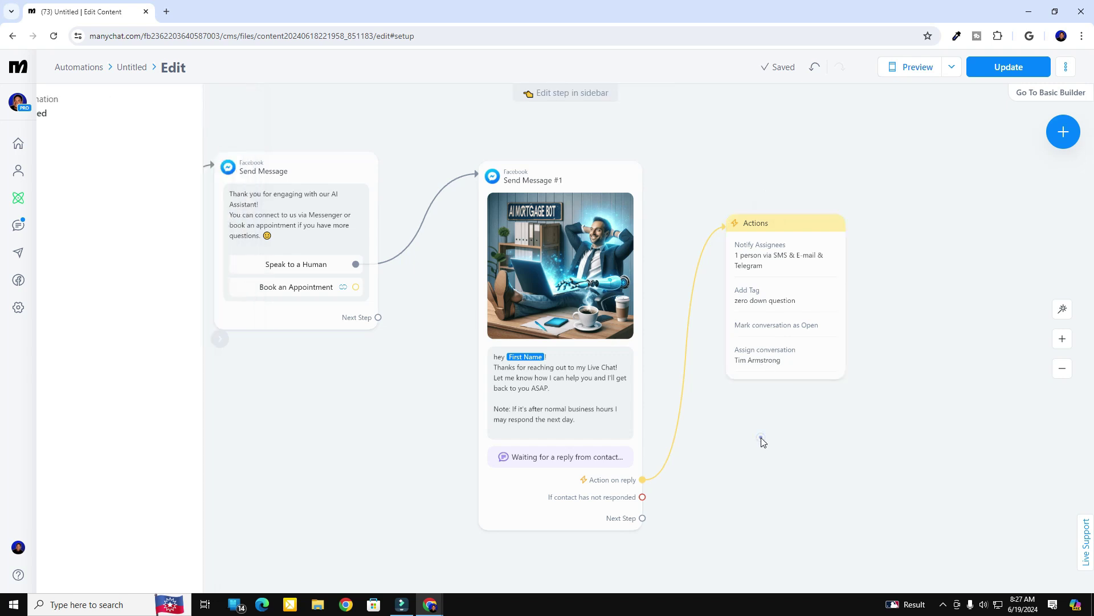
# - Connect the Next Step of Send Message #1 to a new Messenger message placed below the Actions step
pyautogui.moveTo(777, 451); pyautogui.dragTo(620, 356)
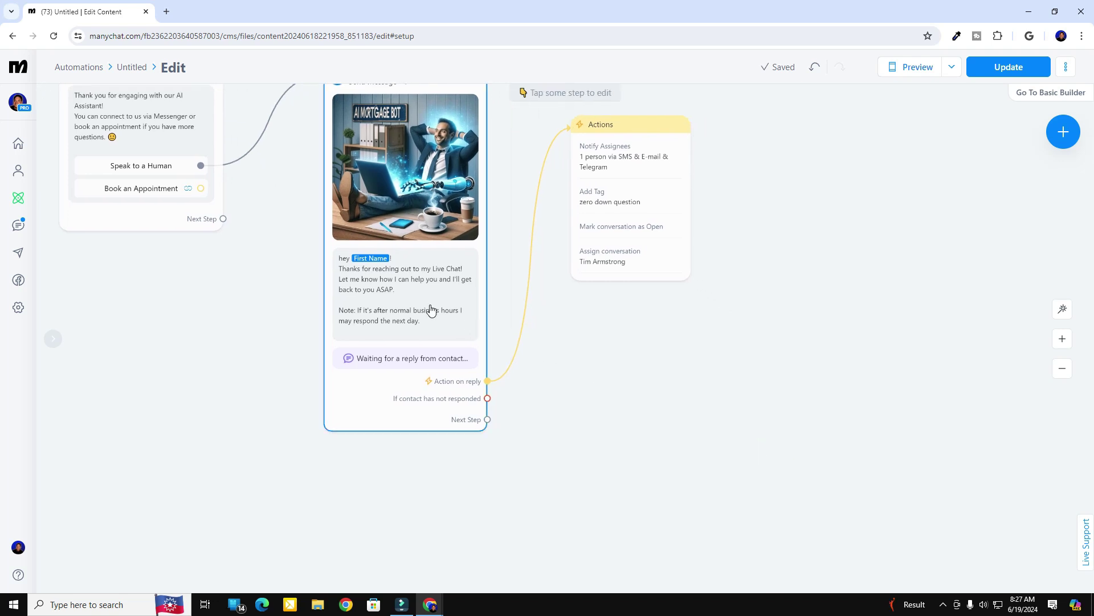
pyautogui.moveTo(487, 419); pyautogui.dragTo(627, 358)
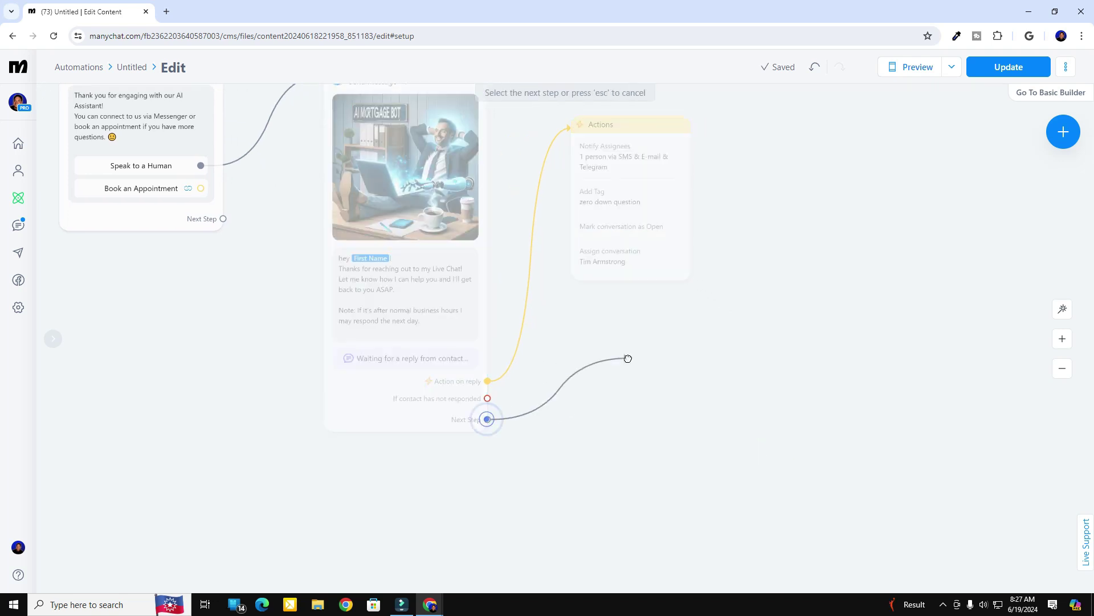
pyautogui.click(628, 358)
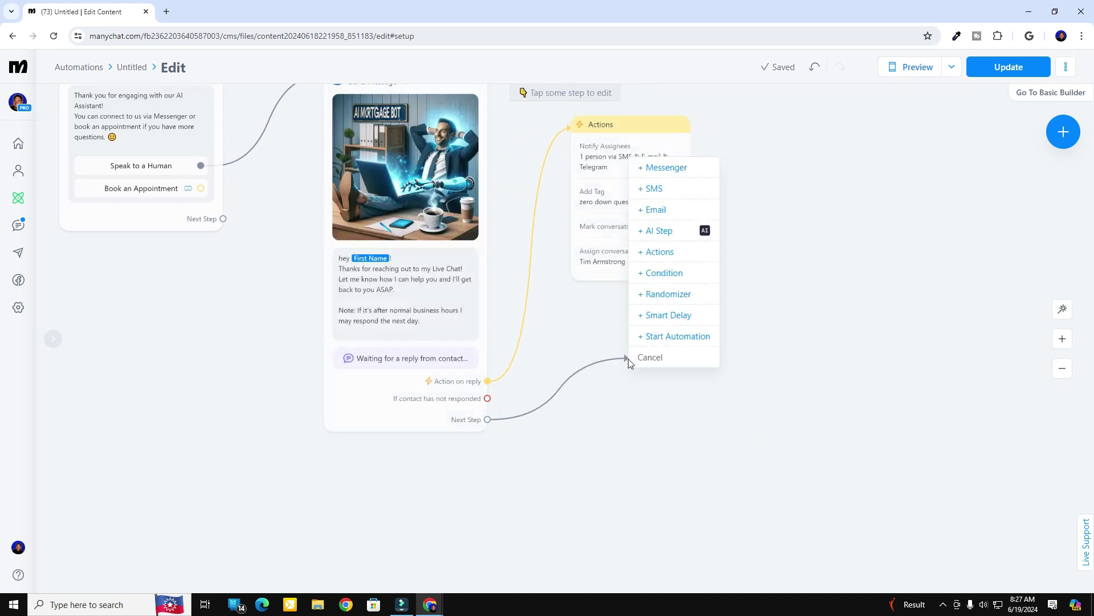
pyautogui.click(667, 167)
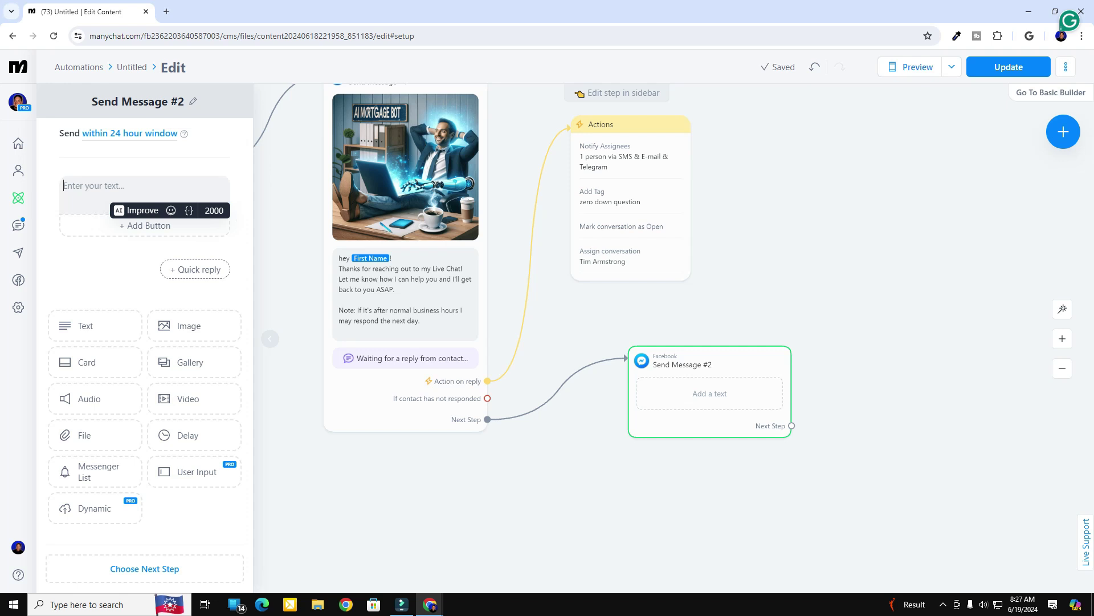
# - Fill Send Message #2 with the pasted asap-reply notice and after-hours note, opening with "Thanks for your question" and the First Name field, ending with a smiley
pyautogui.rightClick(79, 190)
pyautogui.click(104, 310)
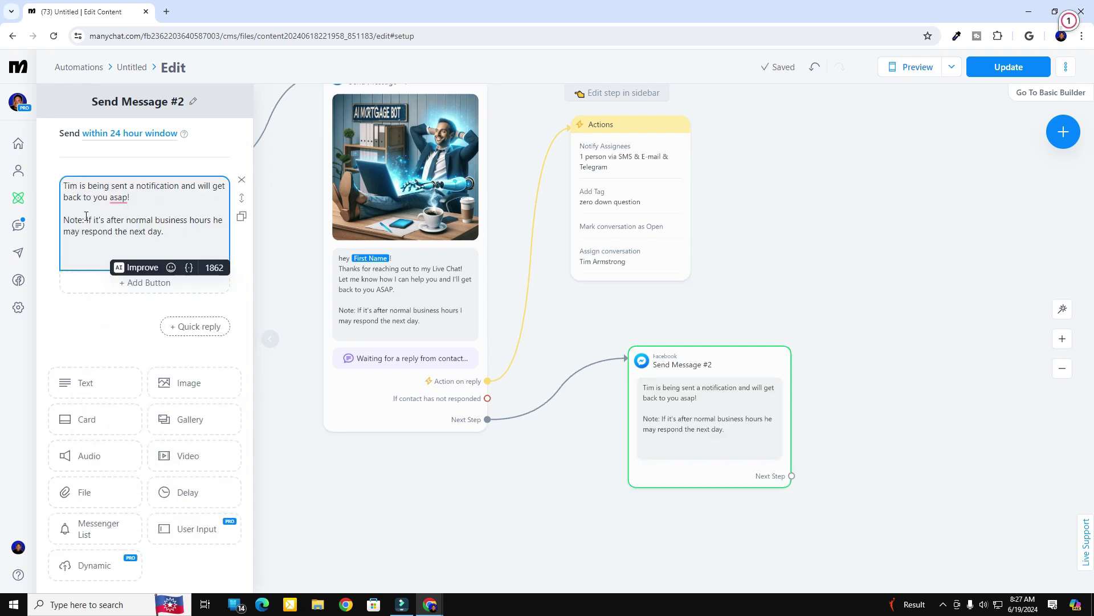
pyautogui.write('Thanks for your question First Name!')
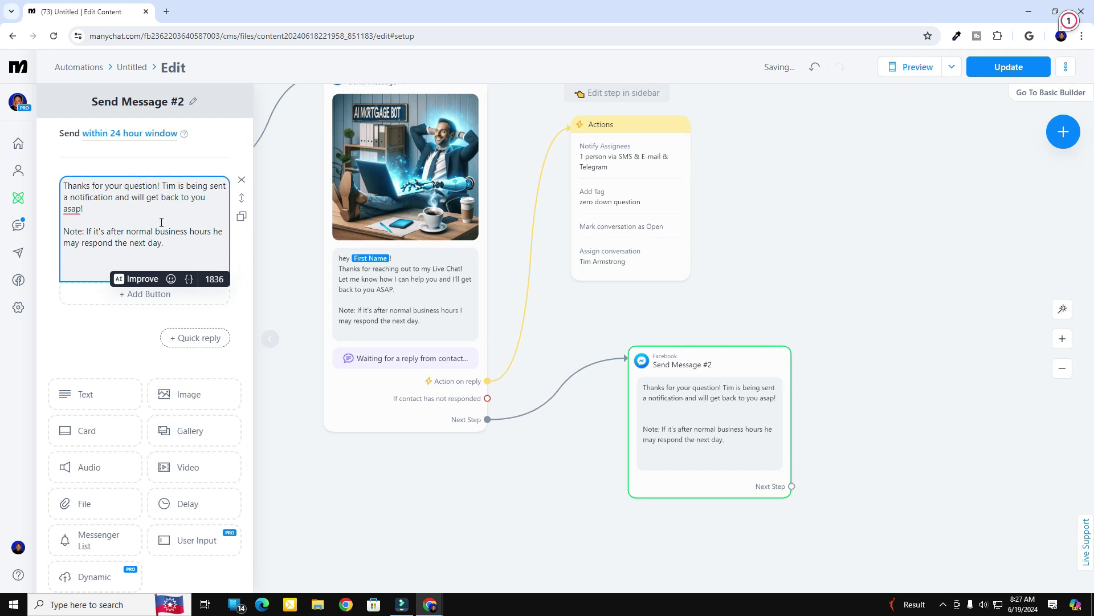
pyautogui.click(170, 279)
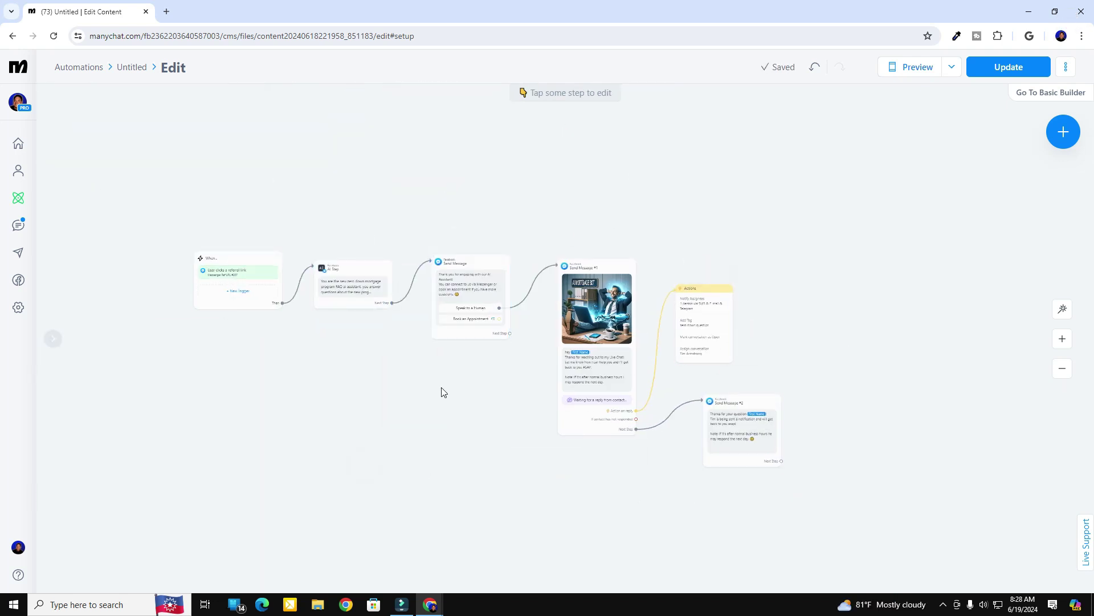
# - Check the channel options of the AI Step and keep Facebook selected
pyautogui.moveTo(443, 391); pyautogui.dragTo(458, 400)
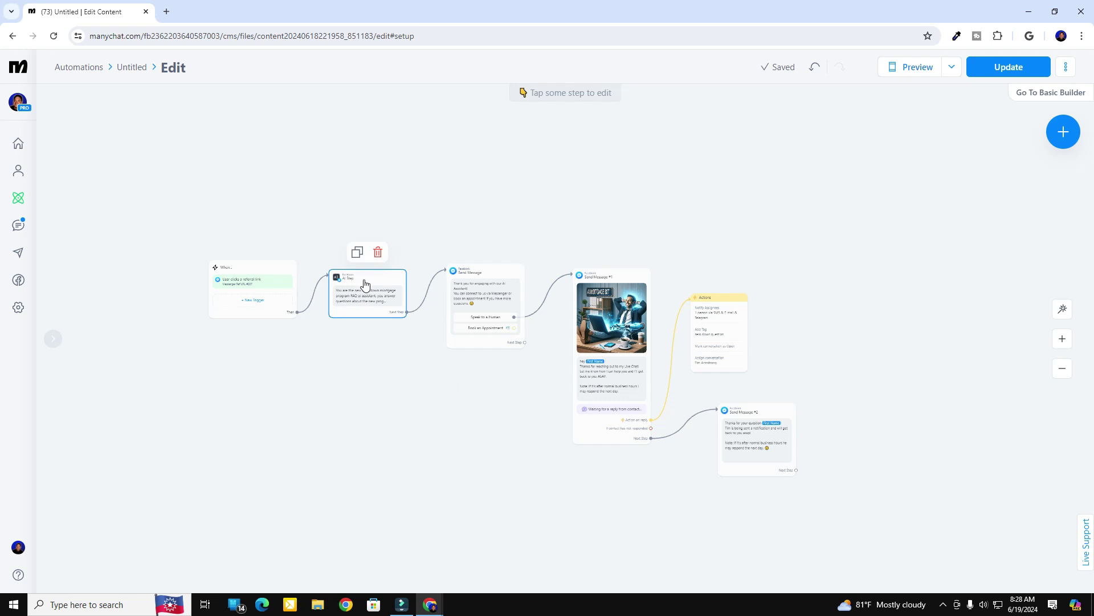
pyautogui.click(365, 284)
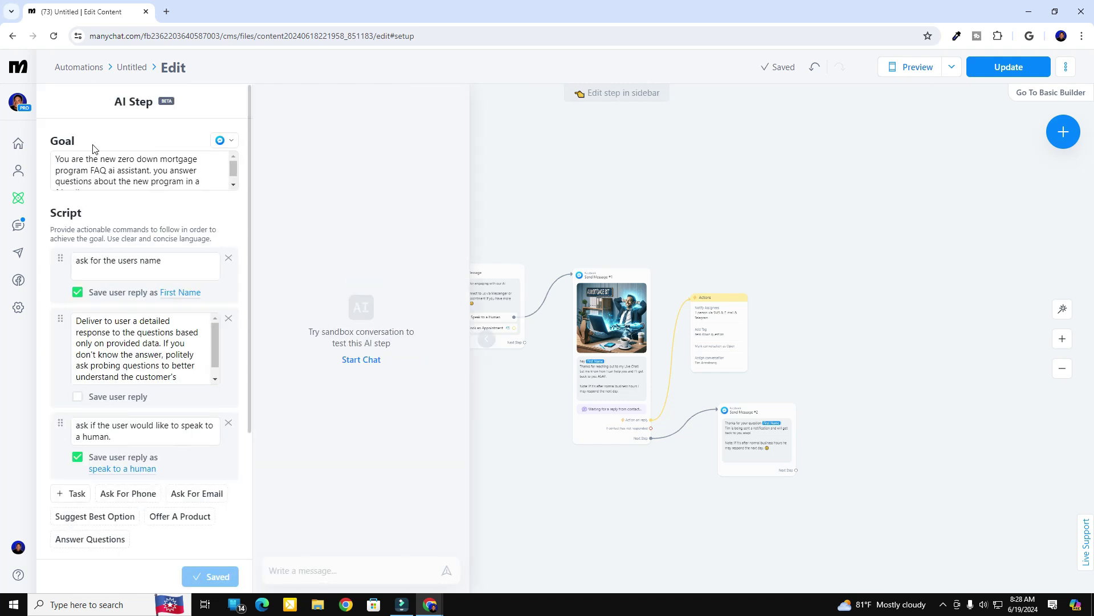
pyautogui.click(231, 142)
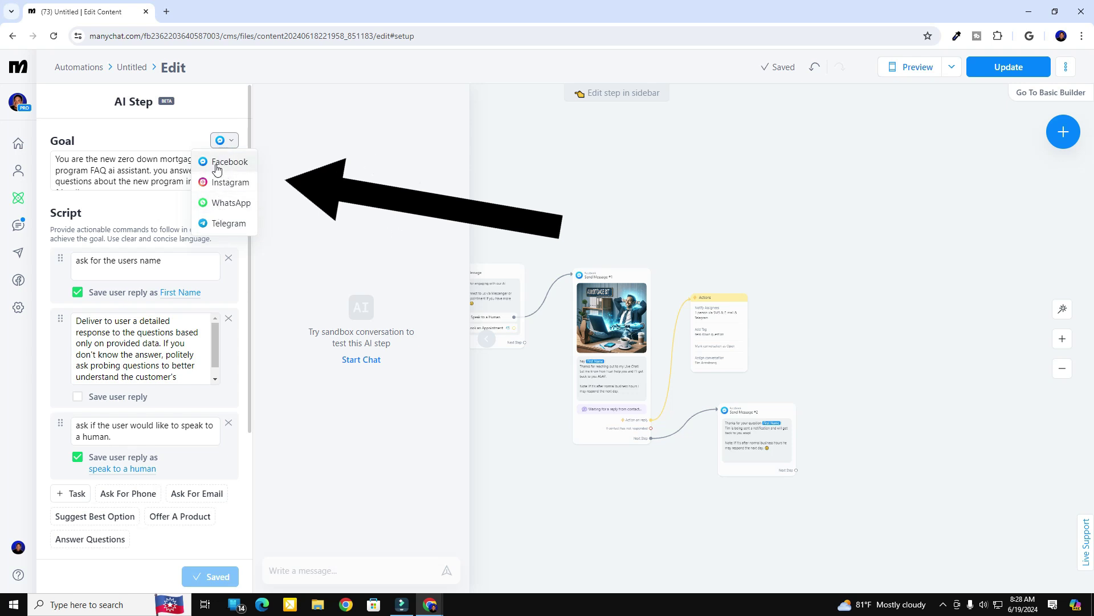
pyautogui.click(222, 161)
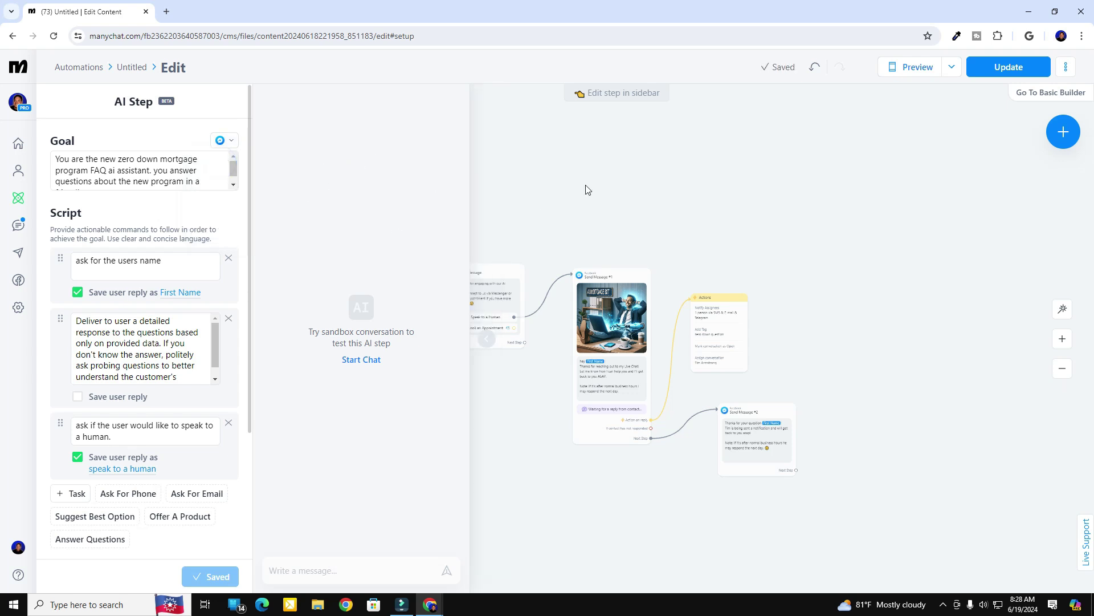
pyautogui.click(585, 185)
# - Review the Messenger triggers available for starting the automation without adding a new one
pyautogui.moveTo(276, 408); pyautogui.dragTo(315, 420)
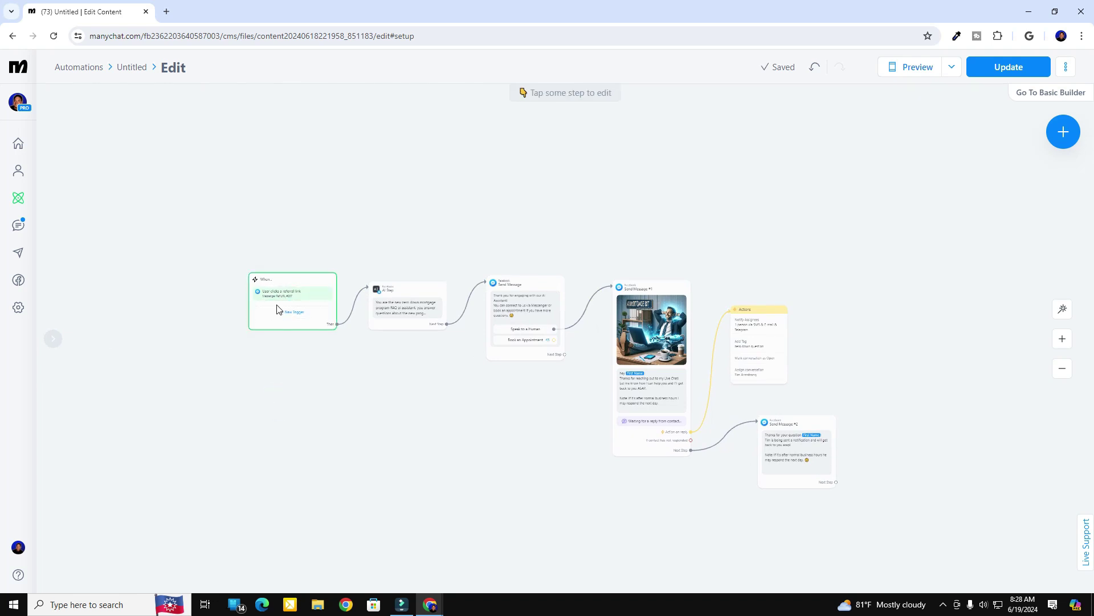
pyautogui.scroll(5, 287, 310)
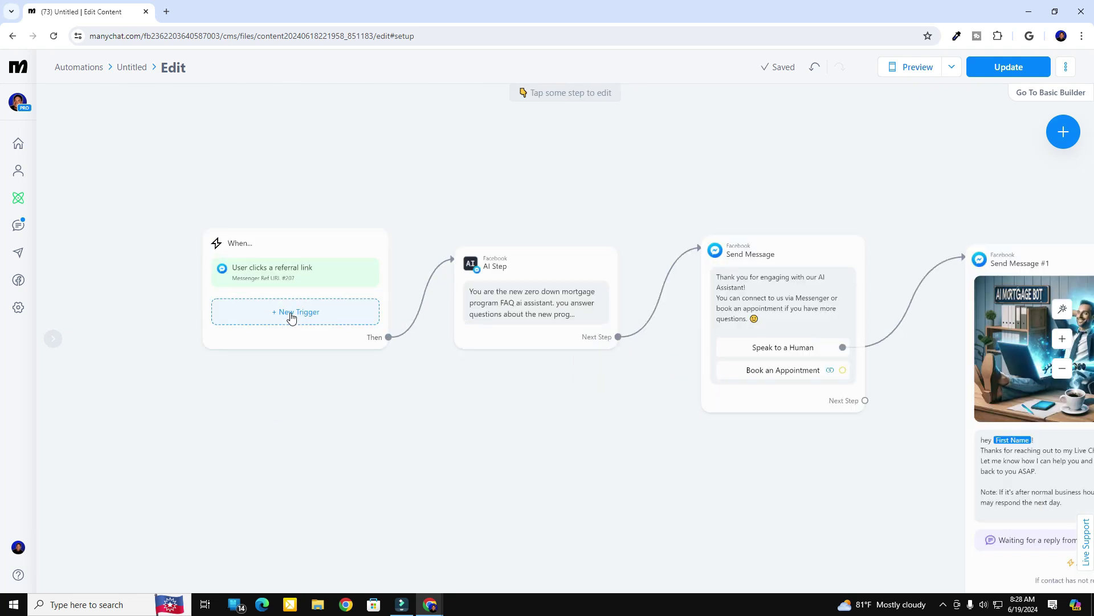
pyautogui.click(307, 318)
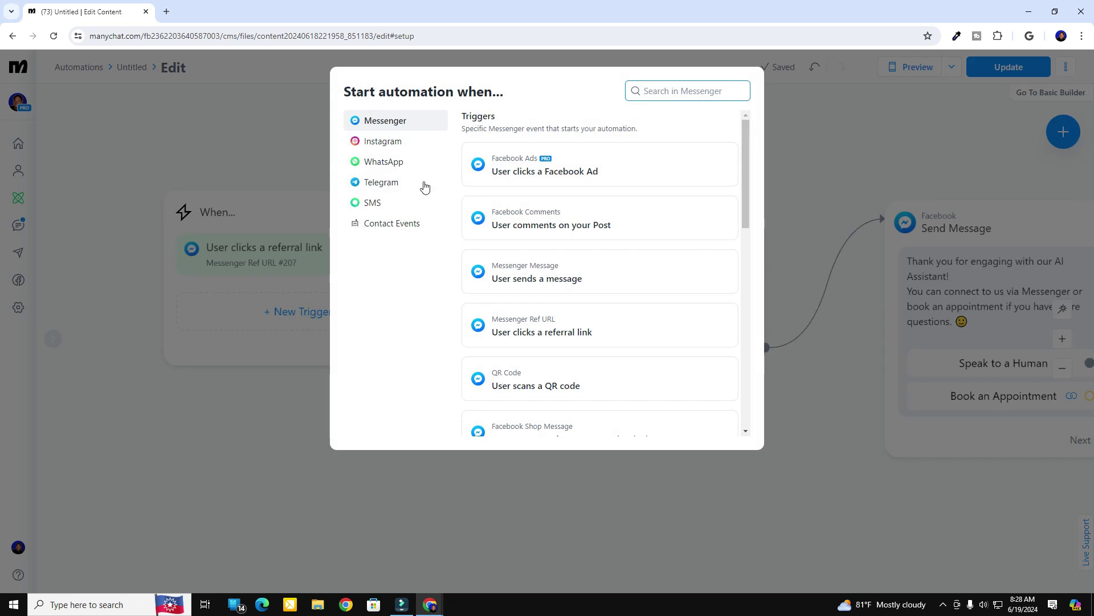
pyautogui.scroll(-9, 743, 168)
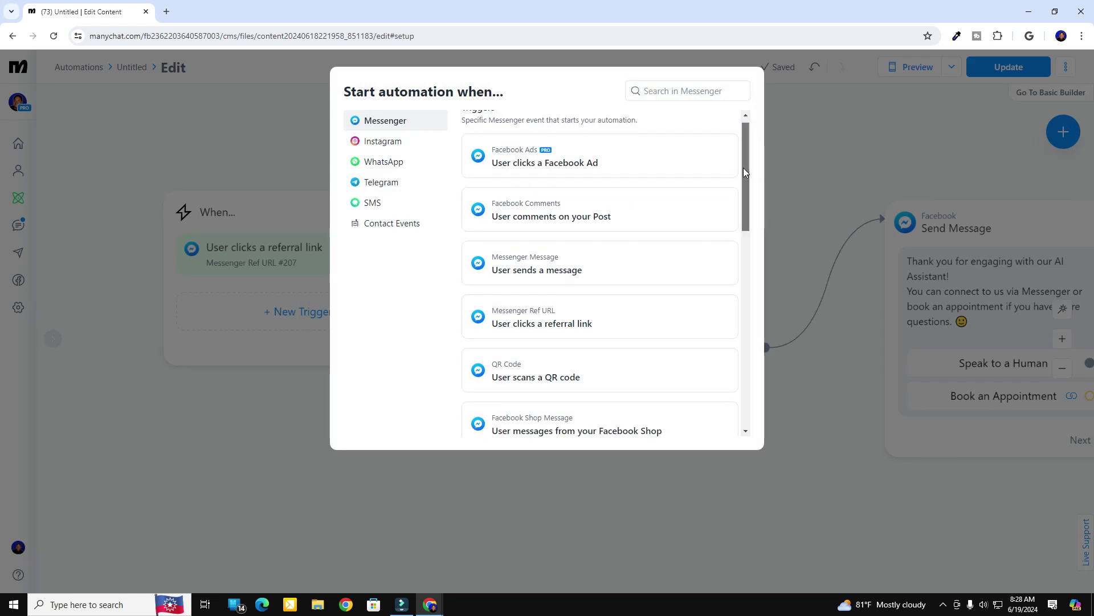
pyautogui.scroll(-4, 767, 342)
pyautogui.scroll(12, 744, 290)
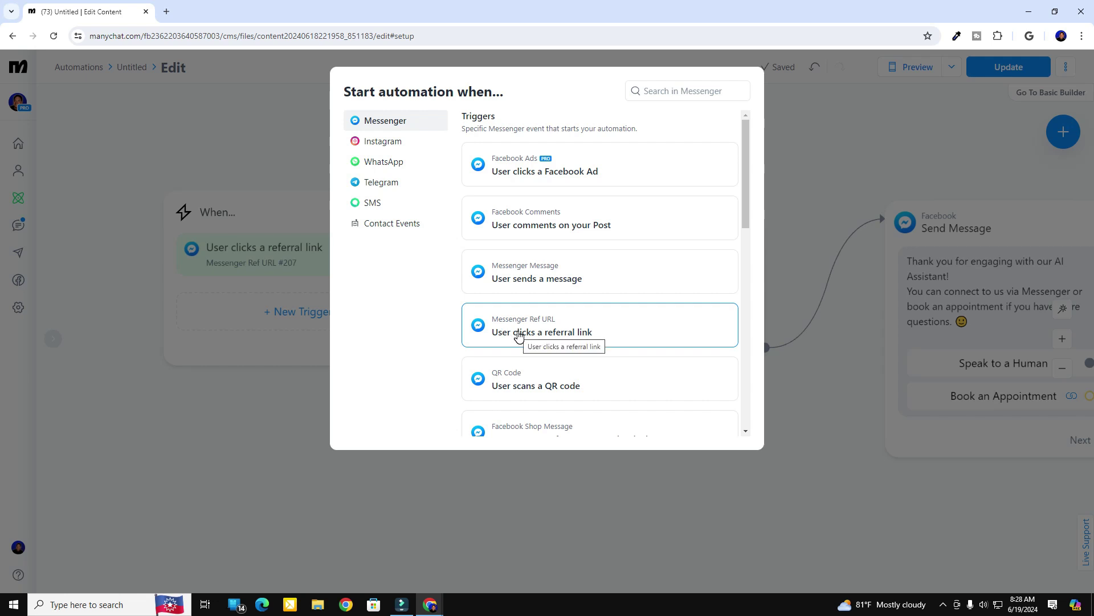
pyautogui.click(252, 250)
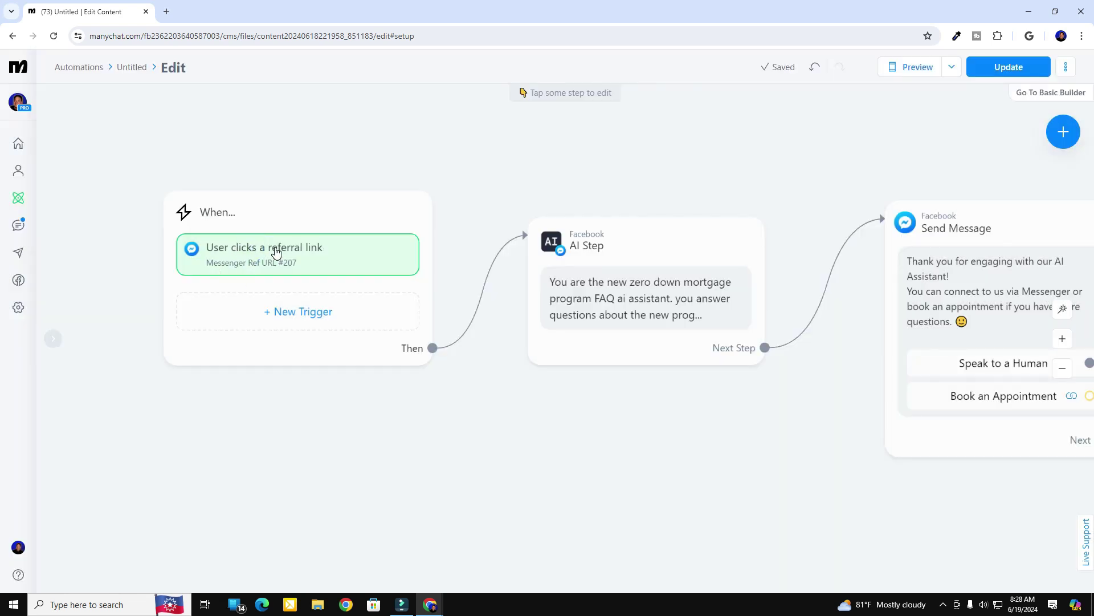
# - Publish the updated automation and open the referral link trigger's Messenger Ref URL in Messenger
pyautogui.click(276, 251)
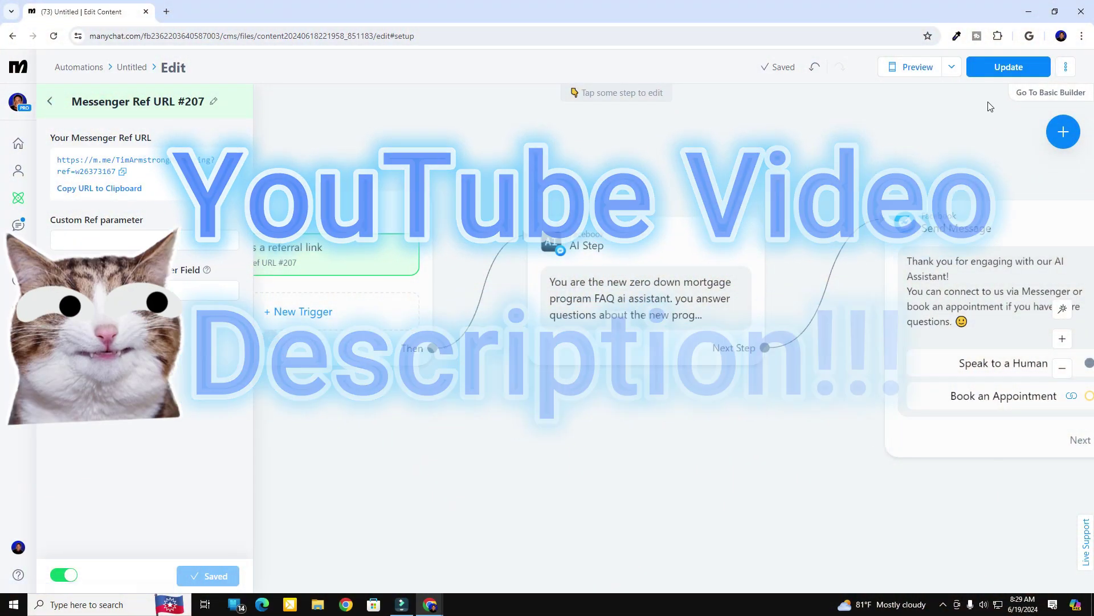
pyautogui.click(1009, 66)
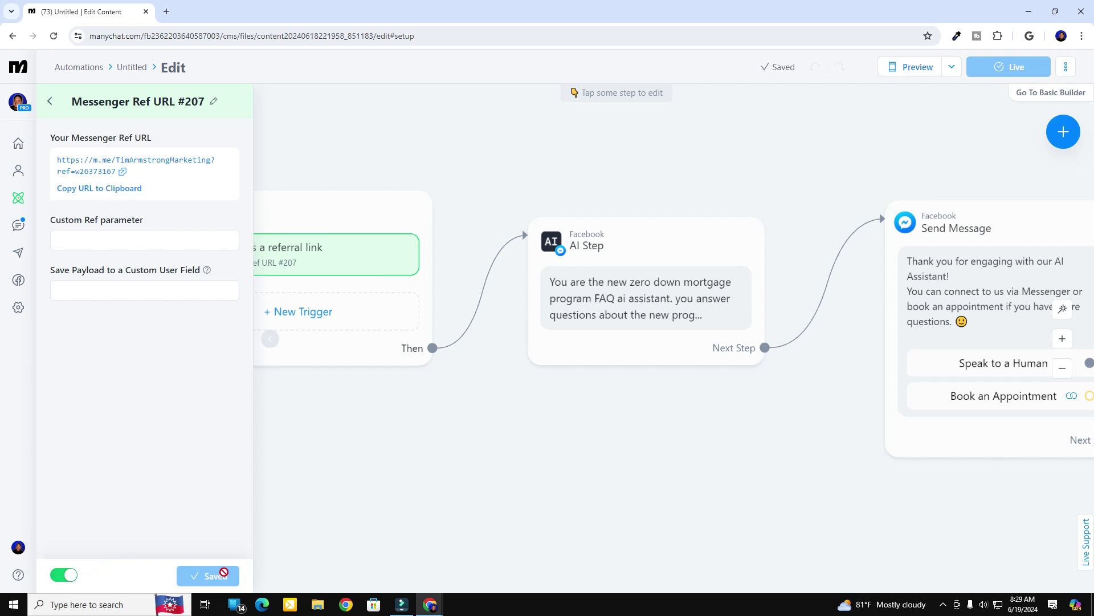
pyautogui.click(124, 174)
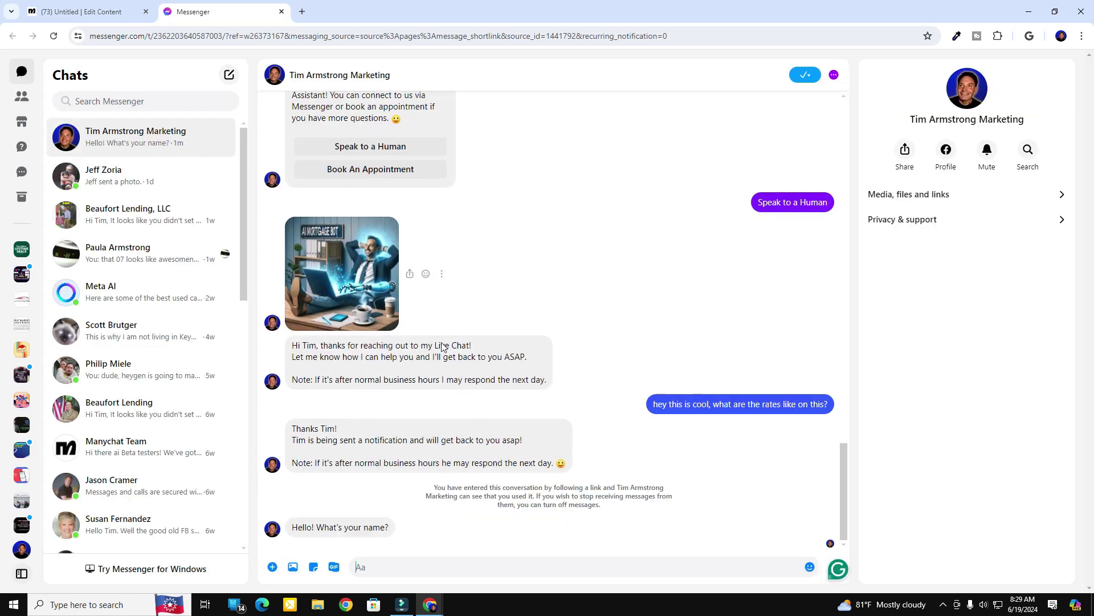
# - Answer the chatbot's name question with the contact's first name and ask "this is cool what kind of credit score do I need?"
pyautogui.click(411, 567)
pyautogui.write("I'm tim")
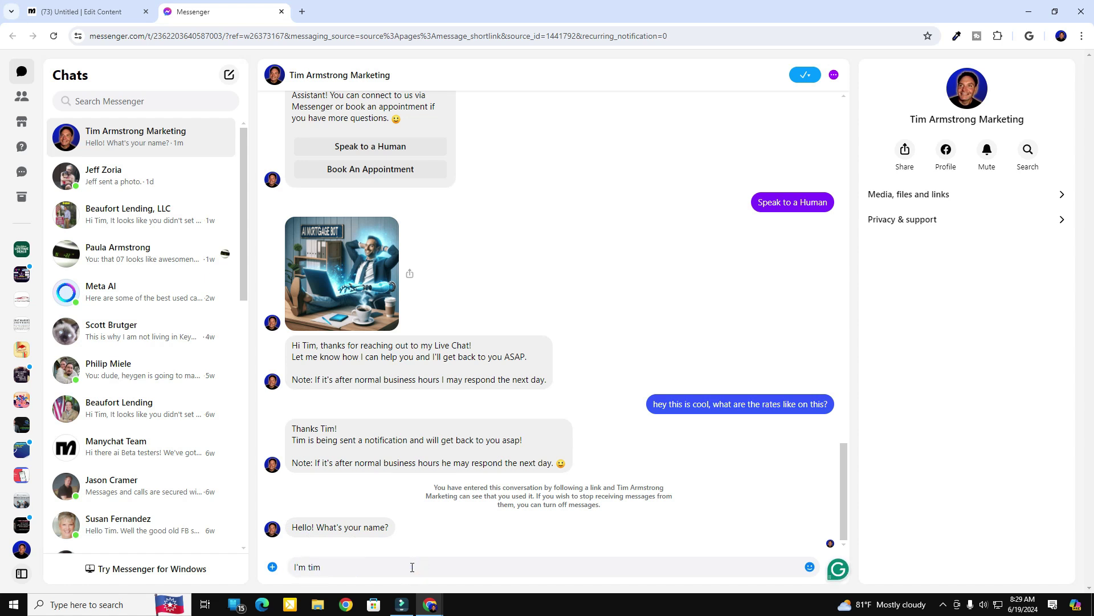
pyautogui.press('Return')
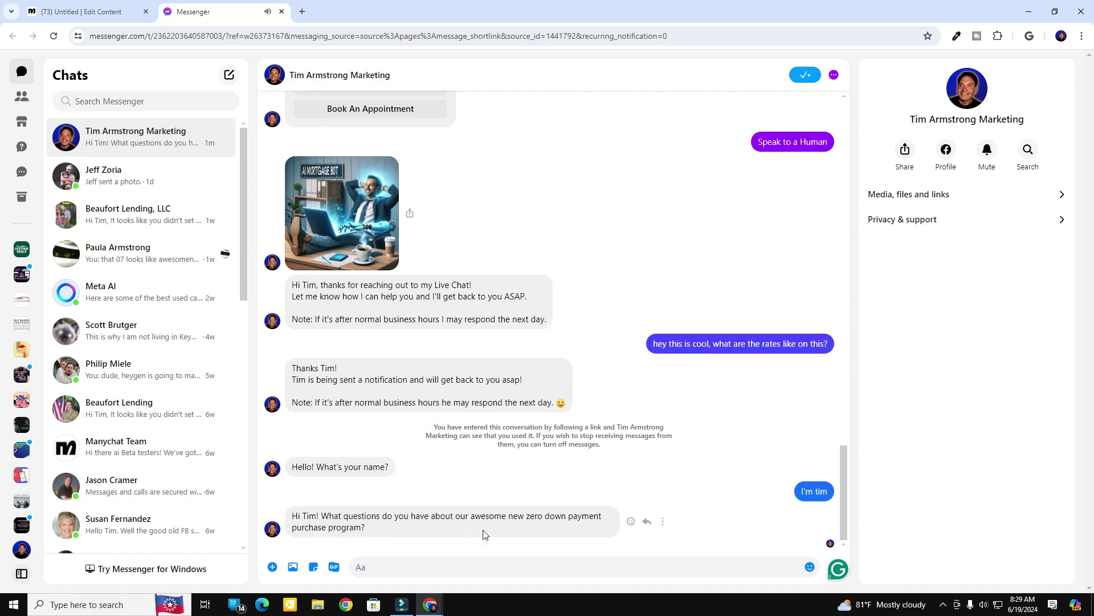
pyautogui.click(430, 564)
pyautogui.write('this is cool what kind of credit score do I need?')
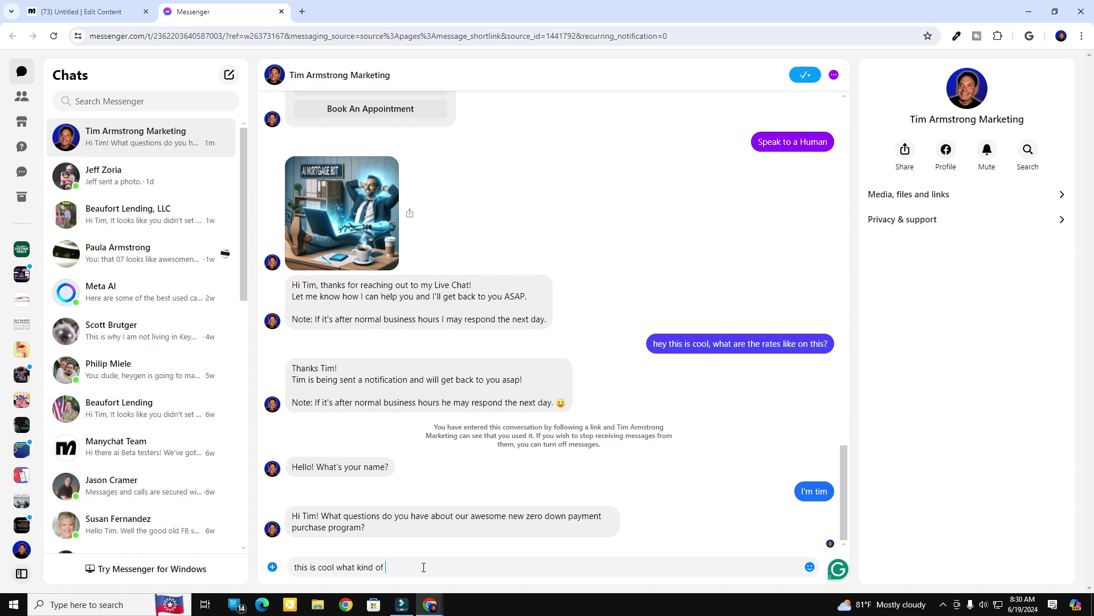
pyautogui.press('Return')
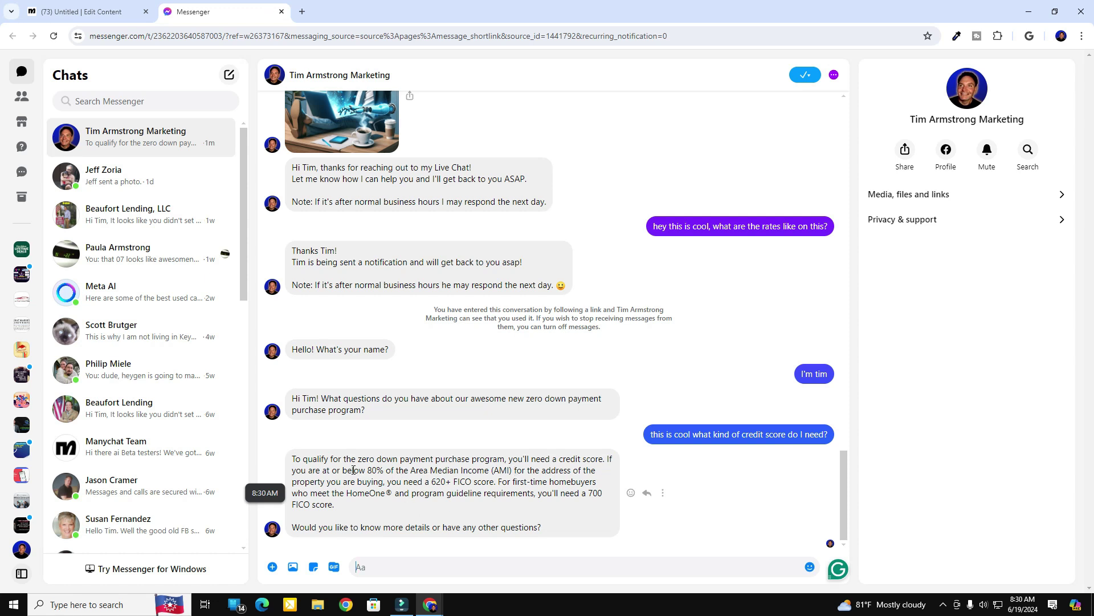
# - Review the chatbot's credit score answer and ask it "is this income based?"
pyautogui.moveTo(325, 472); pyautogui.dragTo(458, 483)
pyautogui.click(432, 483)
pyautogui.click(594, 492)
pyautogui.click(485, 572)
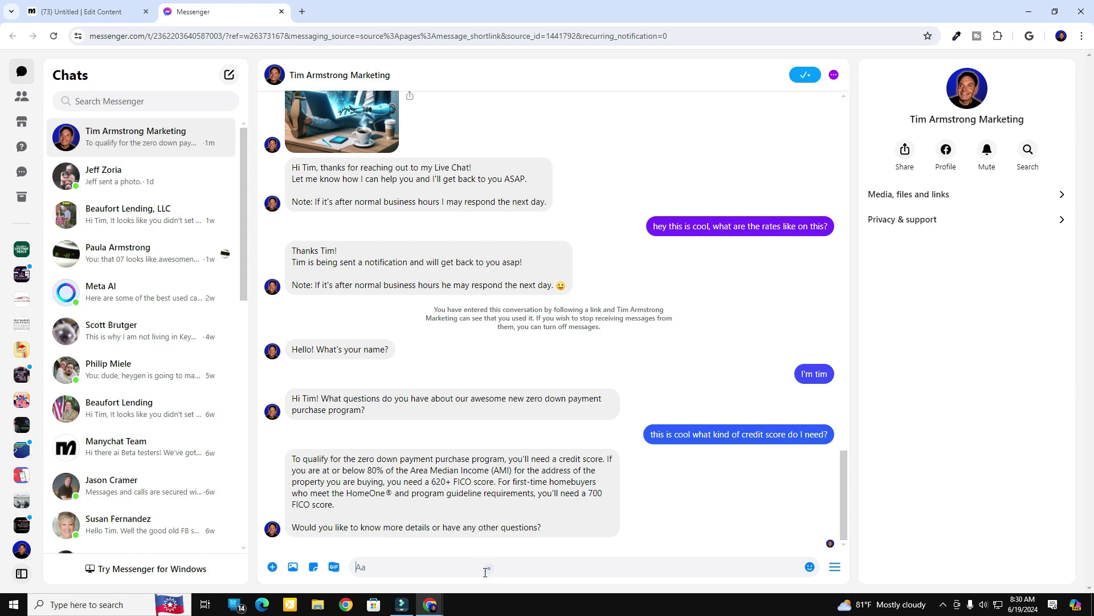
pyautogui.write('is this income based?')
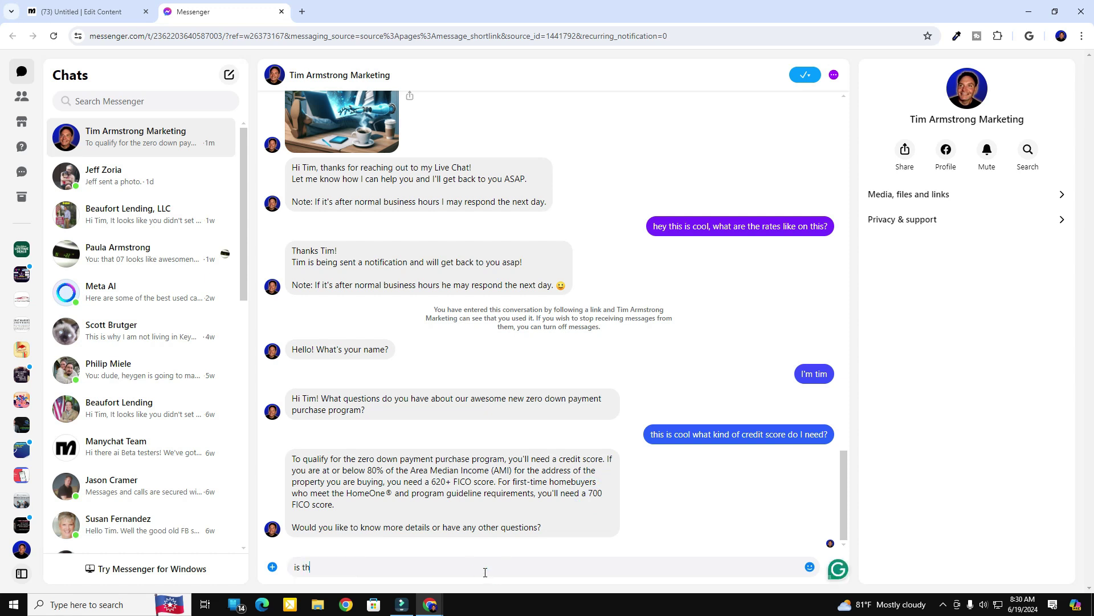
pyautogui.press('Return')
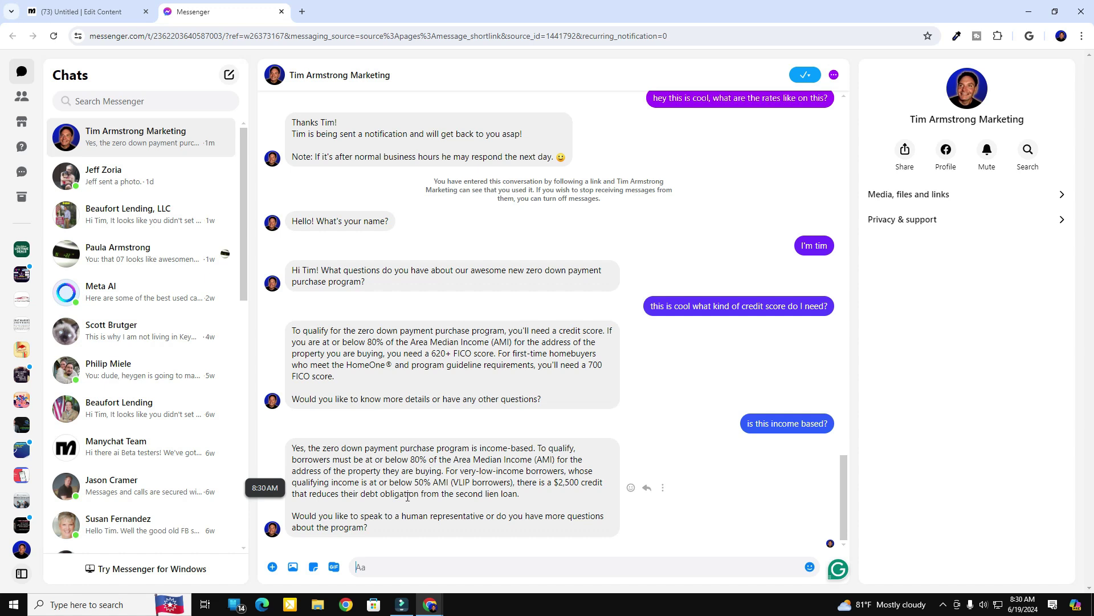
# - Check the income-based reply and ask the chatbot "how does that 2nd loan work? do I make payments immediately?"
pyautogui.moveTo(407, 484); pyautogui.dragTo(453, 483)
pyautogui.moveTo(540, 483); pyautogui.dragTo(577, 484)
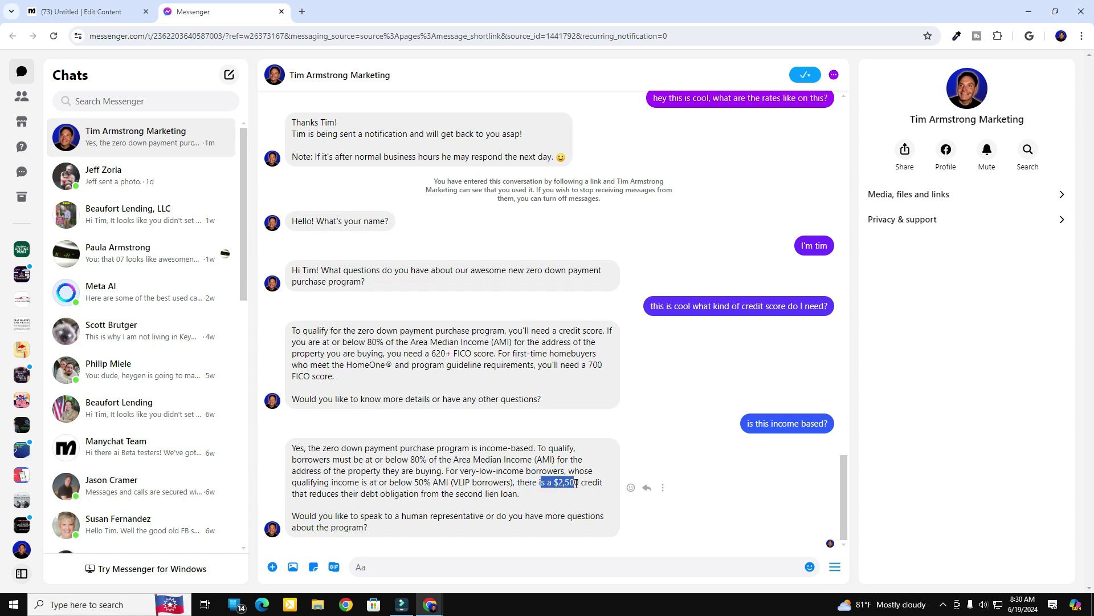
pyautogui.click(442, 567)
pyautogui.write('how does that 2nd loan ')
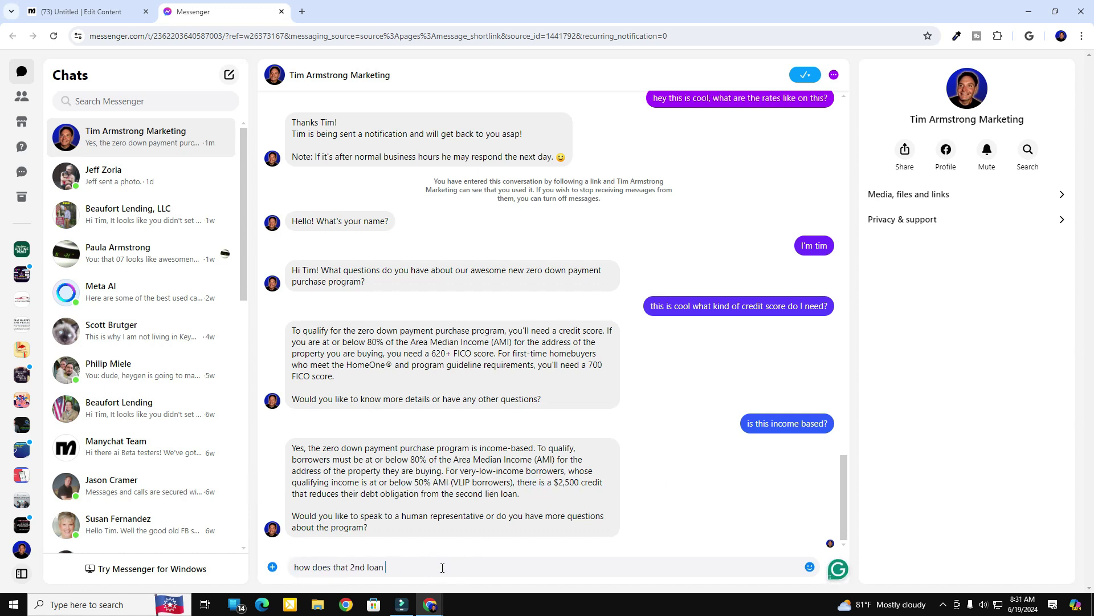
pyautogui.write('work? do I make payments immediately?')
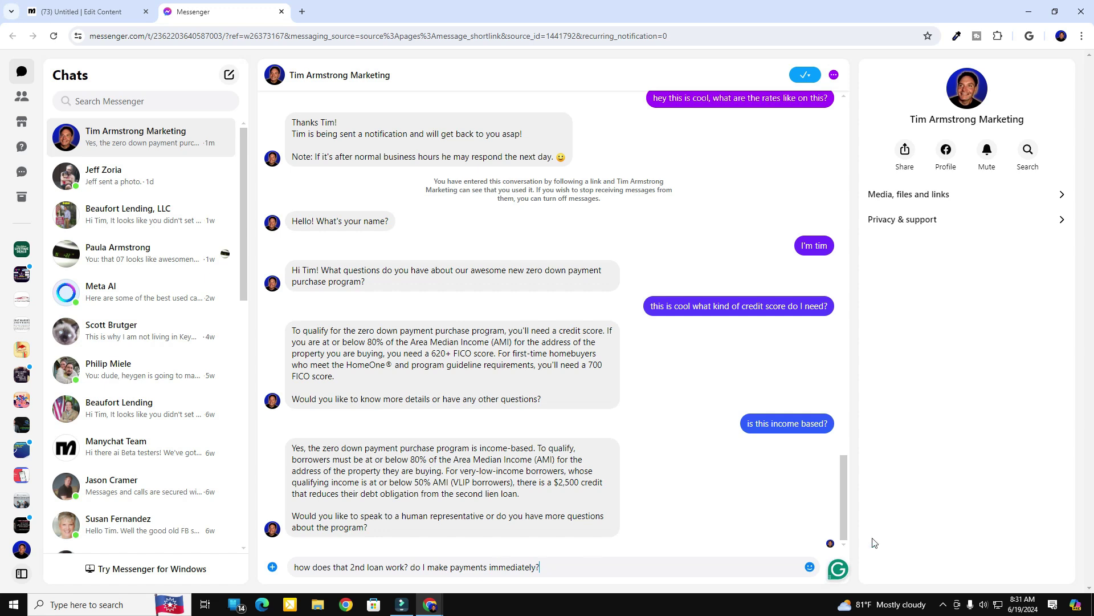
pyautogui.press('Return')
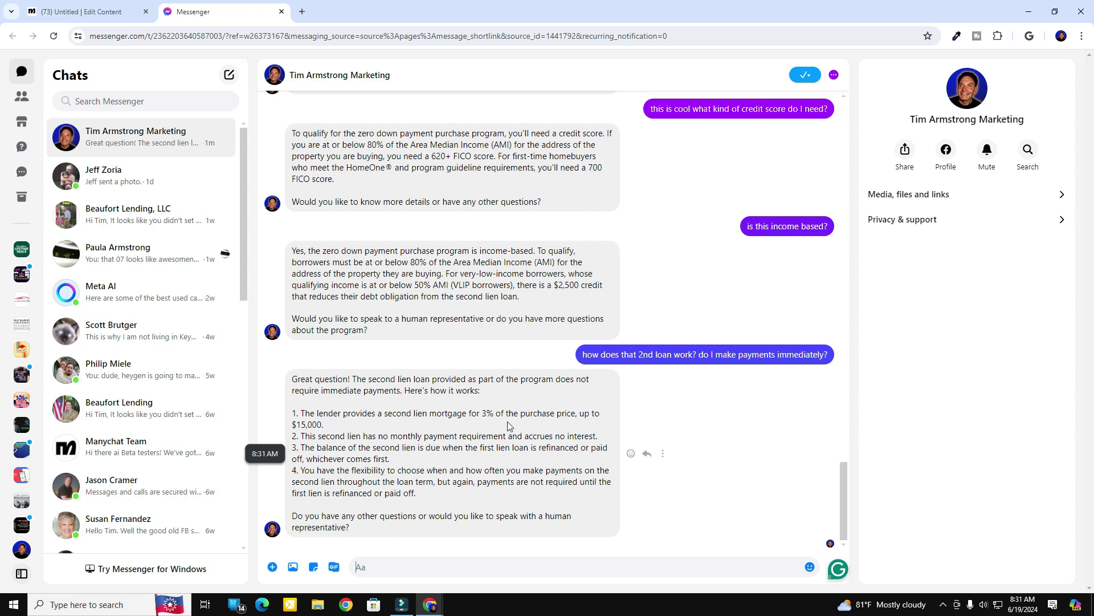
# - Review the second lien explanation and accept the offer of human contact with "yes lets talk this is awesome"
pyautogui.moveTo(361, 440); pyautogui.dragTo(588, 437)
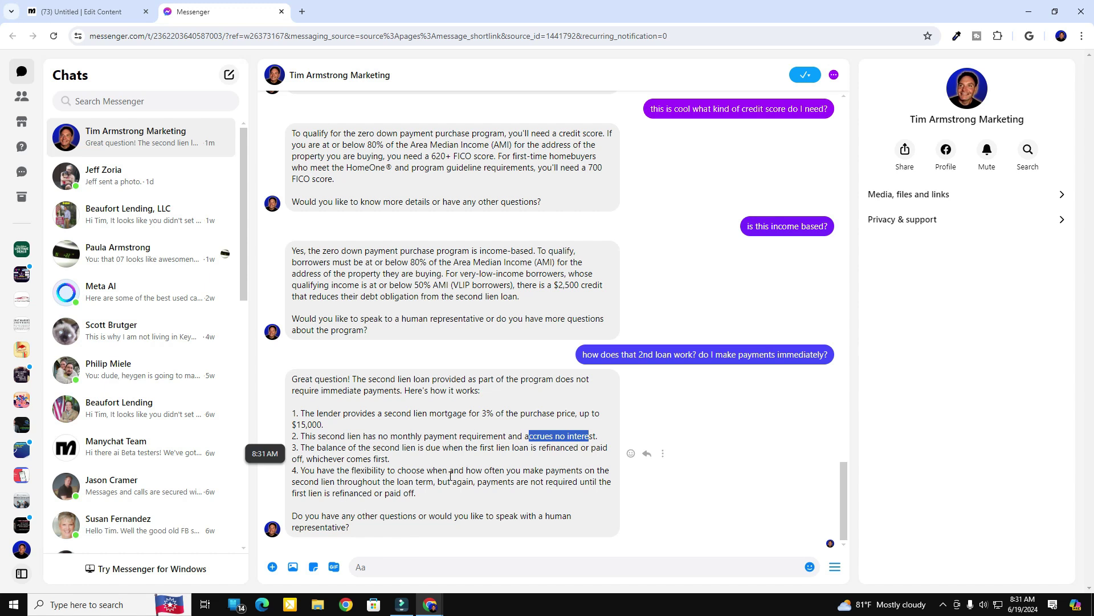
pyautogui.click(433, 566)
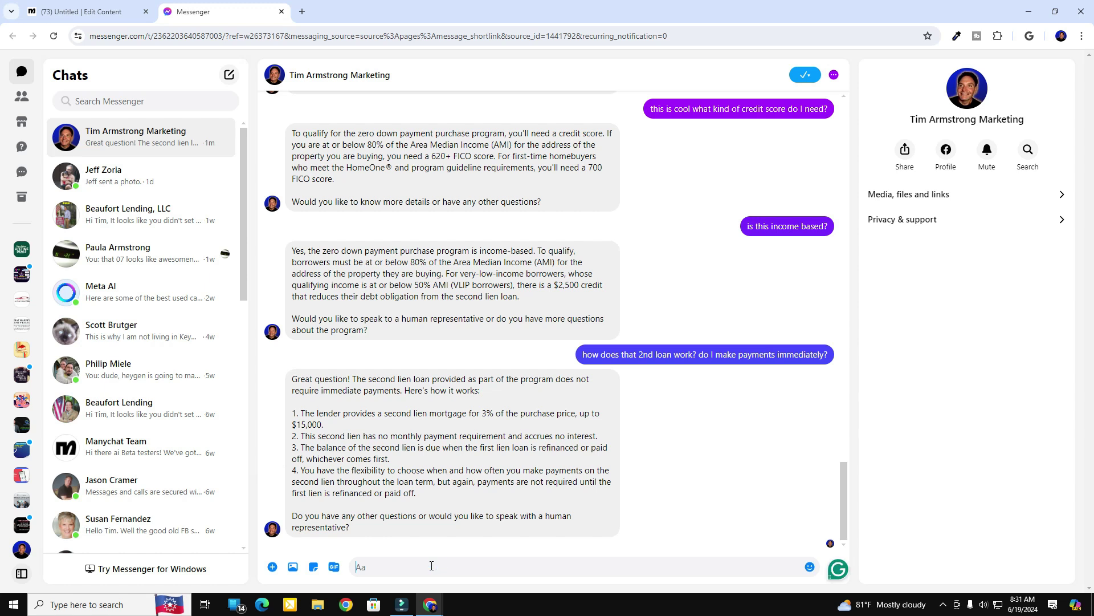
pyautogui.write('yes ')
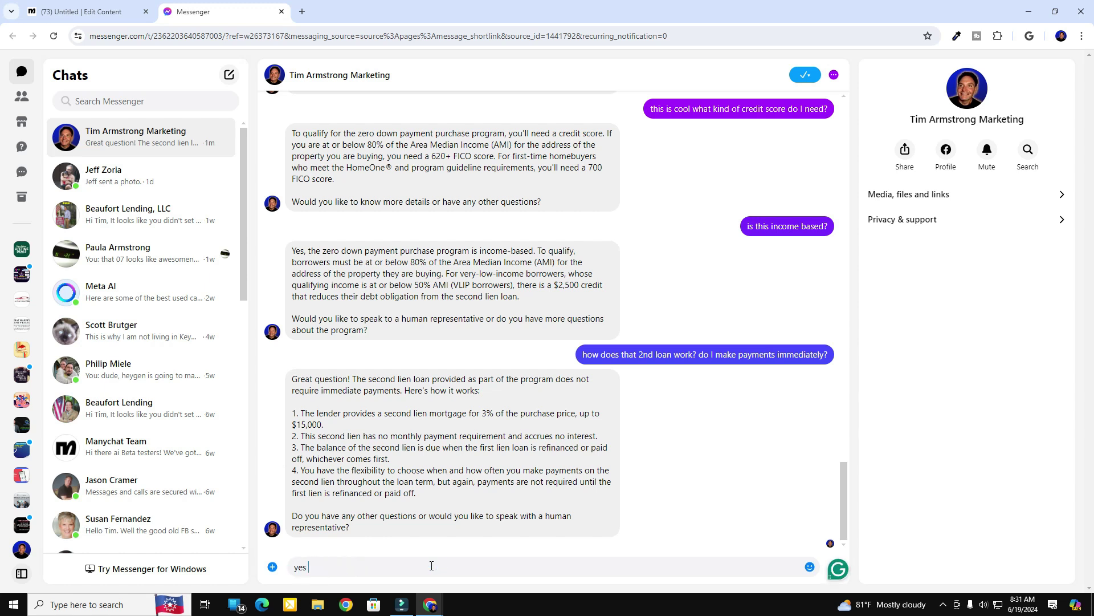
pyautogui.write('lets talk this is awesome')
pyautogui.press('Return')
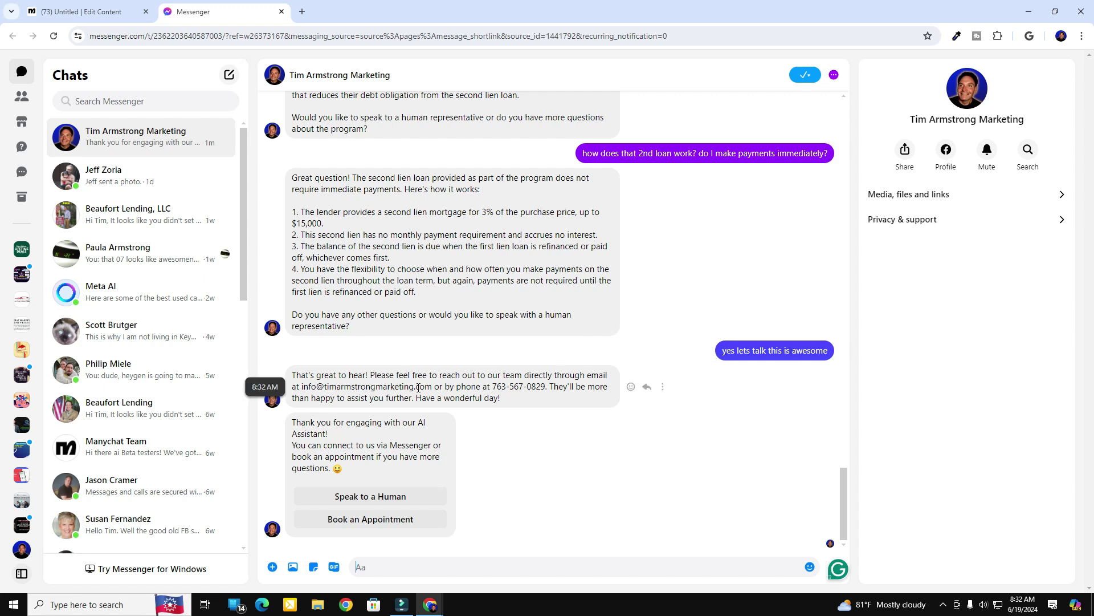
# - Check the contact details in the reply, choose Speak to a Human and send "this is cool, I want to see how this could work for me"
pyautogui.moveTo(493, 386); pyautogui.dragTo(540, 388)
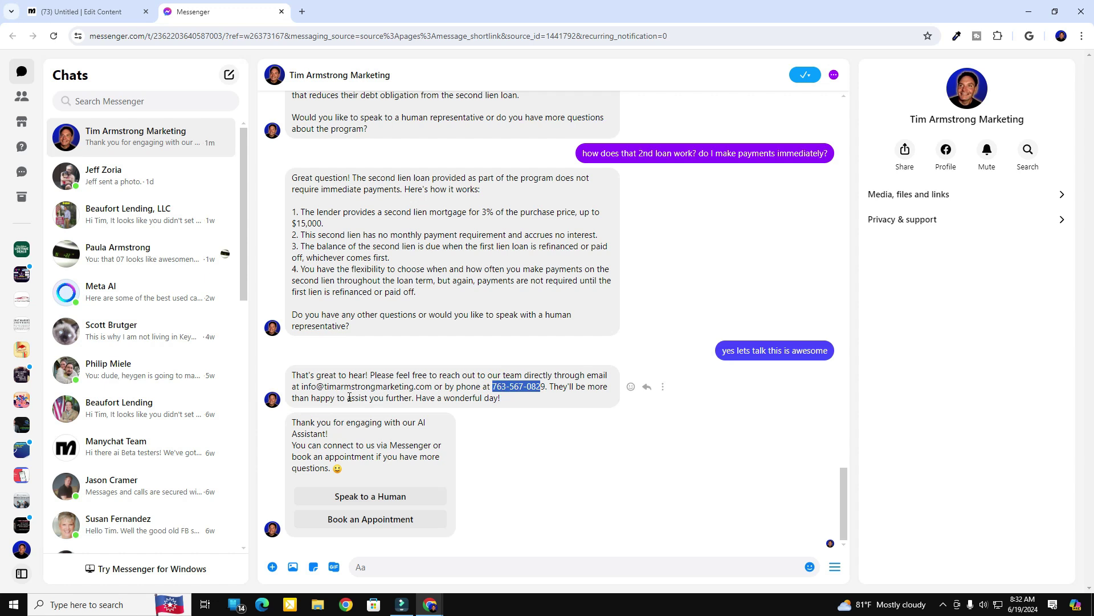
pyautogui.moveTo(302, 388); pyautogui.dragTo(415, 389)
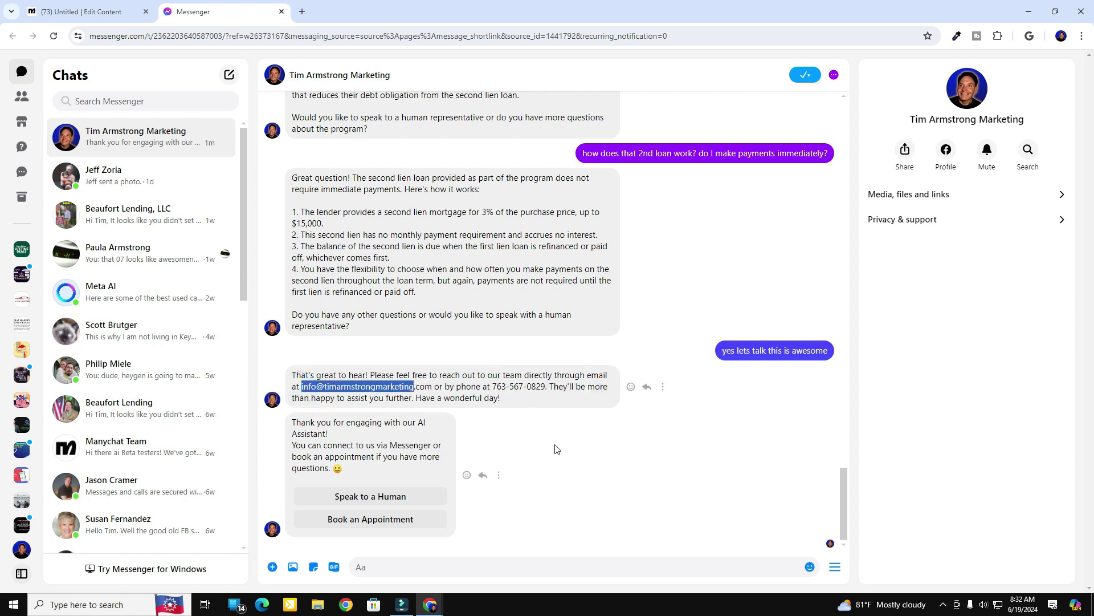
pyautogui.click(373, 499)
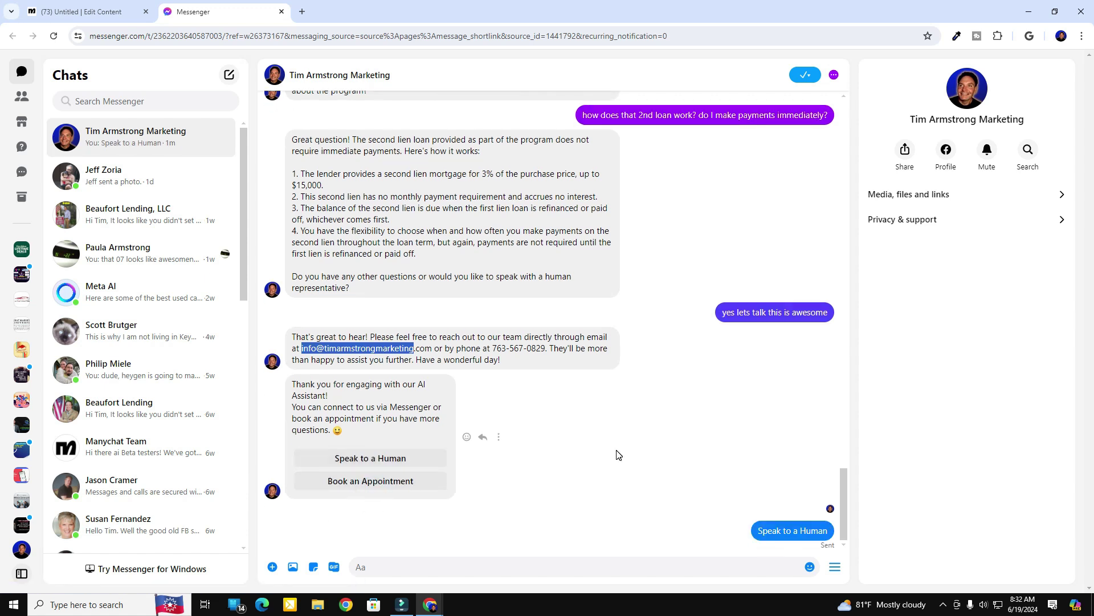
pyautogui.click(386, 568)
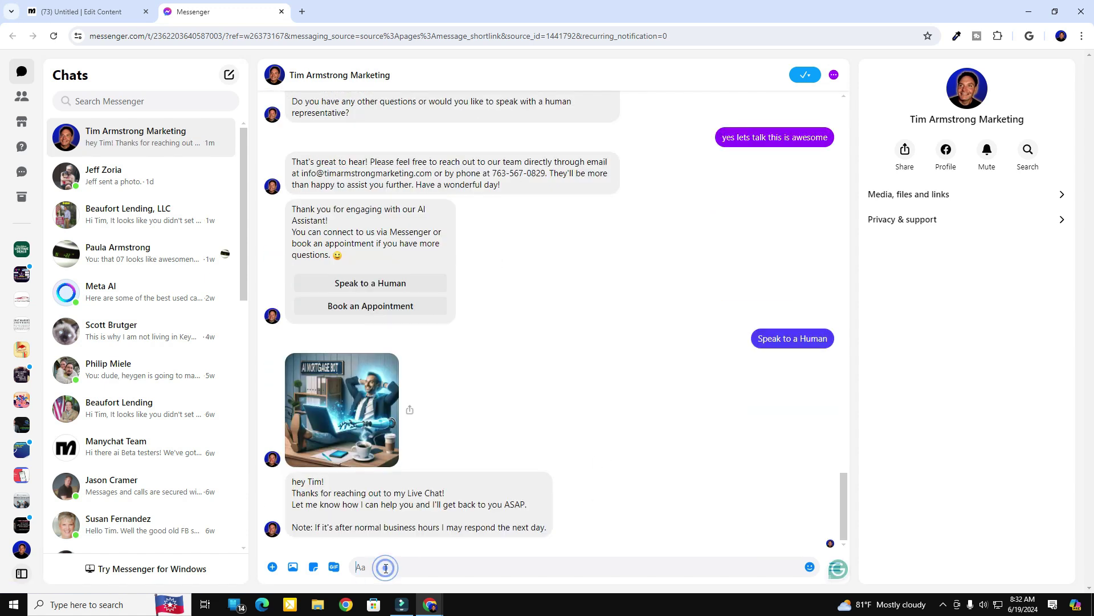
pyautogui.write('this is cool')
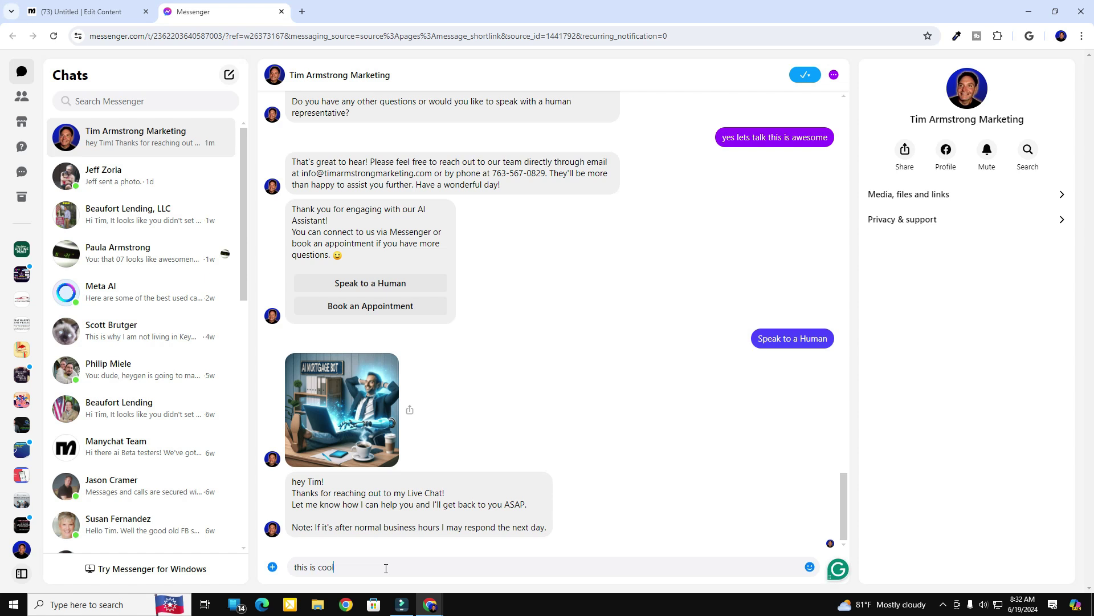
pyautogui.write(', I want to gee how this could work for me')
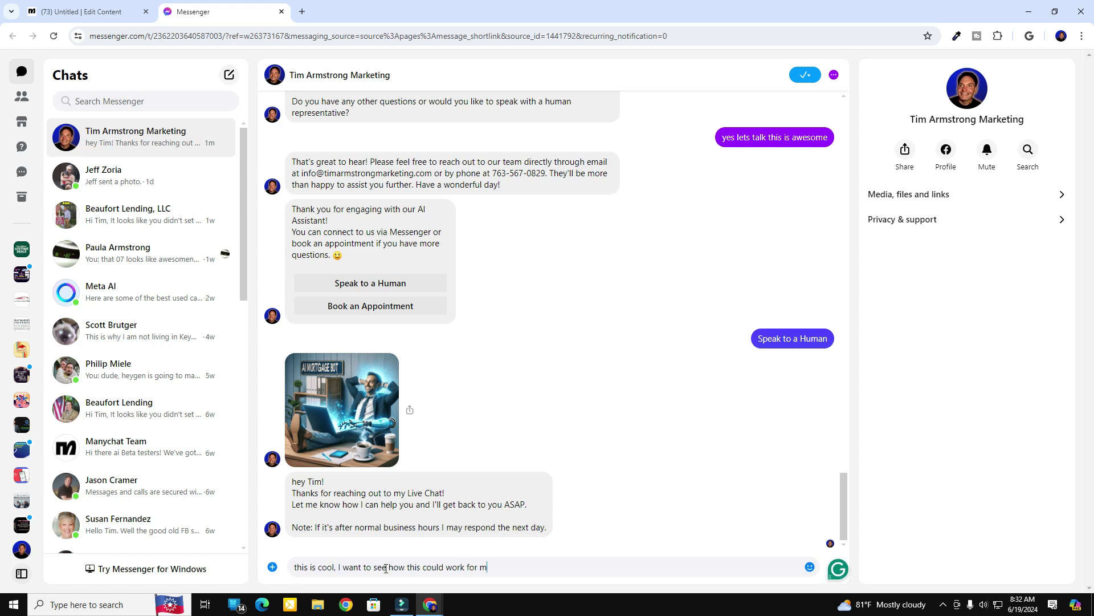
pyautogui.press('Return')
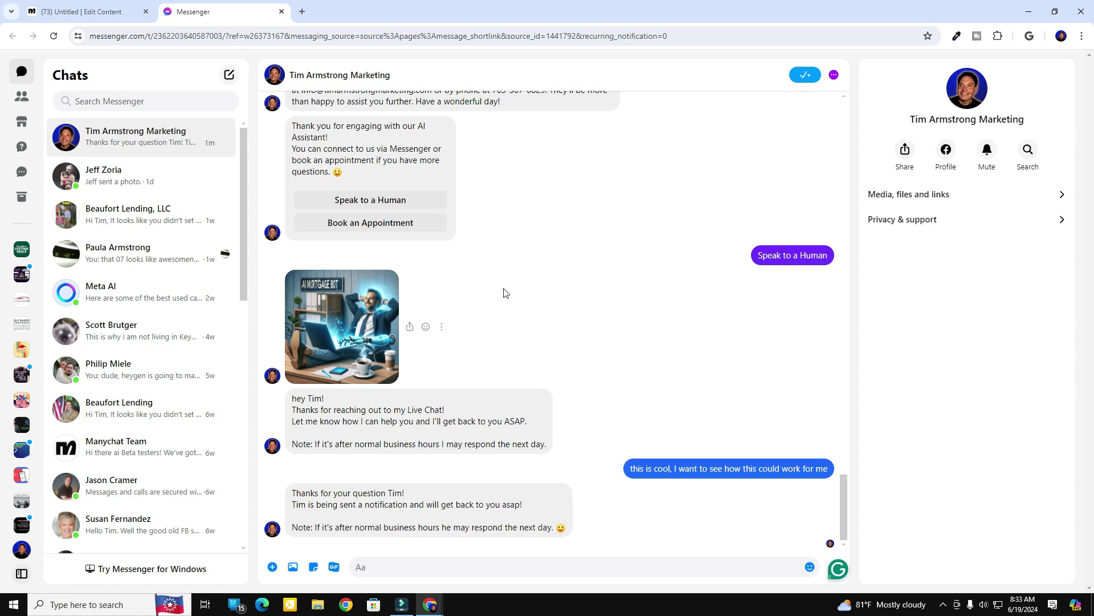
# - Test the Book an Appointment option, inspect the booking calendar on the linked page and return to the Messenger chat
pyautogui.click(368, 224)
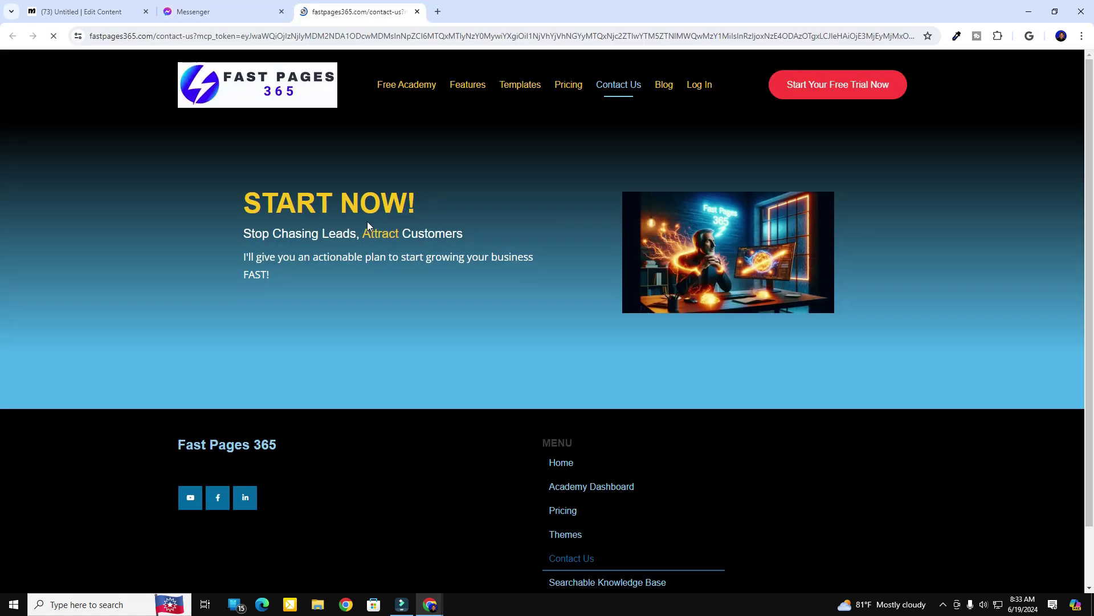
pyautogui.scroll(-7, 96, 408)
pyautogui.scroll(2, 96, 409)
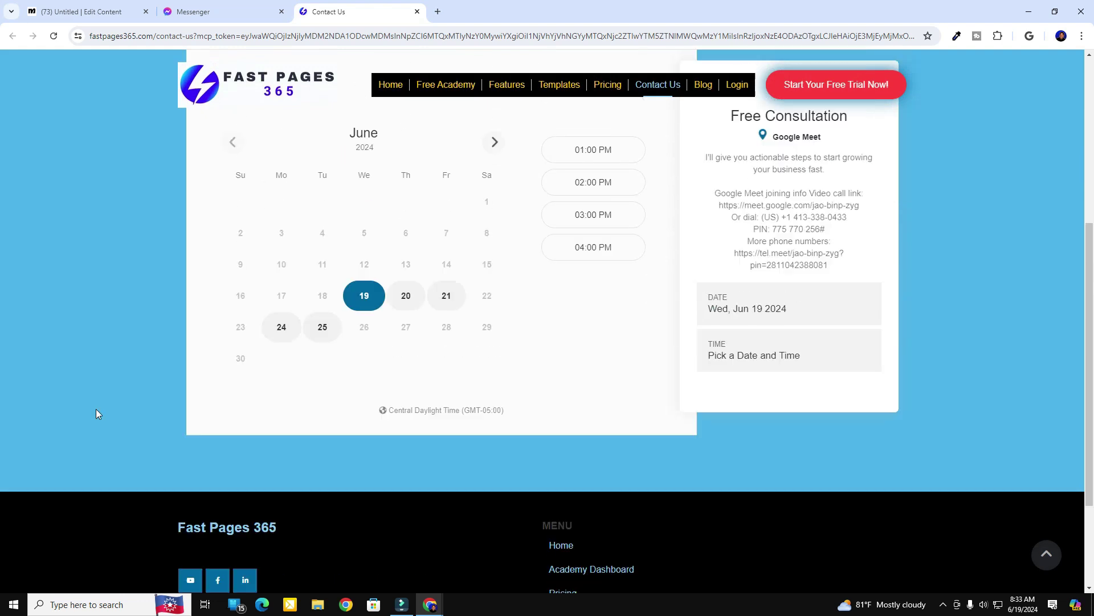
pyautogui.scroll(5, 96, 408)
pyautogui.click(209, 13)
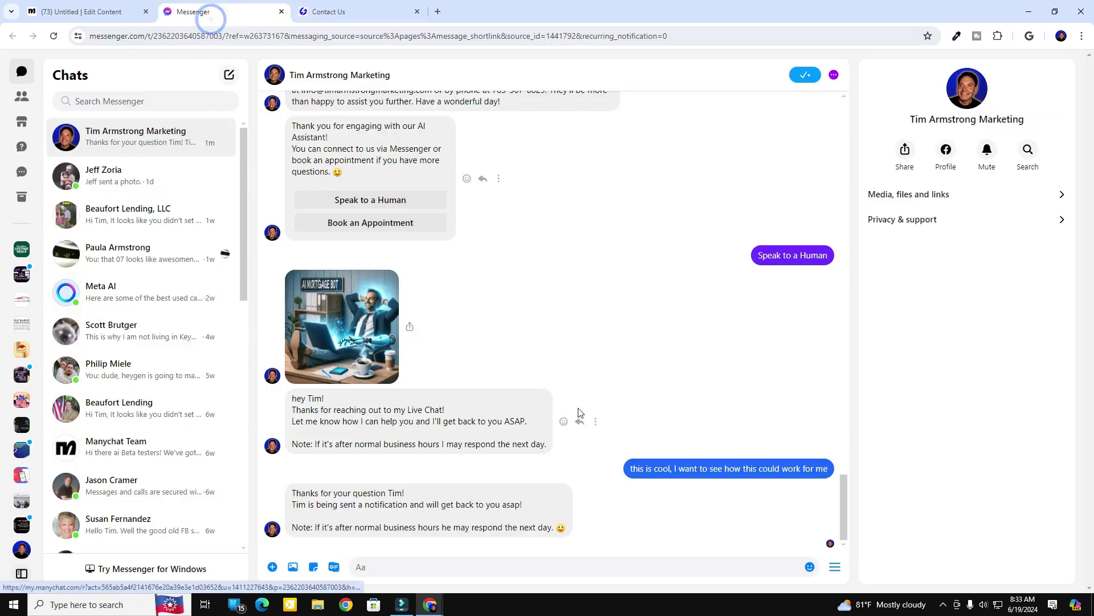
# - Switch to the mirrored phone and open the Manychat conversation in Telegram to check the team notification
pyautogui.click(235, 604)
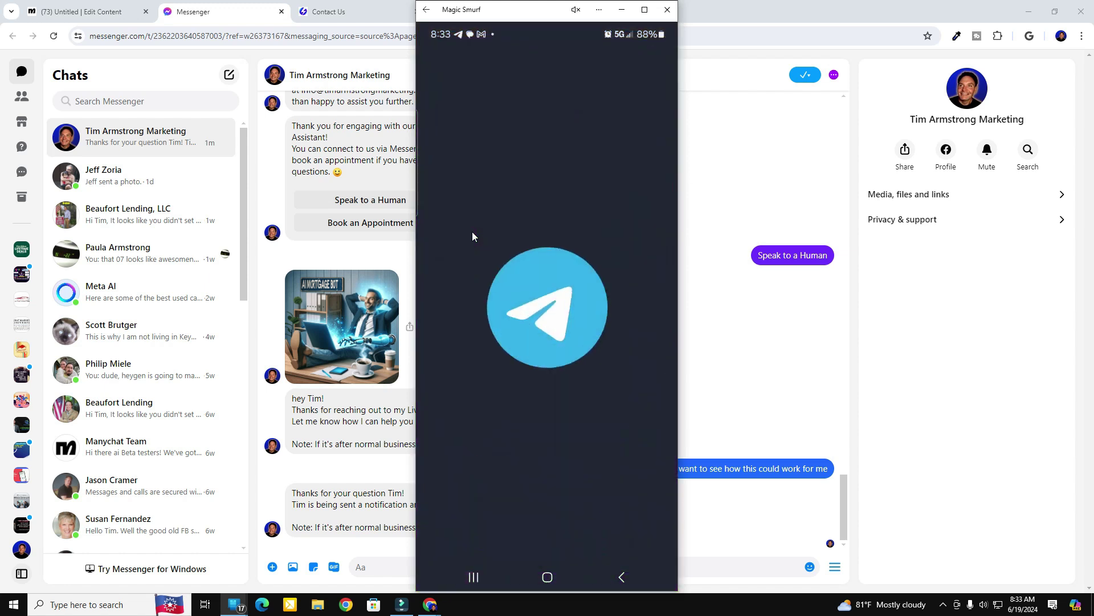
pyautogui.click(464, 149)
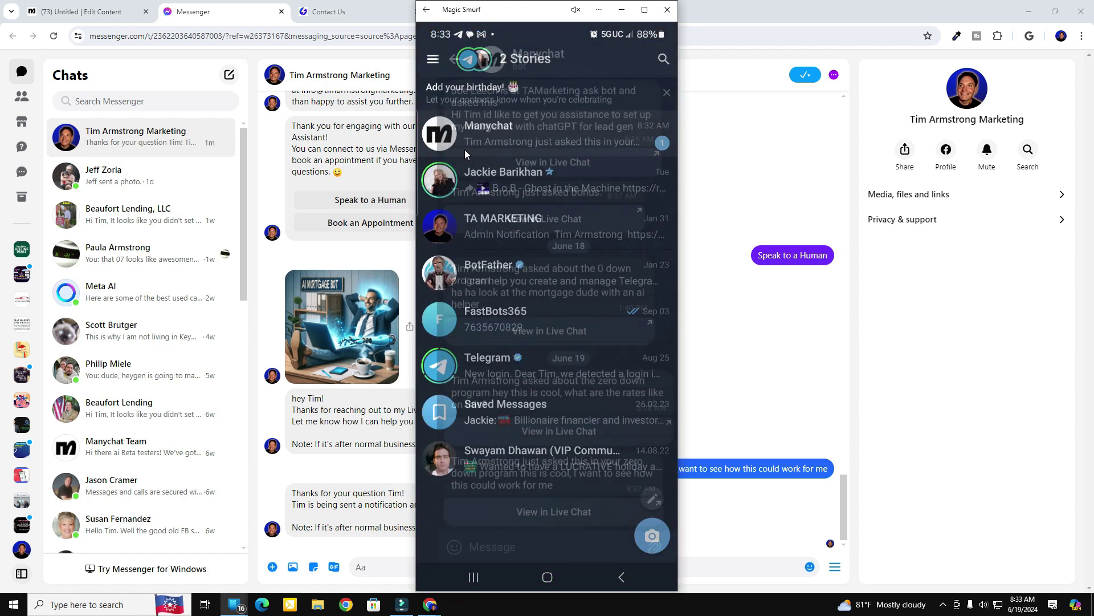